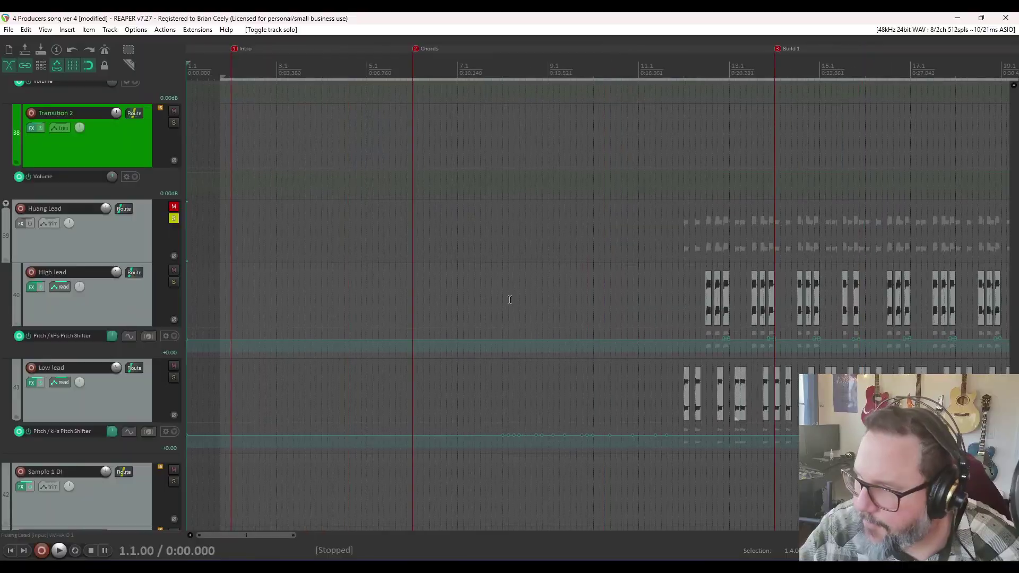
- Audition the soloed Huang Lead folder from bar 12, just before Build 1, and clear its solo
{"action": "left_click_drag", "start_coordinate": [758, 39], "coordinate": [361, 52]}
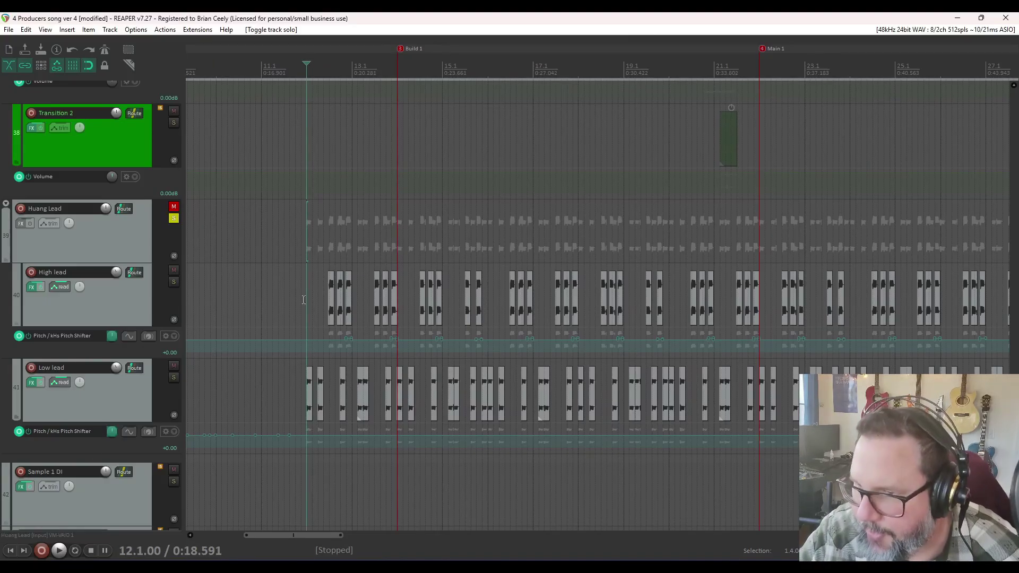
{"action": "key", "text": "space"}
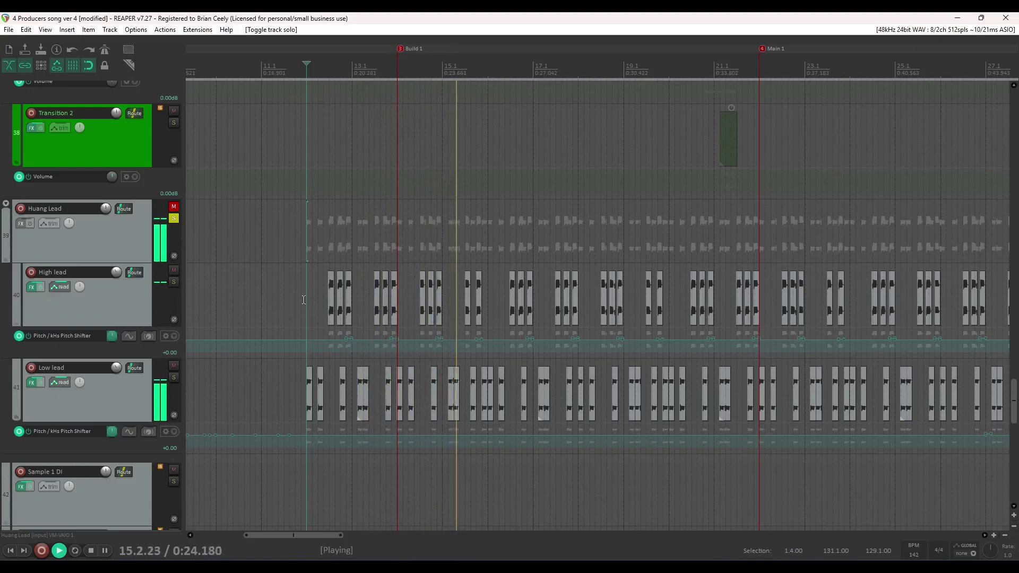
{"action": "key", "text": "space"}
{"action": "scroll", "coordinate": [153, 318], "scroll_direction": "down", "scroll_amount": 3}
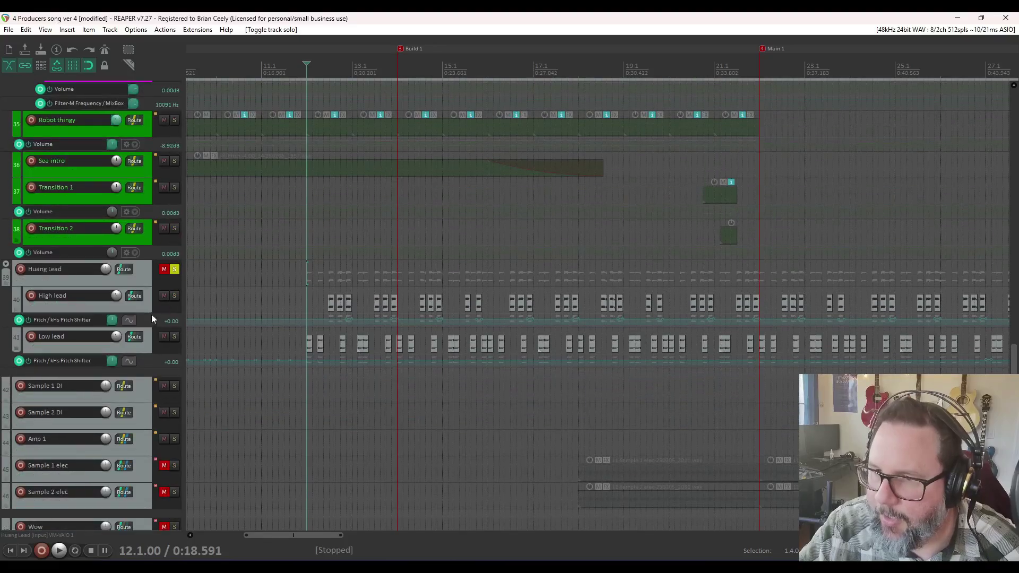
{"action": "left_click", "coordinate": [175, 269]}
- Play the full mix from the Breakdown 1 marker at bar 78
{"action": "scroll", "coordinate": [133, 350], "scroll_direction": "up", "scroll_amount": 5}
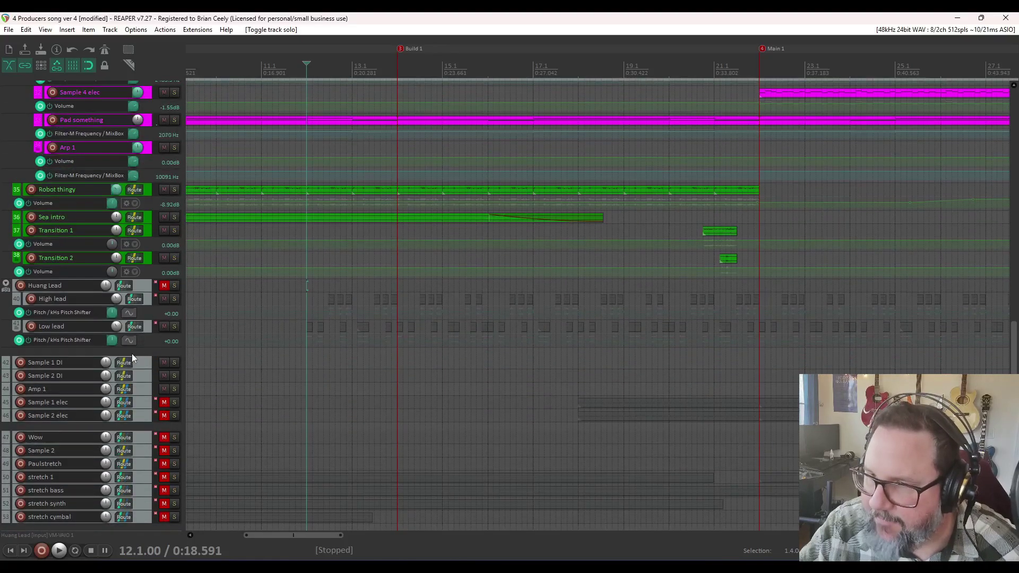
{"action": "scroll", "coordinate": [137, 355], "scroll_direction": "up", "scroll_amount": 2}
{"action": "scroll", "coordinate": [528, 237], "scroll_direction": "down", "scroll_amount": 6}
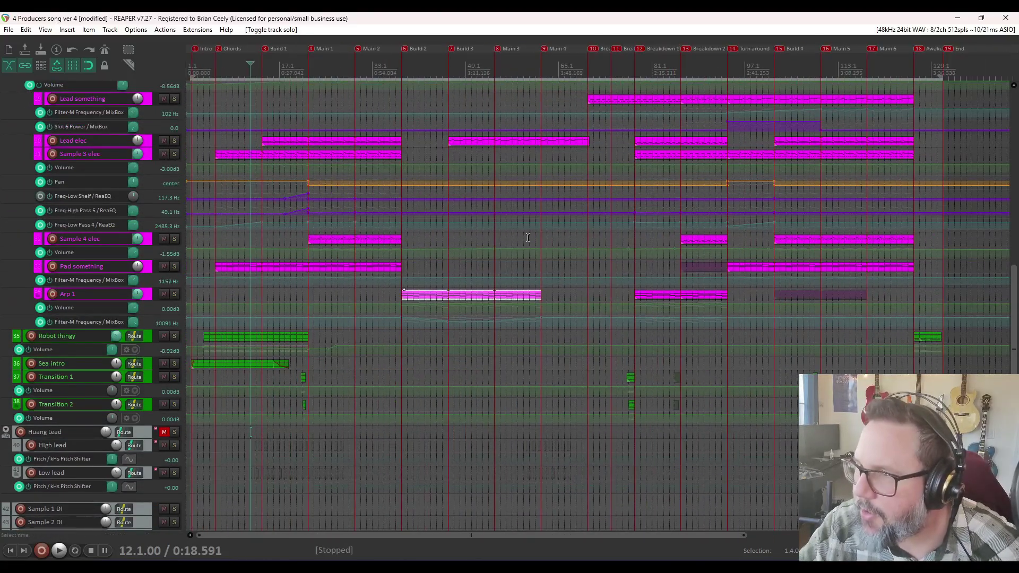
{"action": "left_click", "coordinate": [634, 65]}
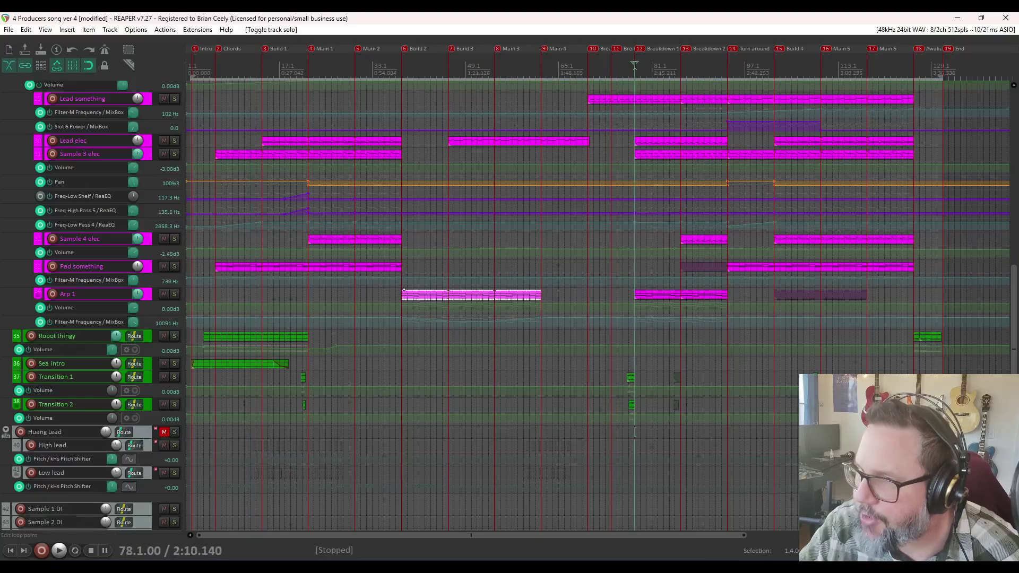
{"action": "scroll", "coordinate": [116, 202], "scroll_direction": "up", "scroll_amount": 6}
{"action": "key", "text": "space"}
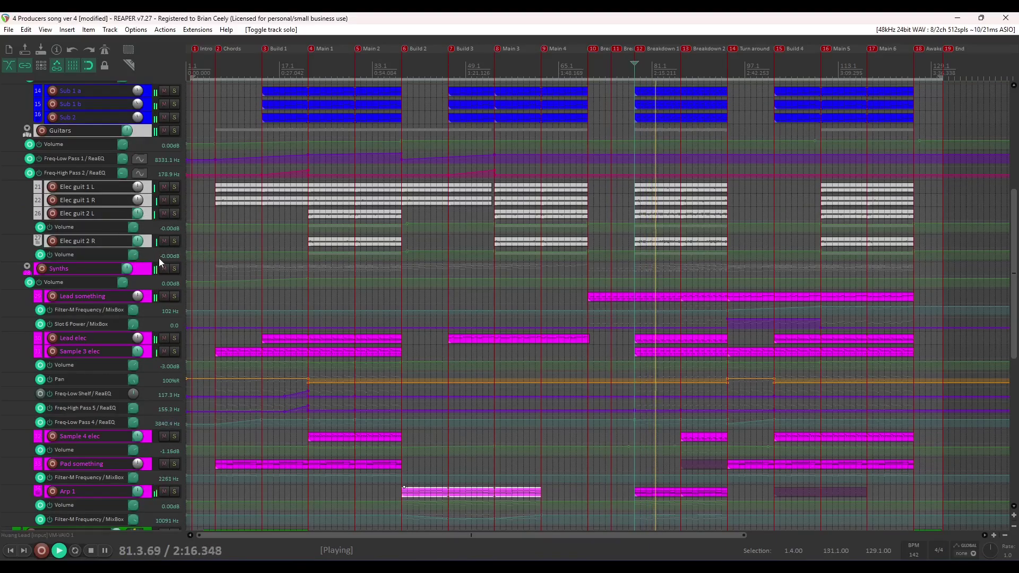
- Audition the Sample 1 elec and Sample 2 elec tracks soloed together from bar 18, and clear both solos
{"action": "scroll", "coordinate": [151, 282], "scroll_direction": "down", "scroll_amount": 10}
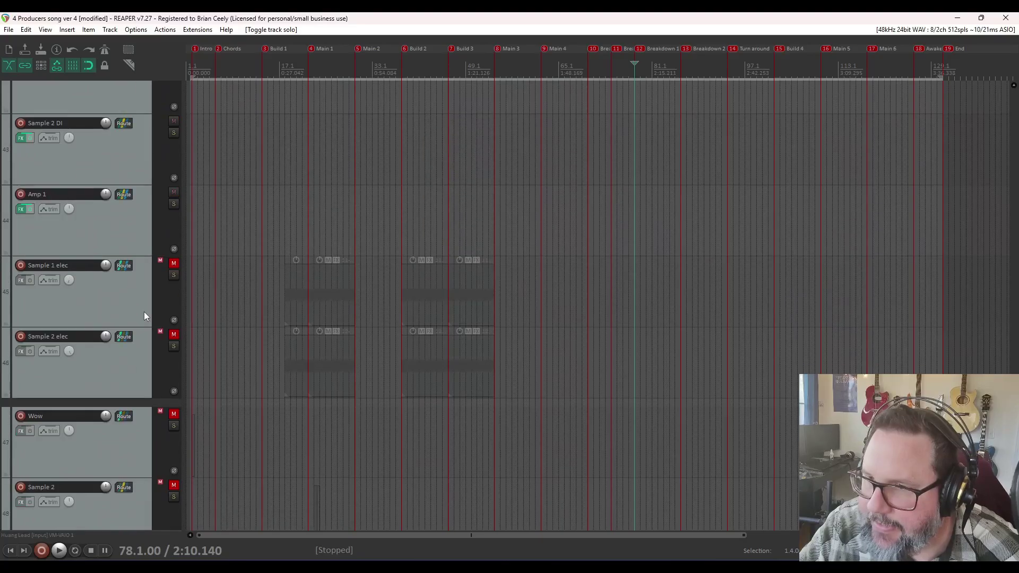
{"action": "scroll", "coordinate": [444, 133], "scroll_direction": "down", "scroll_amount": 3}
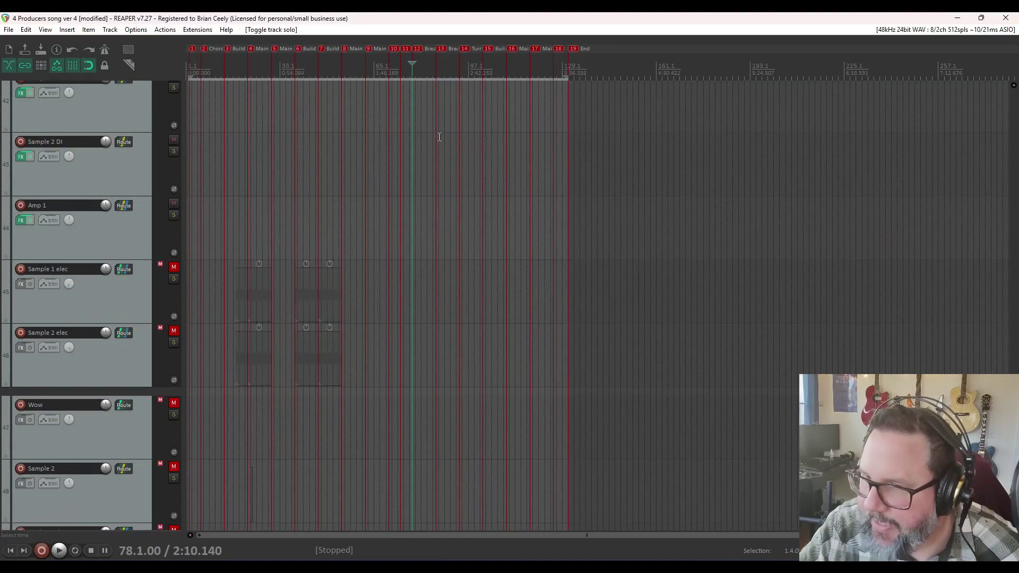
{"action": "left_click", "coordinate": [240, 76]}
{"action": "scroll", "coordinate": [240, 76], "scroll_direction": "up", "scroll_amount": 5}
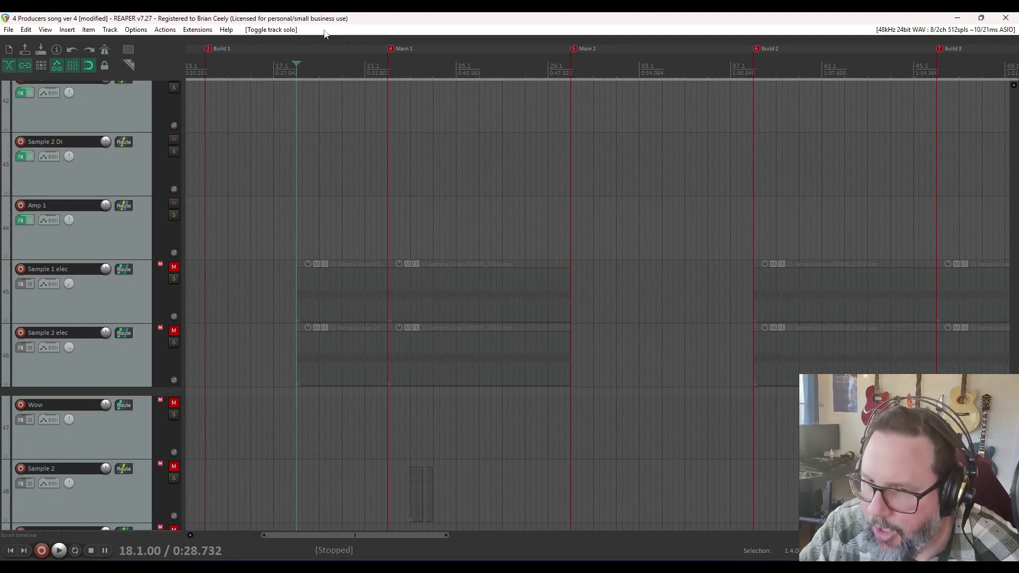
{"action": "left_click_drag", "start_coordinate": [174, 279], "coordinate": [176, 344]}
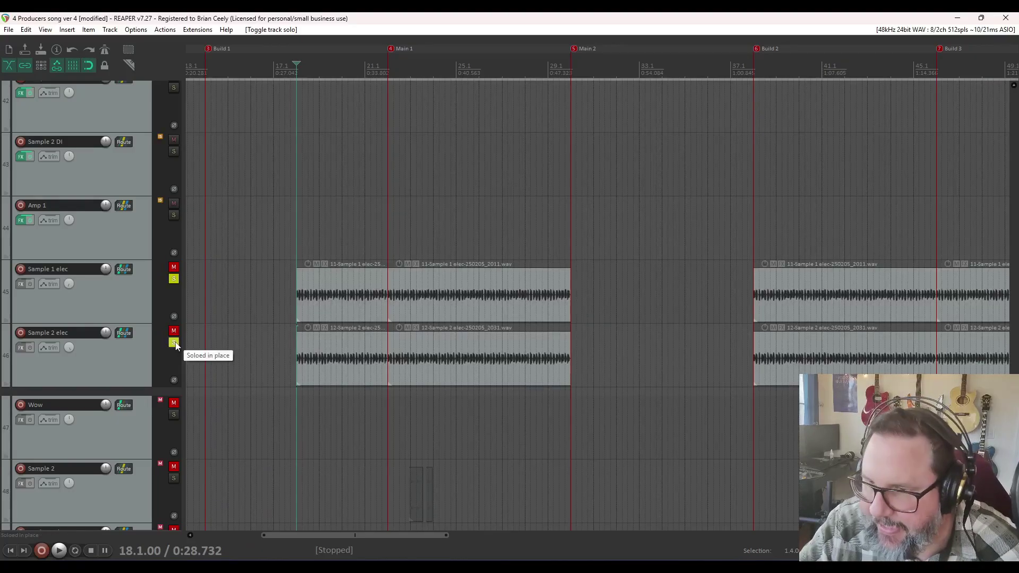
{"action": "key", "text": "space"}
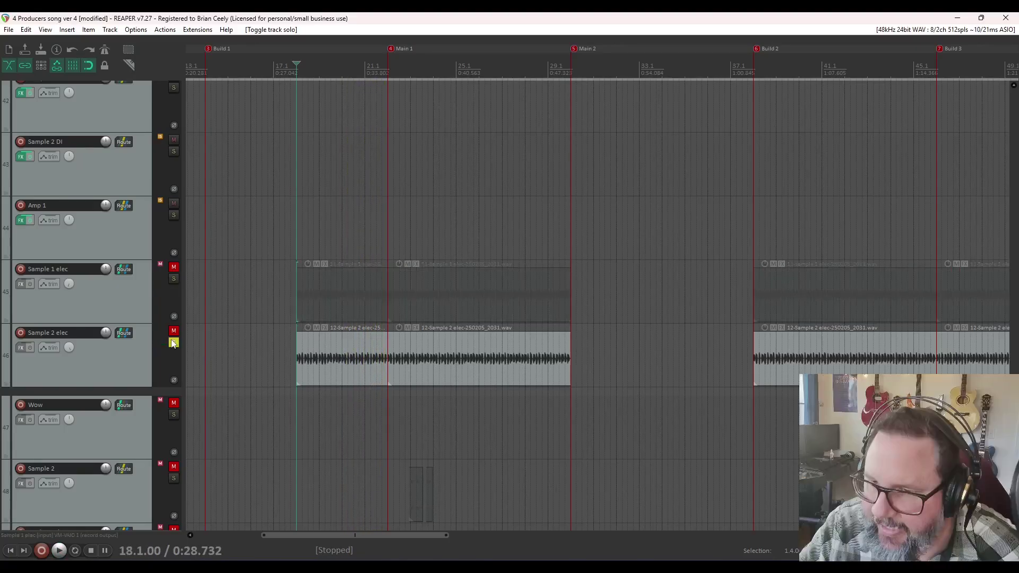
{"action": "left_click", "coordinate": [174, 343]}
- Play the full mix from the Main 1 marker at bar 22 and stop playback
{"action": "scroll", "coordinate": [140, 337], "scroll_direction": "down", "scroll_amount": 5}
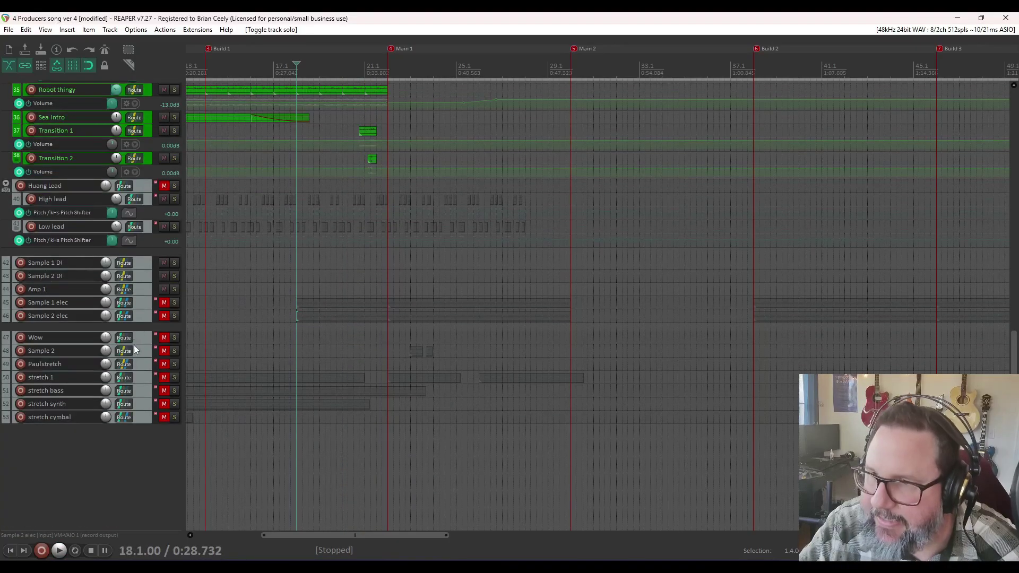
{"action": "scroll", "coordinate": [136, 346], "scroll_direction": "up", "scroll_amount": 2}
{"action": "scroll", "coordinate": [136, 346], "scroll_direction": "up", "scroll_amount": 10}
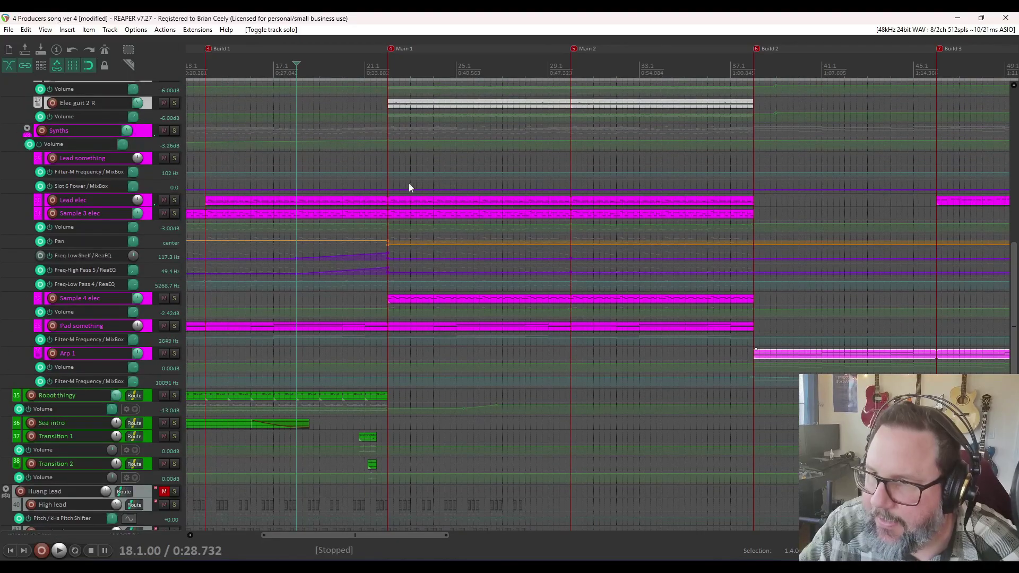
{"action": "scroll", "coordinate": [404, 185], "scroll_direction": "down", "scroll_amount": 3}
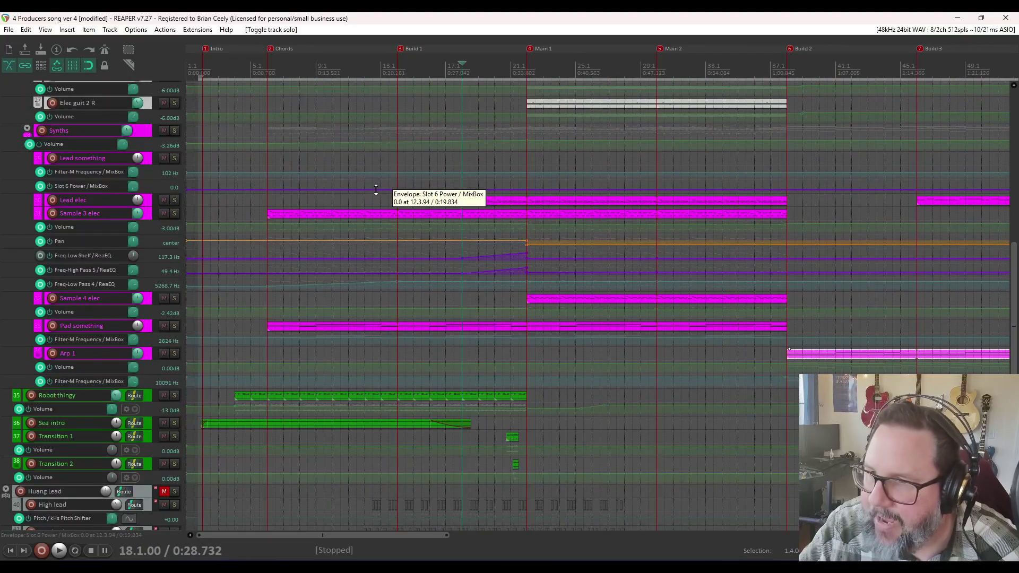
{"action": "left_click", "coordinate": [529, 68]}
{"action": "left_click_drag", "start_coordinate": [583, 48], "coordinate": [463, 49]}
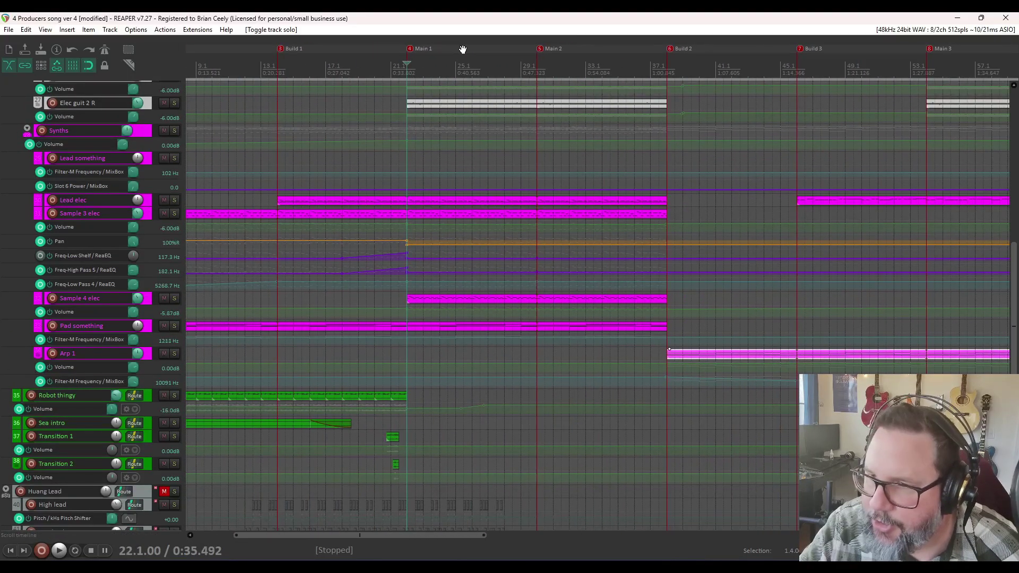
{"action": "key", "text": "space"}
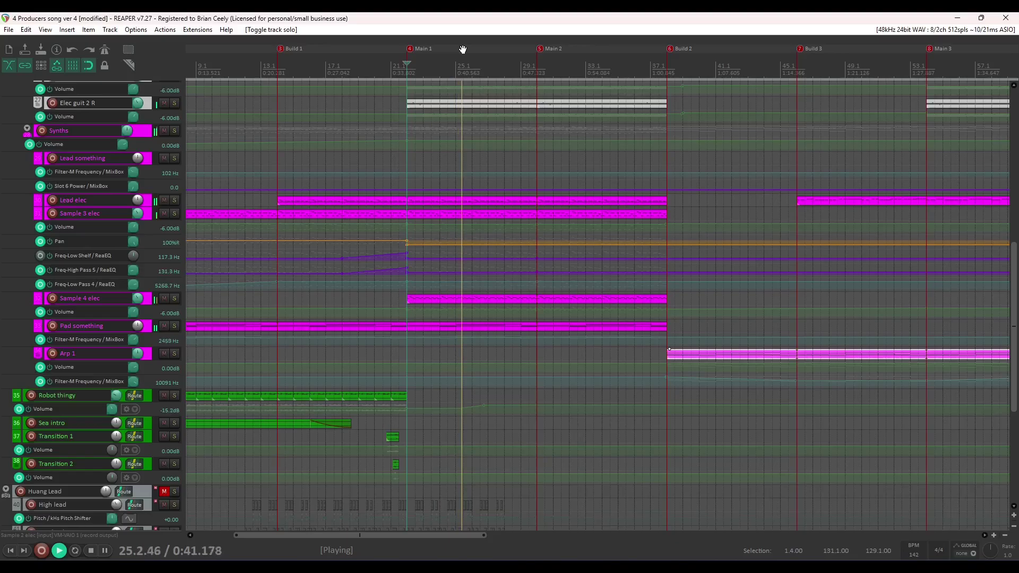
{"action": "key", "text": "space"}
- Solo Elec guit 1 L and Elec guit 1 R and listen to them from the Main 1 marker
{"action": "scroll", "coordinate": [157, 300], "scroll_direction": "up", "scroll_amount": 4}
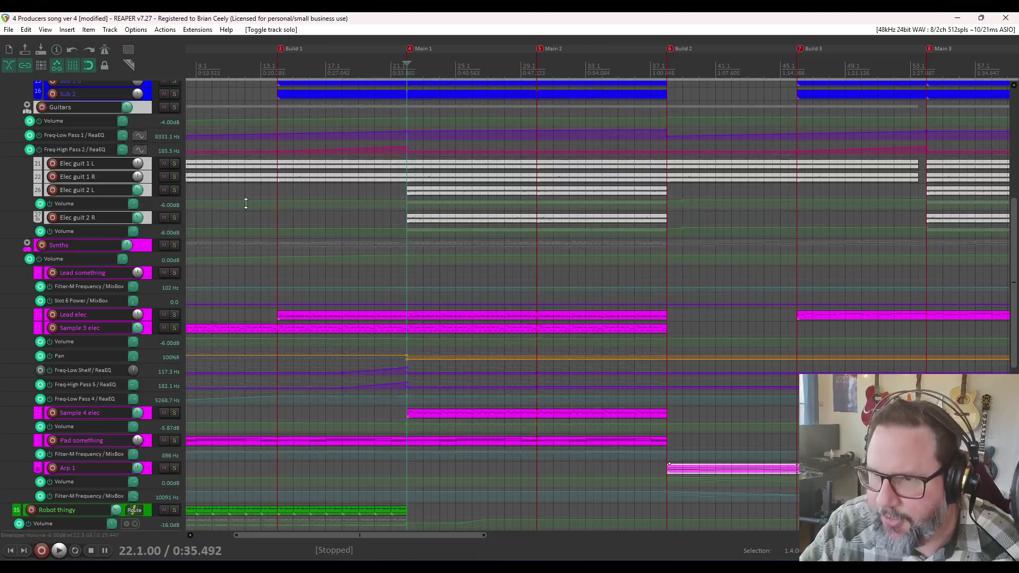
{"action": "left_click_drag", "start_coordinate": [175, 175], "coordinate": [175, 165]}
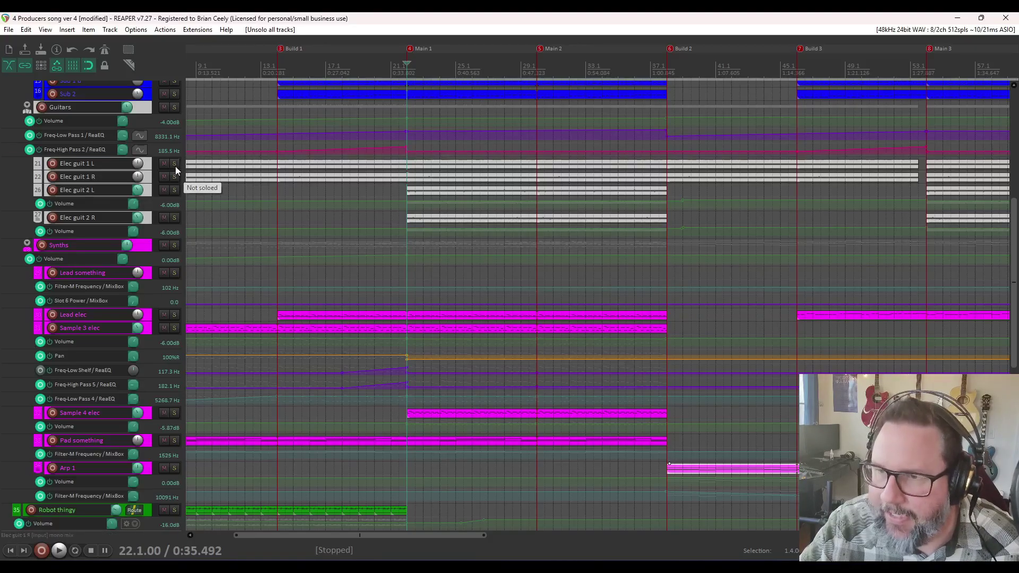
{"action": "scroll", "coordinate": [128, 276], "scroll_direction": "down", "scroll_amount": 5}
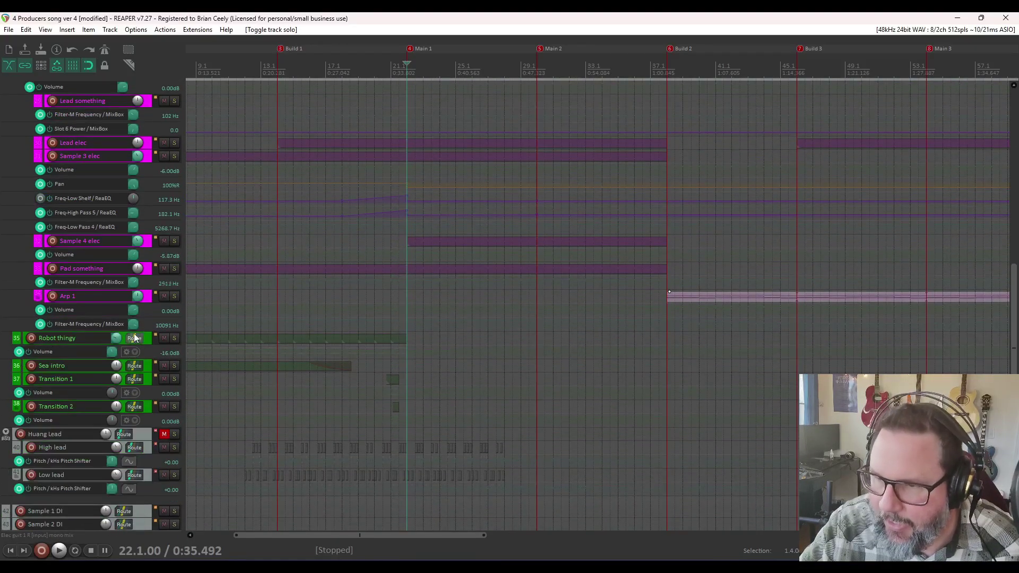
{"action": "key", "text": "space"}
{"action": "scroll", "coordinate": [123, 333], "scroll_direction": "up", "scroll_amount": 5}
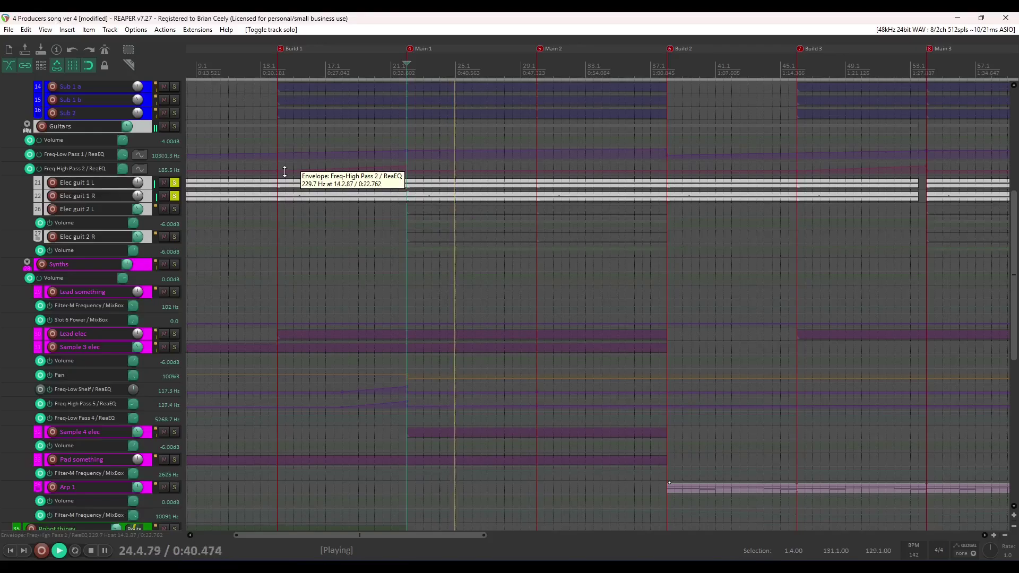
{"action": "key", "text": "space"}
- Solo Elec guit 2 L and Elec guit 2 R instead and listen to them from the Main 1 marker
{"action": "left_click", "coordinate": [174, 209]}
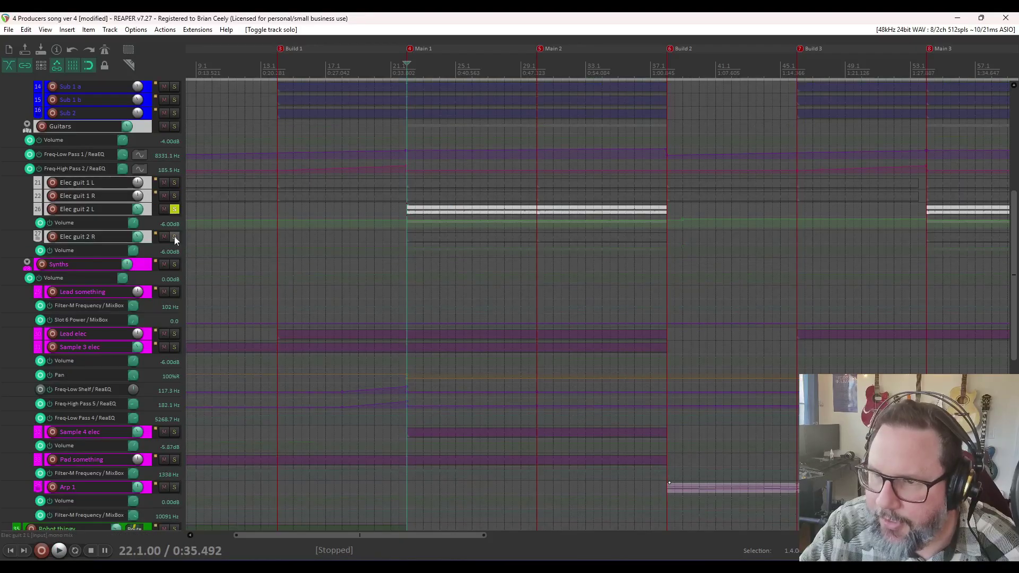
{"action": "left_click", "coordinate": [175, 237]}
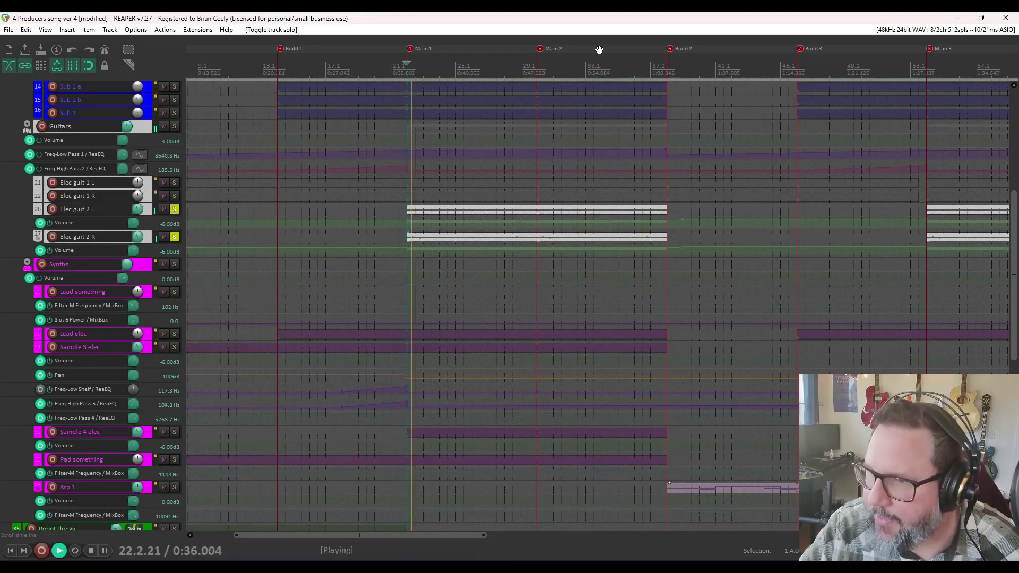
{"action": "mouse_move", "coordinate": [600, 49]}
{"action": "left_mouse_down"}
{"action": "mouse_move", "coordinate": [395, 49]}
{"action": "mouse_move", "coordinate": [409, 48]}
{"action": "left_mouse_up"}
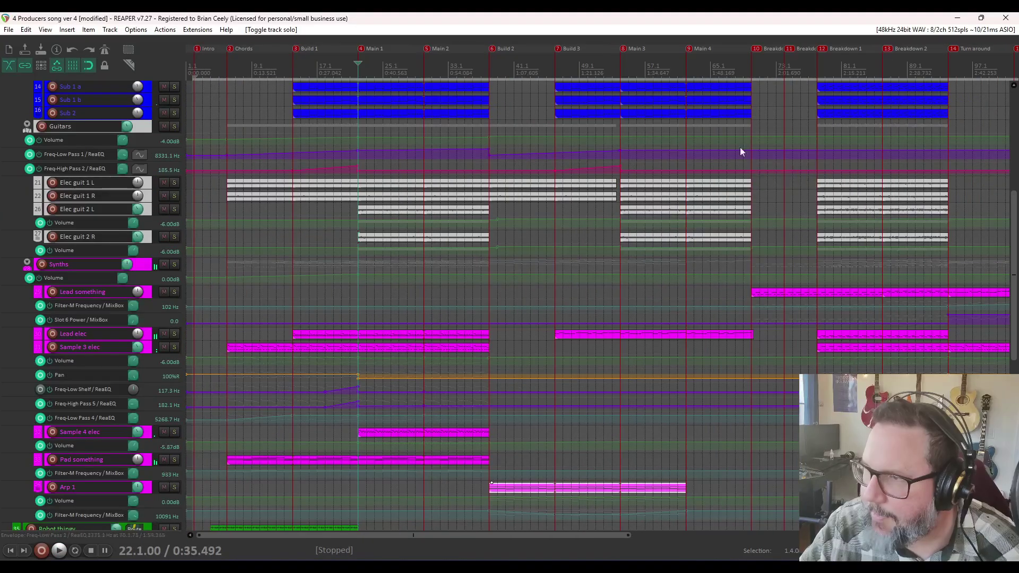
- Play from the Breakdown 1 marker at bar 78 and solo the Guitars folder
{"action": "left_click", "coordinate": [814, 69]}
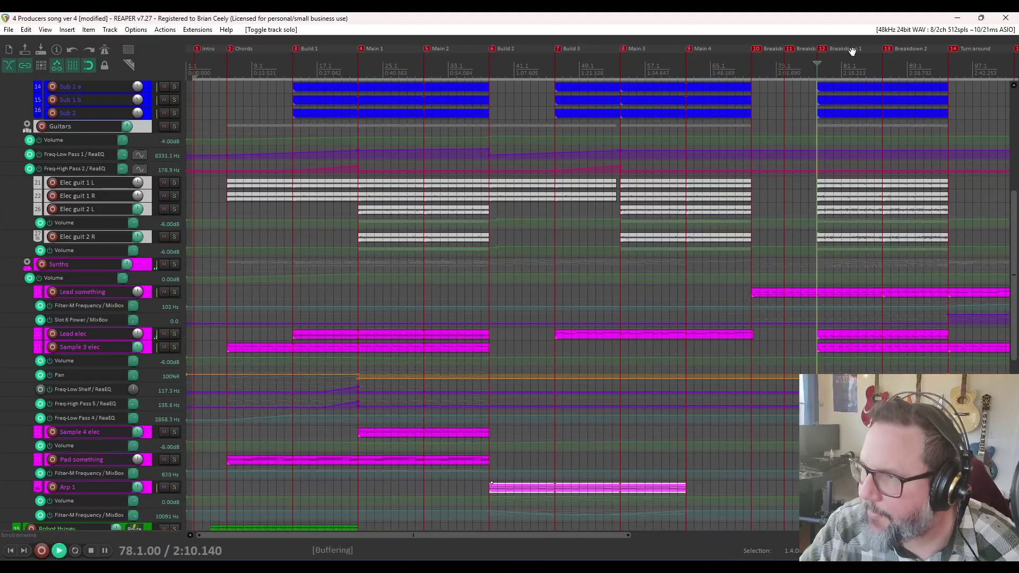
{"action": "key", "text": "space"}
{"action": "left_click", "coordinate": [175, 127]}
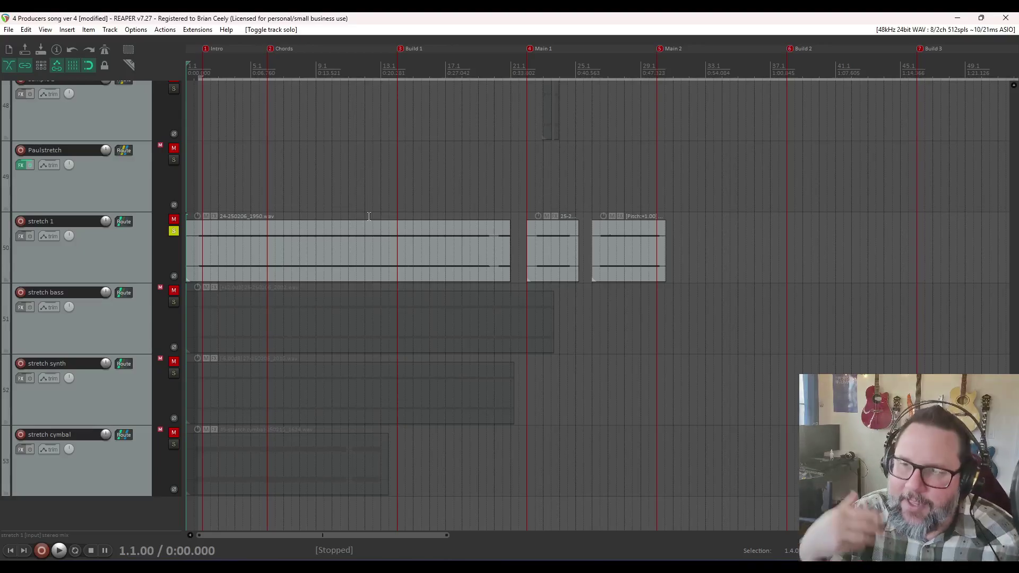
- Listen to the soloed stretch 1 track from the Intro marker at bar 2
{"action": "key", "text": "space"}
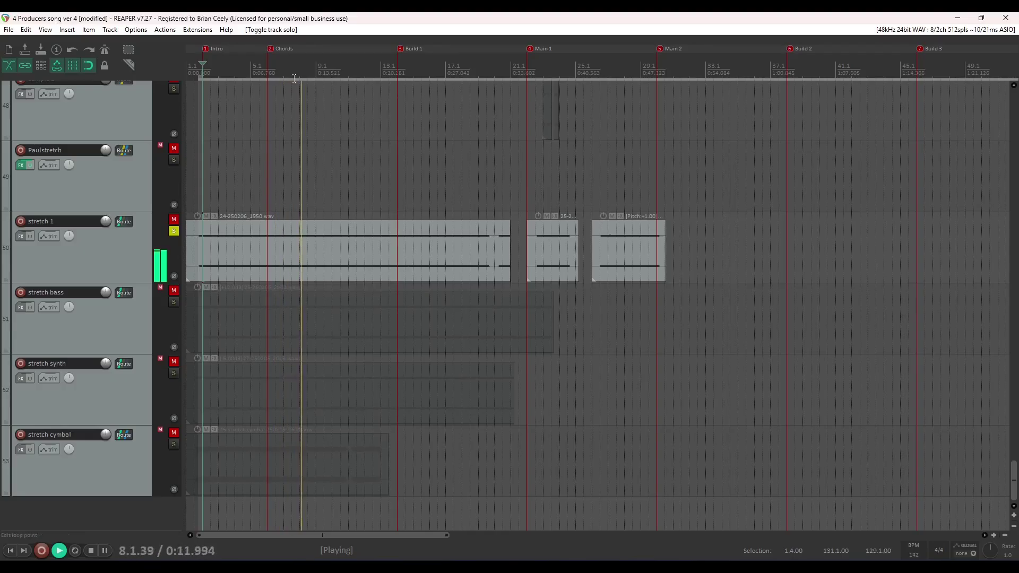
{"action": "key", "text": "space"}
{"action": "key", "text": "space"}
- Audition stretch bass, stretch synth and stretch cymbal one at a time in solo from the Intro marker, and clear the last solo
{"action": "left_click", "coordinate": [173, 231]}
{"action": "left_click", "coordinate": [173, 302]}
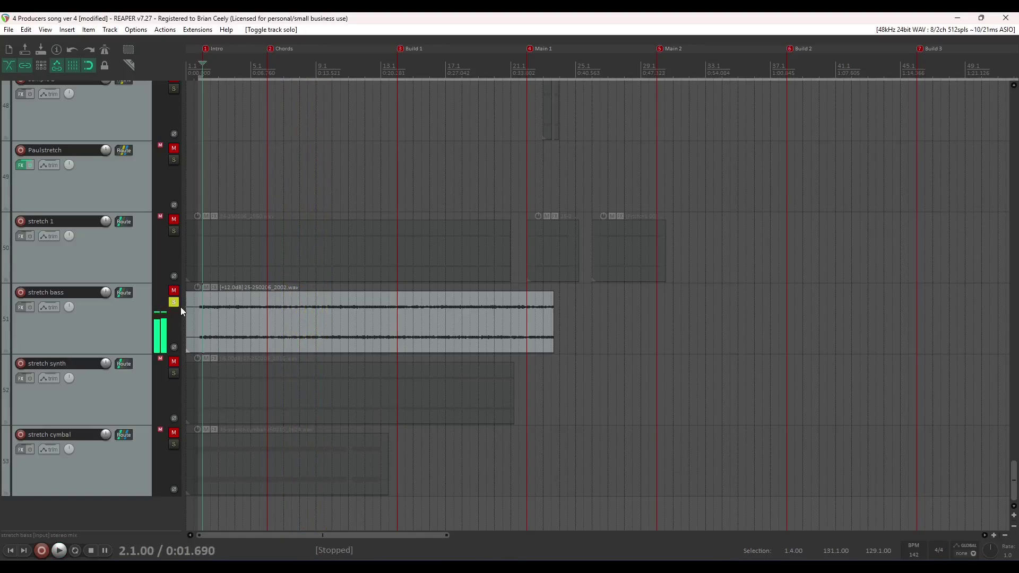
{"action": "left_click", "coordinate": [125, 397]}
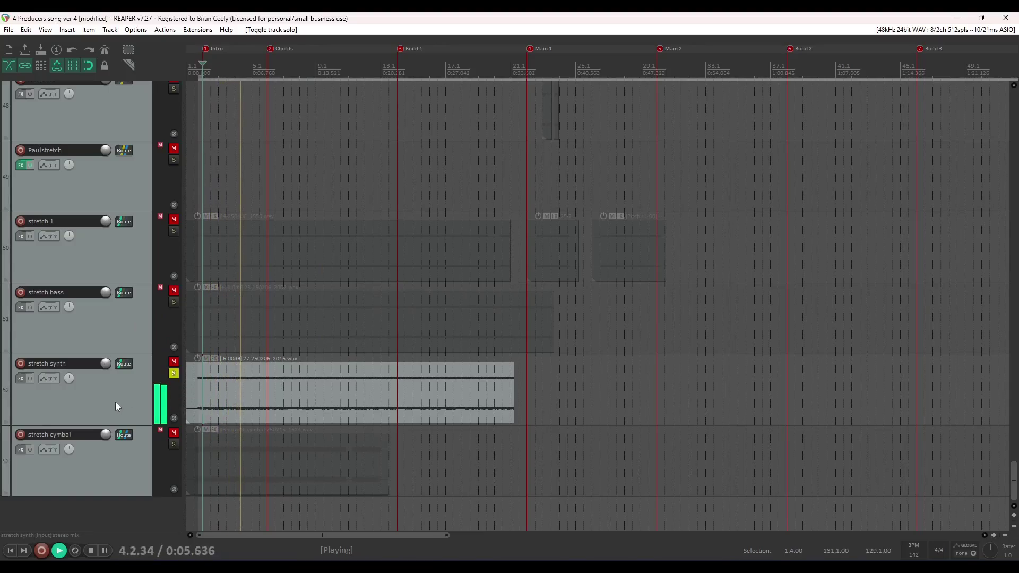
{"action": "left_click", "coordinate": [174, 444]}
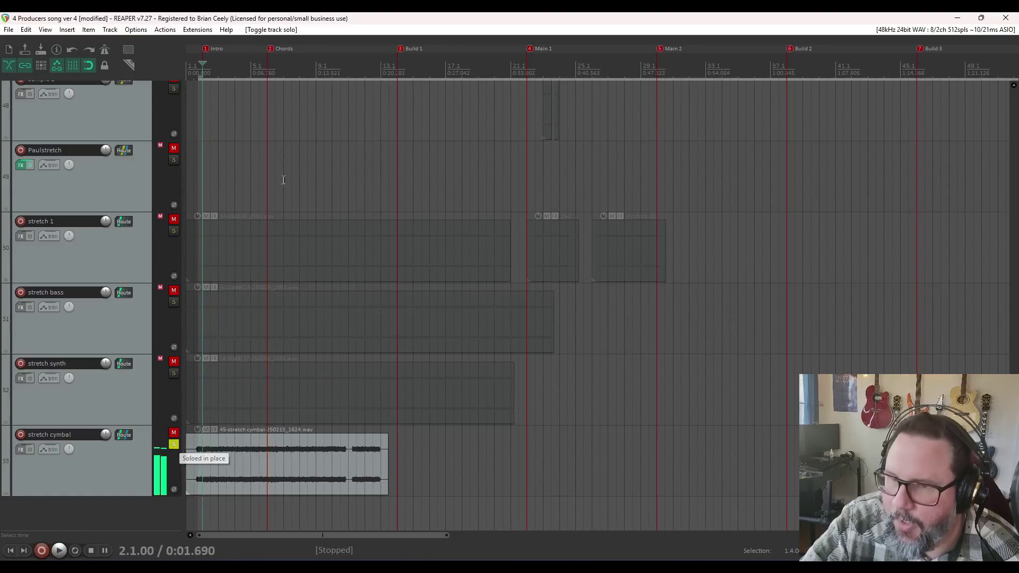
{"action": "left_click", "coordinate": [173, 444]}
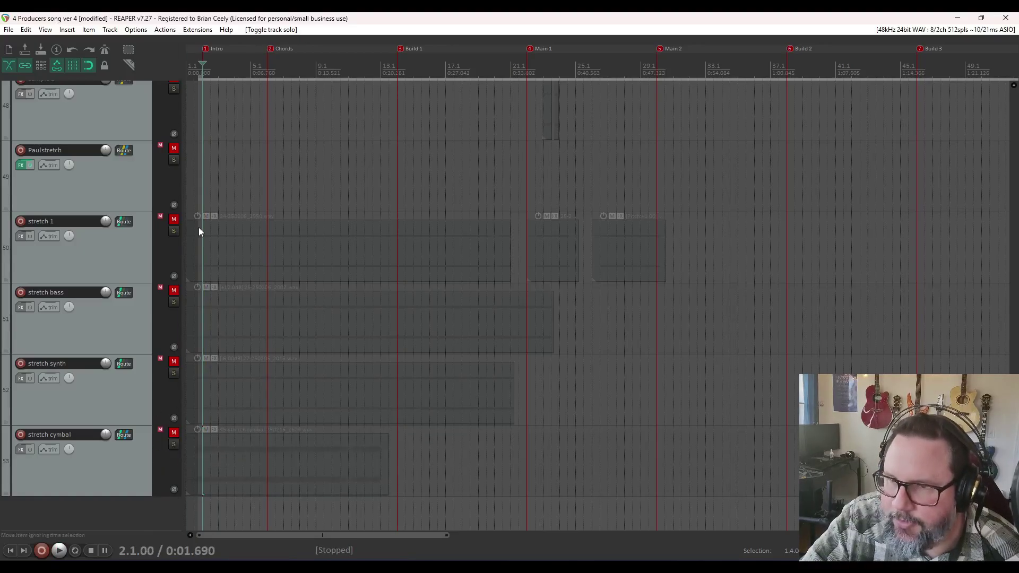
- Compare stretch 1 with stretch cymbal by playing each in solo from the Intro marker
{"action": "left_click", "coordinate": [173, 231]}
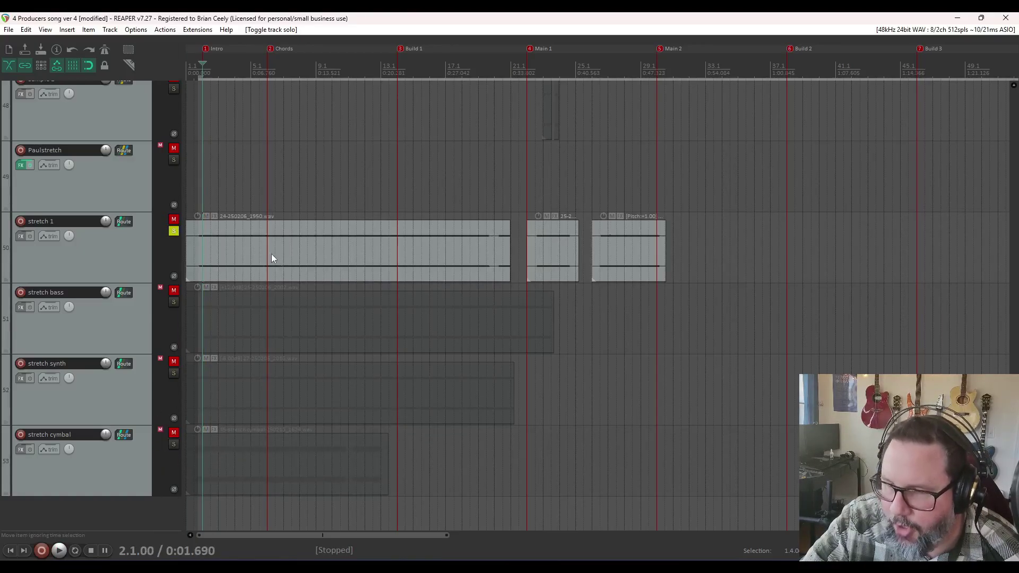
{"action": "key", "text": "space"}
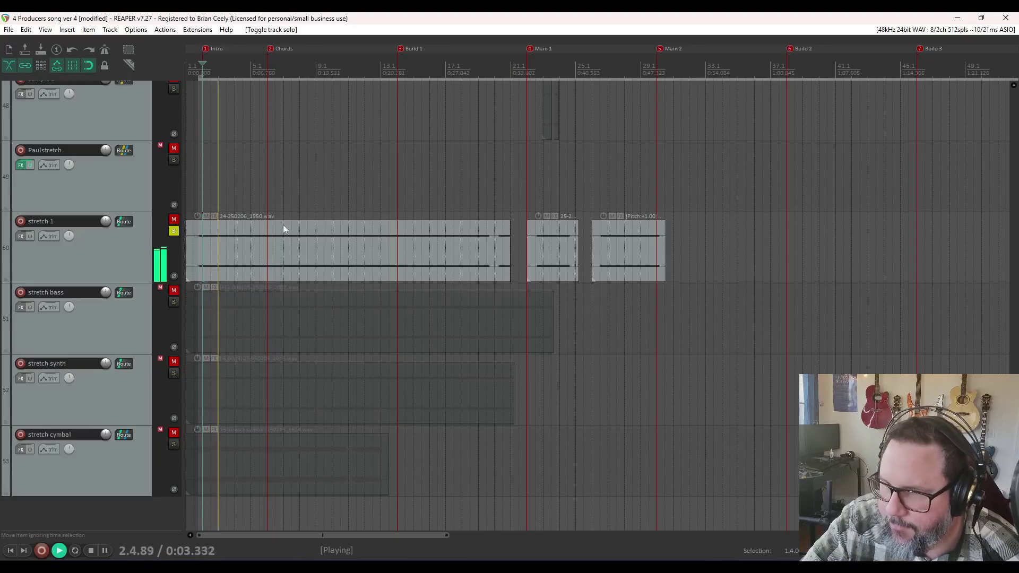
{"action": "key", "text": "space"}
{"action": "left_click", "coordinate": [173, 232]}
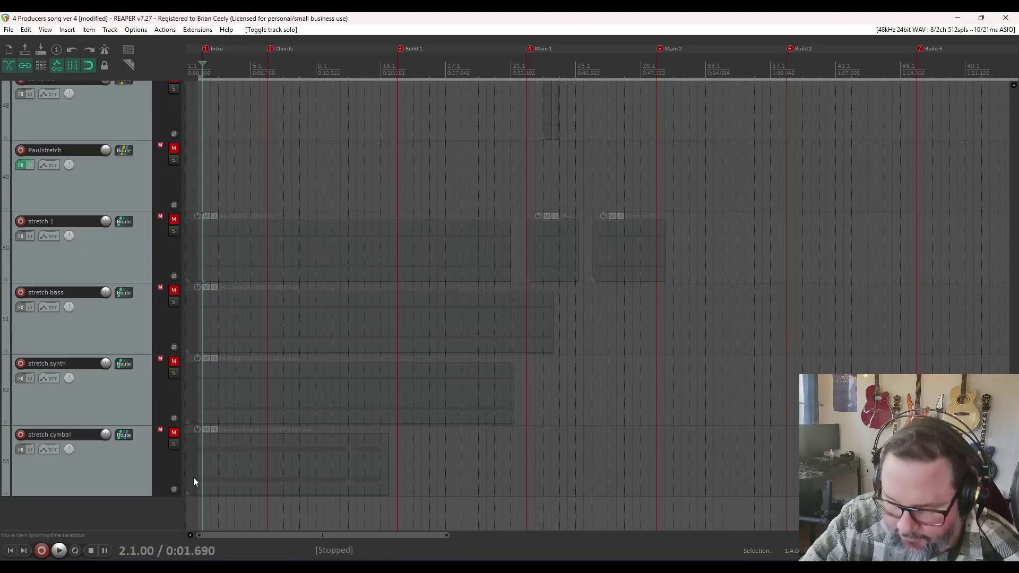
{"action": "left_click", "coordinate": [173, 444]}
{"action": "key", "text": "space"}
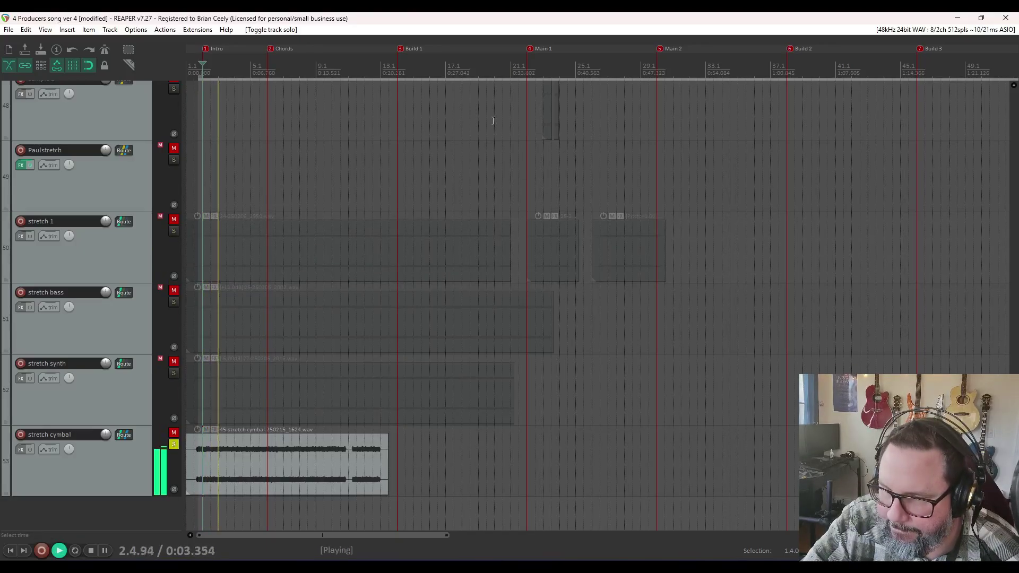
- Listen to the stretch synth track in solo from the Intro marker and clear its solo
{"action": "key", "text": "space"}
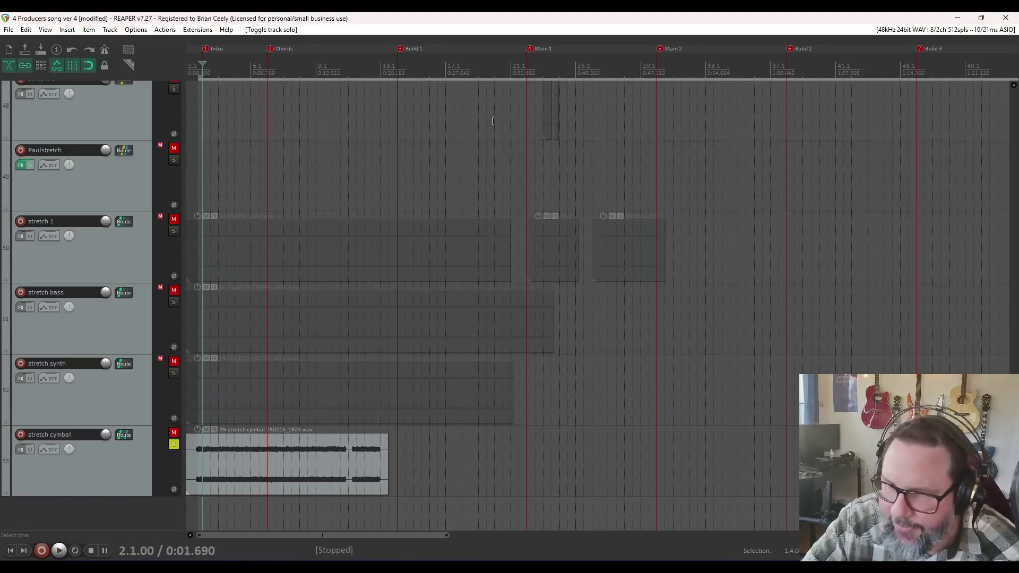
{"action": "left_click", "coordinate": [98, 381]}
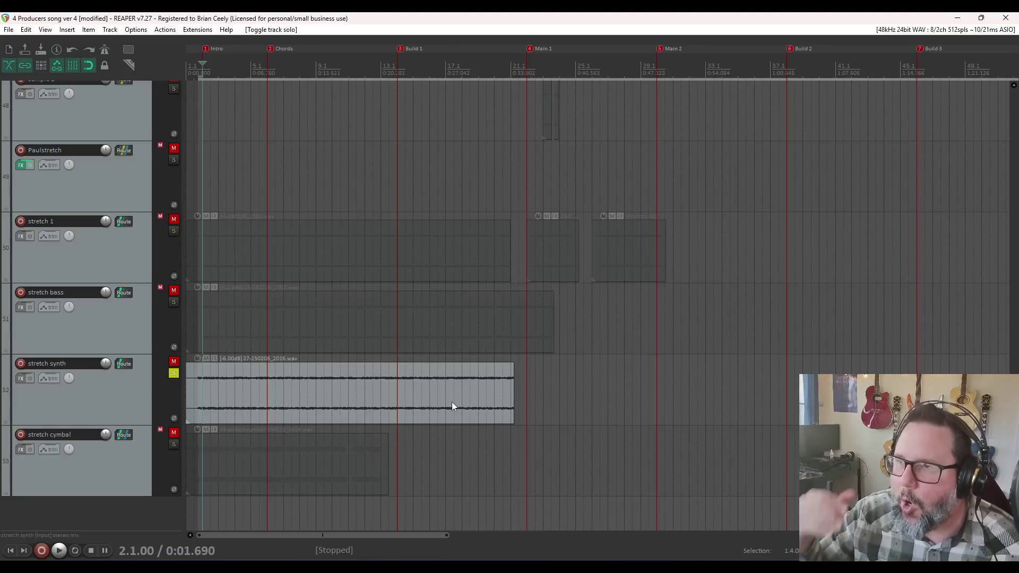
{"action": "key", "text": "space"}
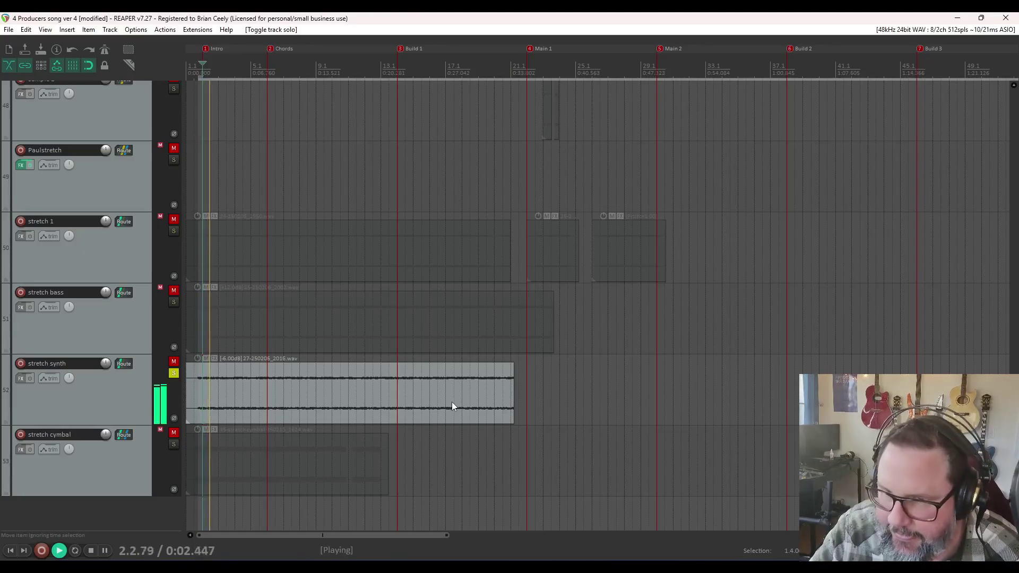
{"action": "left_click", "coordinate": [174, 374]}
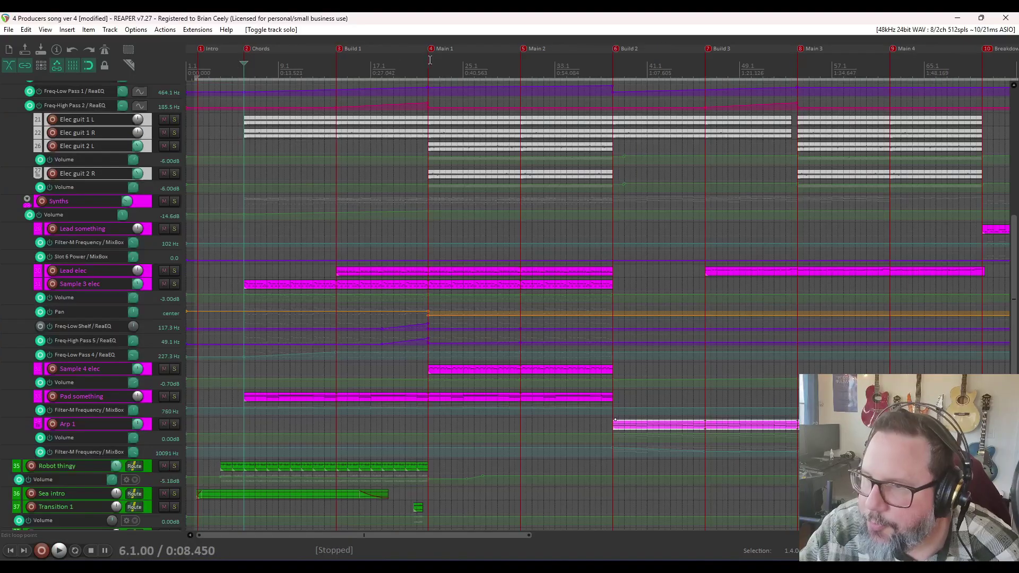
- Play Lead elec in solo from the Main 1 marker at bar 22 with only its ReaSamplOmatic5000 sampler active in the FX chain
{"action": "left_click", "coordinate": [430, 60]}
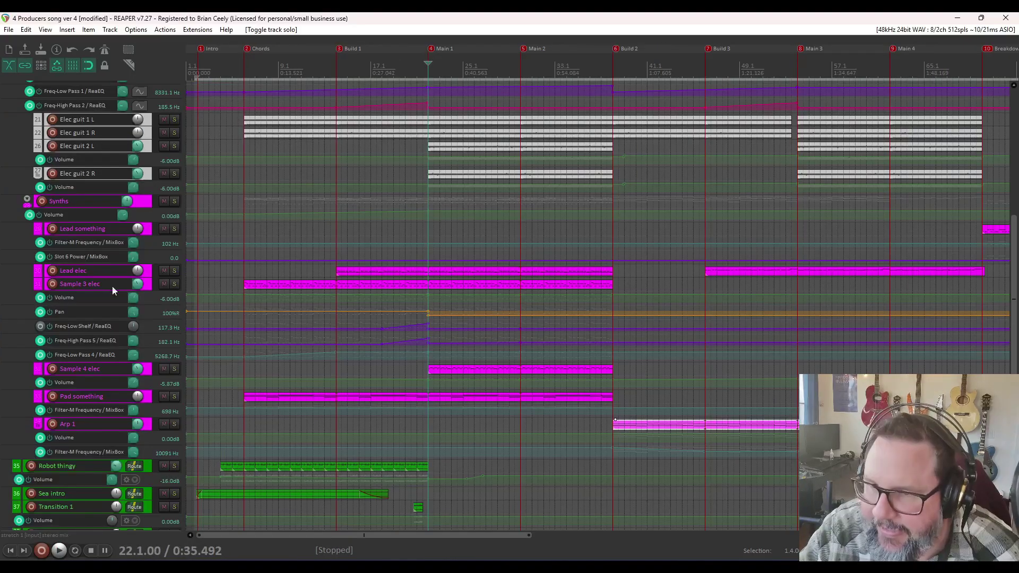
{"action": "scroll", "coordinate": [109, 313], "scroll_direction": "up", "scroll_amount": 3}
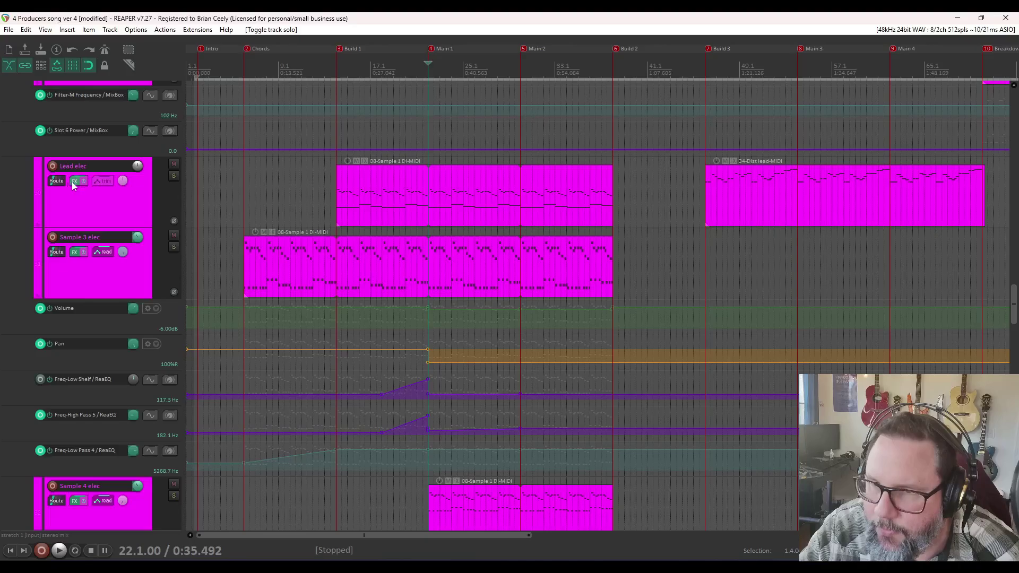
{"action": "left_click", "coordinate": [72, 181]}
{"action": "left_click", "coordinate": [95, 154]}
{"action": "left_click", "coordinate": [107, 145]}
{"action": "key", "text": "space"}
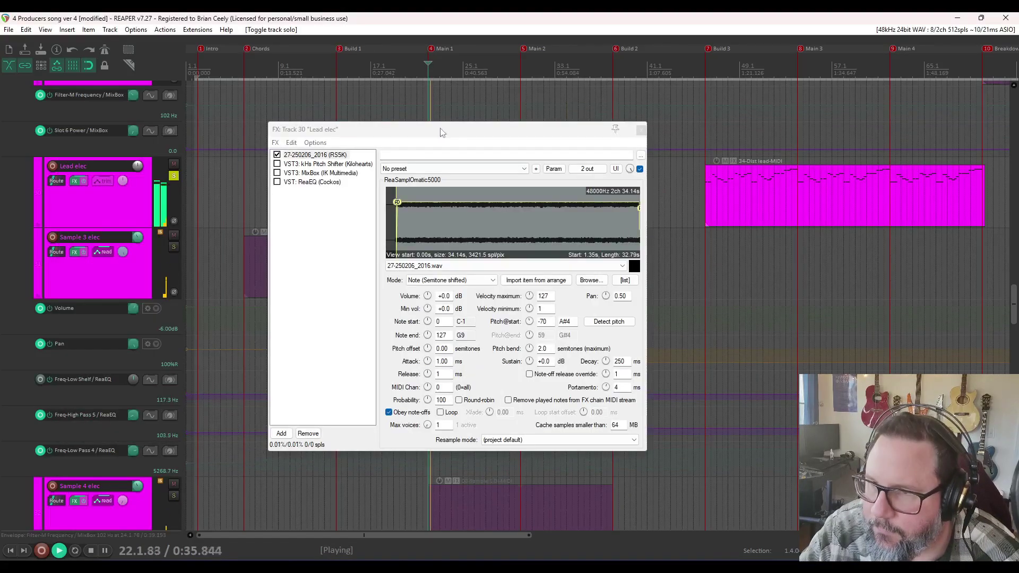
{"action": "left_click_drag", "start_coordinate": [441, 131], "coordinate": [214, 141]}
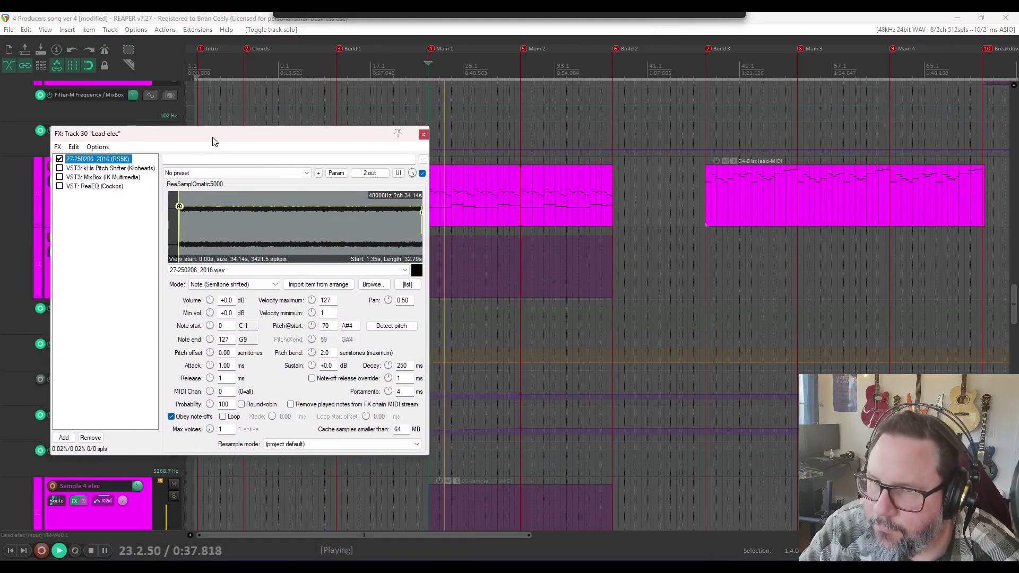
- Re-enable kHs Pitch Shifter, MixBox and ReaEQ on Lead elec, listen to the processed sound, and close its FX chain
{"action": "left_click", "coordinate": [59, 168]}
{"action": "key", "text": "space"}
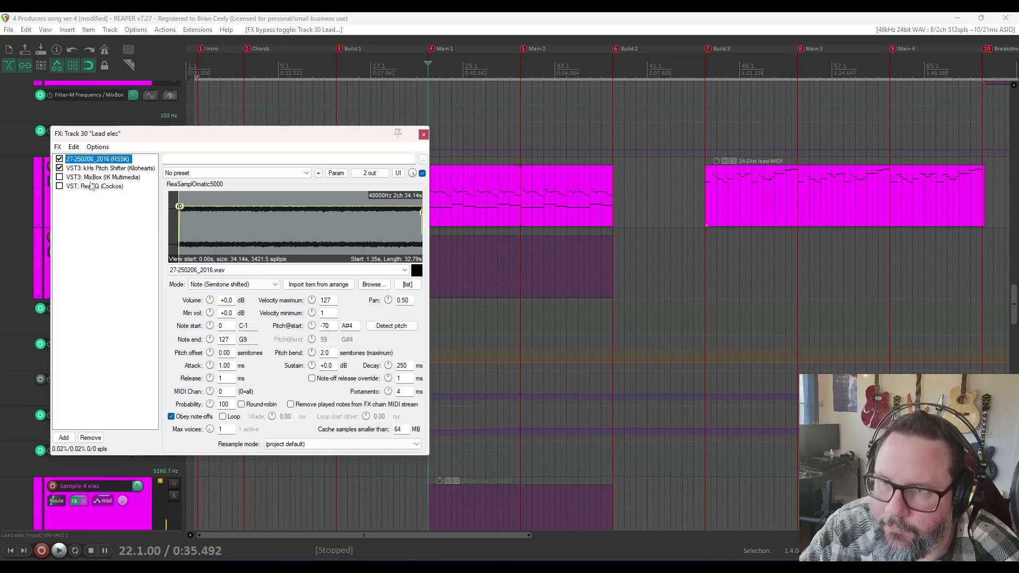
{"action": "left_click", "coordinate": [90, 177]}
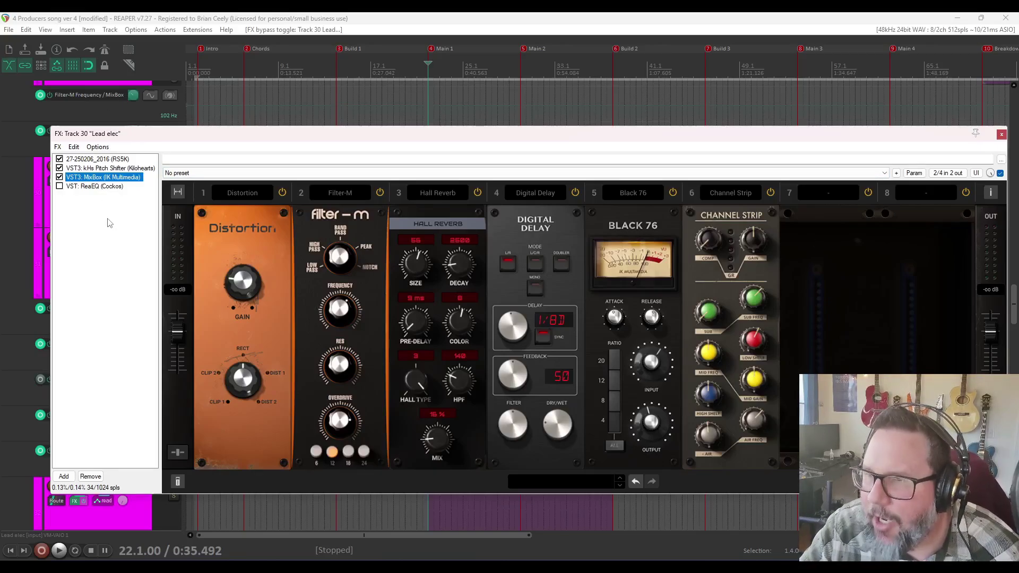
{"action": "key", "text": "space"}
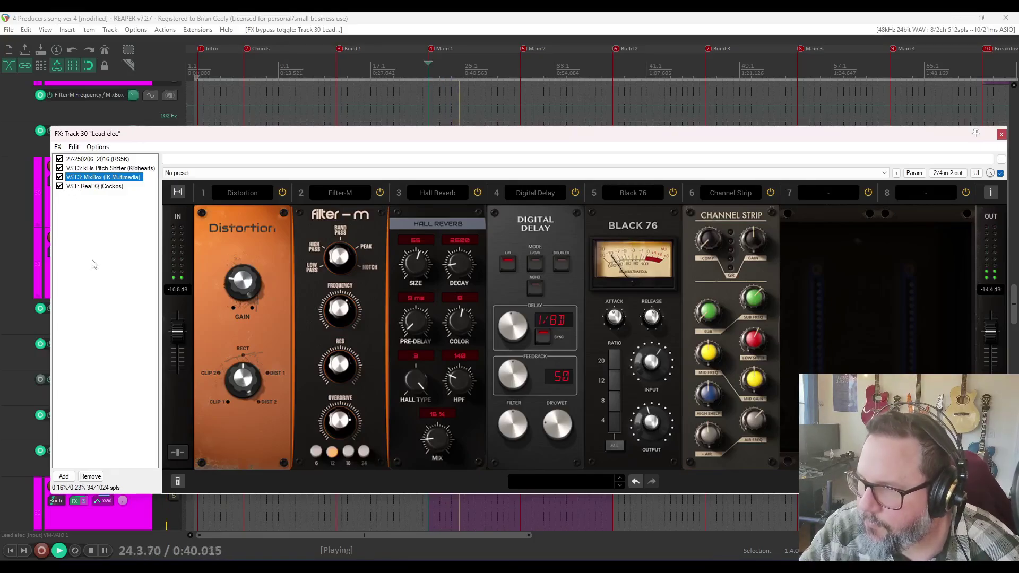
{"action": "key", "text": "space"}
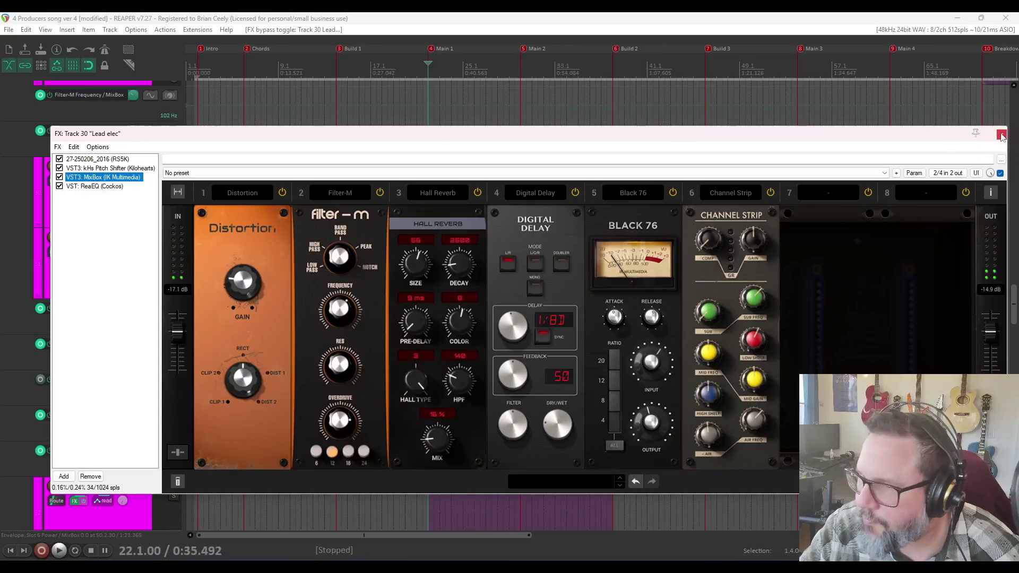
{"action": "left_click", "coordinate": [1002, 133]}
- Play Lead something in solo from bar 70 with MixBox and ReaEQ bypassed to hear the raw sampler
{"action": "left_click", "coordinate": [174, 212]}
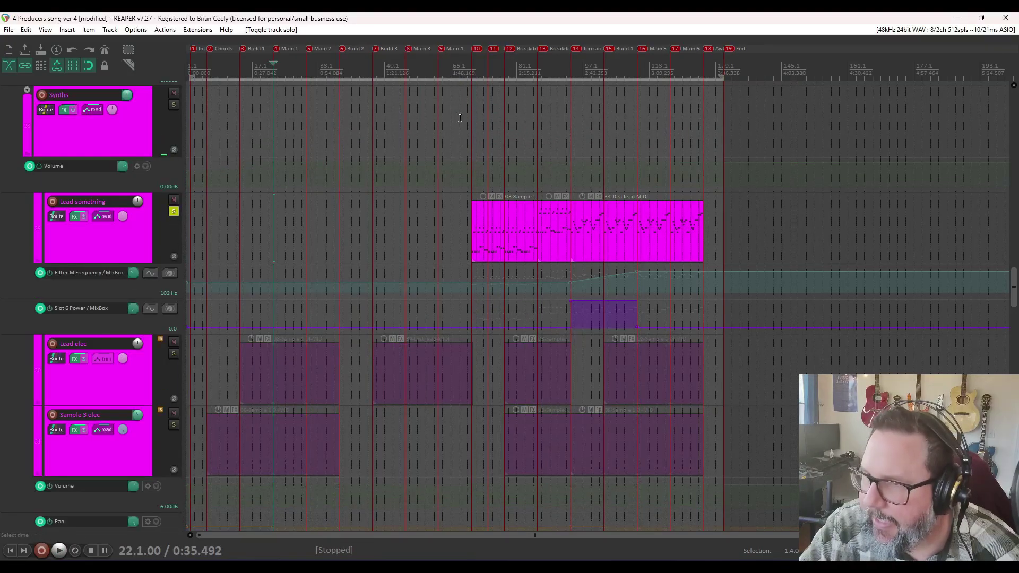
{"action": "left_click", "coordinate": [470, 65]}
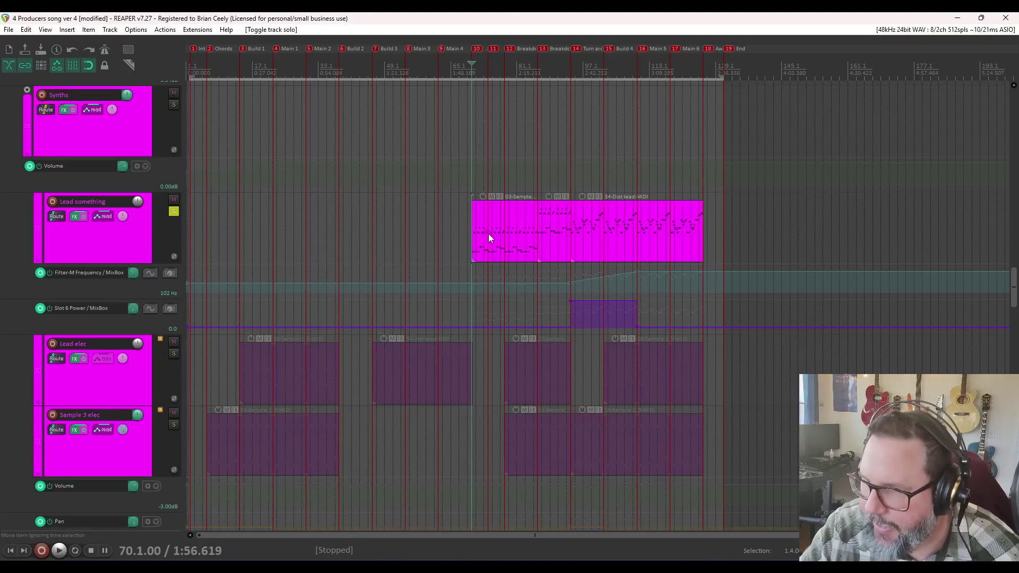
{"action": "left_click", "coordinate": [77, 218]}
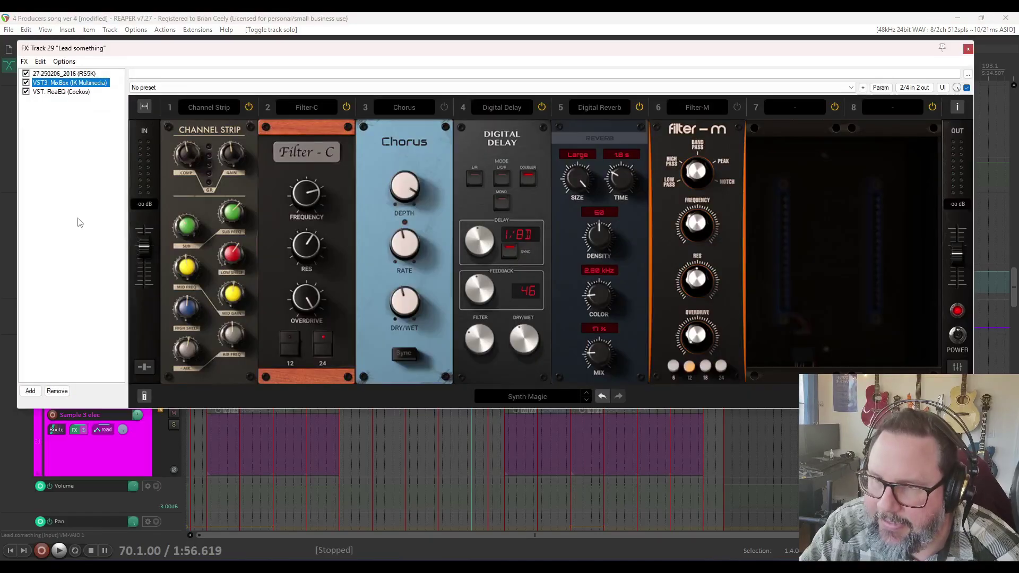
{"action": "left_click", "coordinate": [26, 91]}
{"action": "key", "text": "space"}
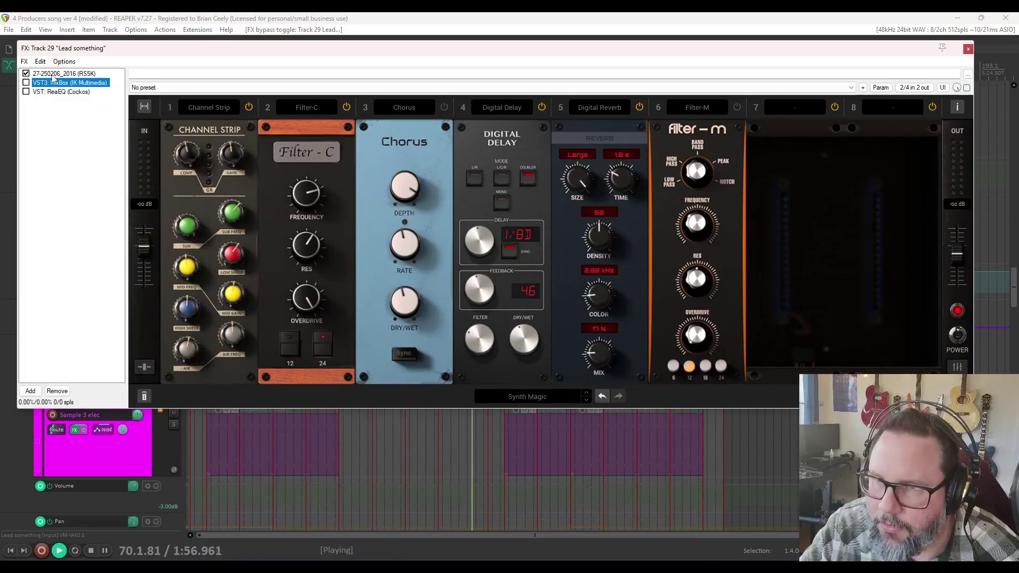
{"action": "left_click", "coordinate": [53, 74]}
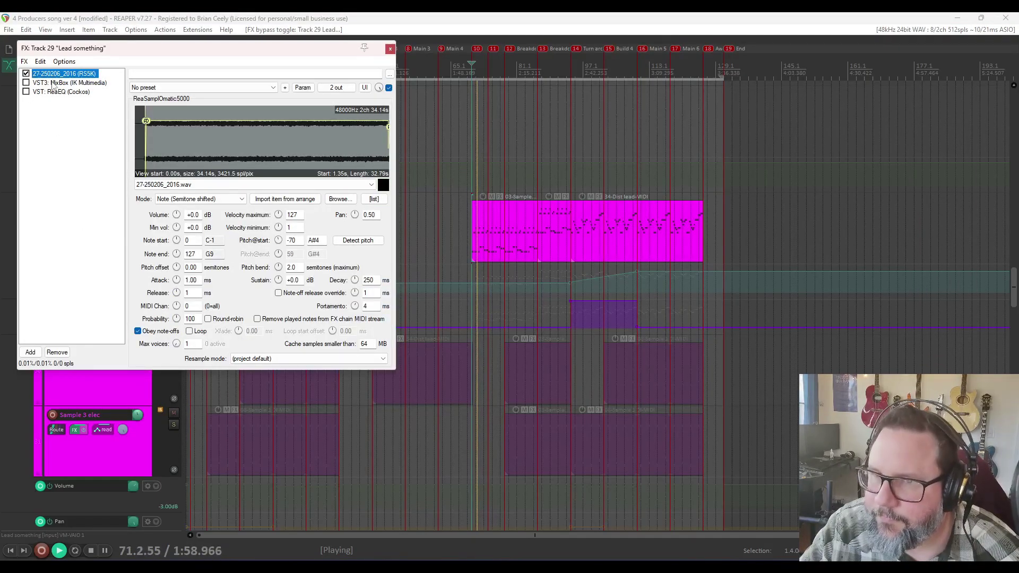
{"action": "key", "text": "space"}
- Re-enable MixBox and ReaEQ on Lead something, listen from bar 70, close the FX chain and clear the solo
{"action": "left_click", "coordinate": [48, 83]}
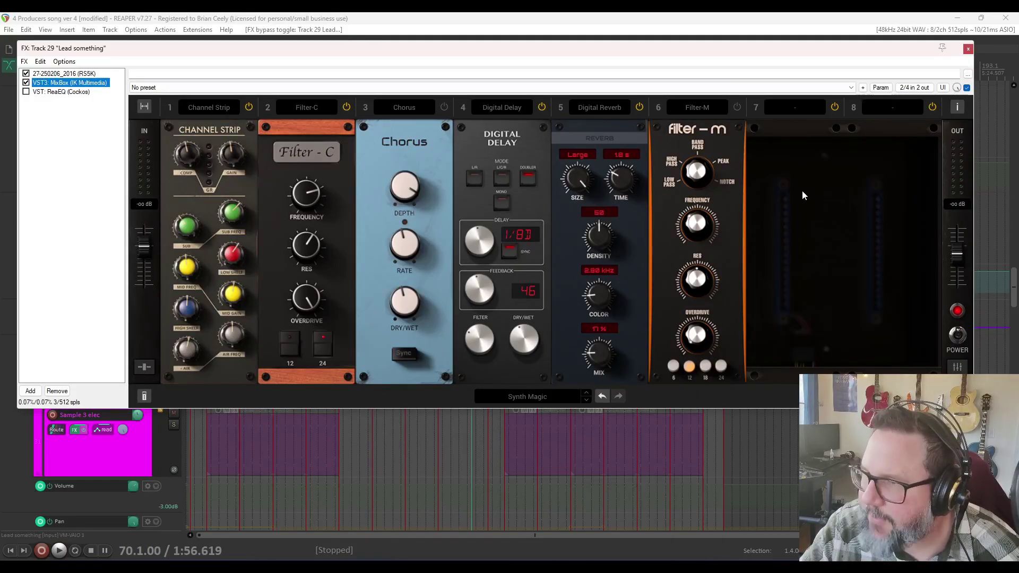
{"action": "key", "text": "space"}
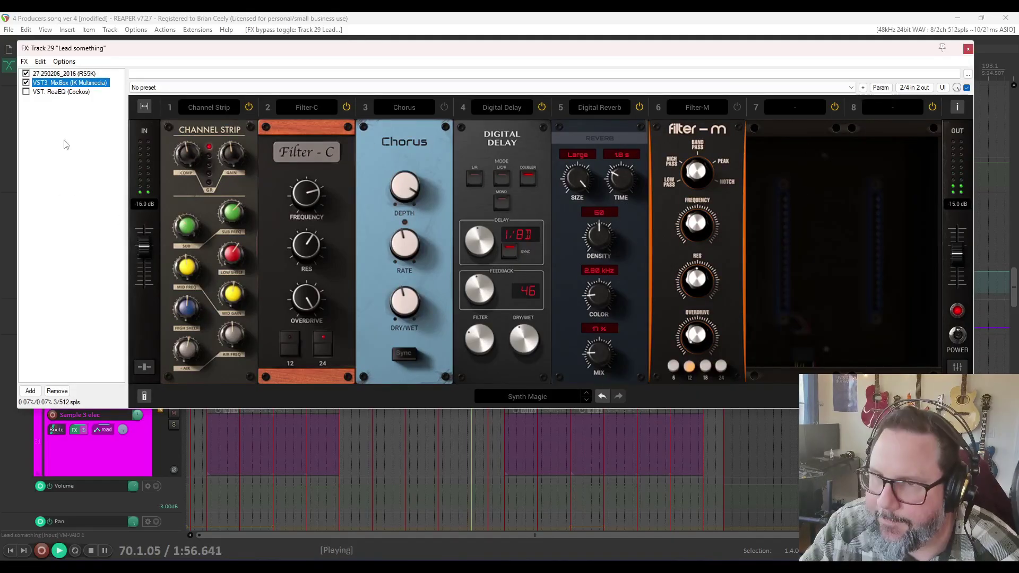
{"action": "left_click", "coordinate": [26, 92]}
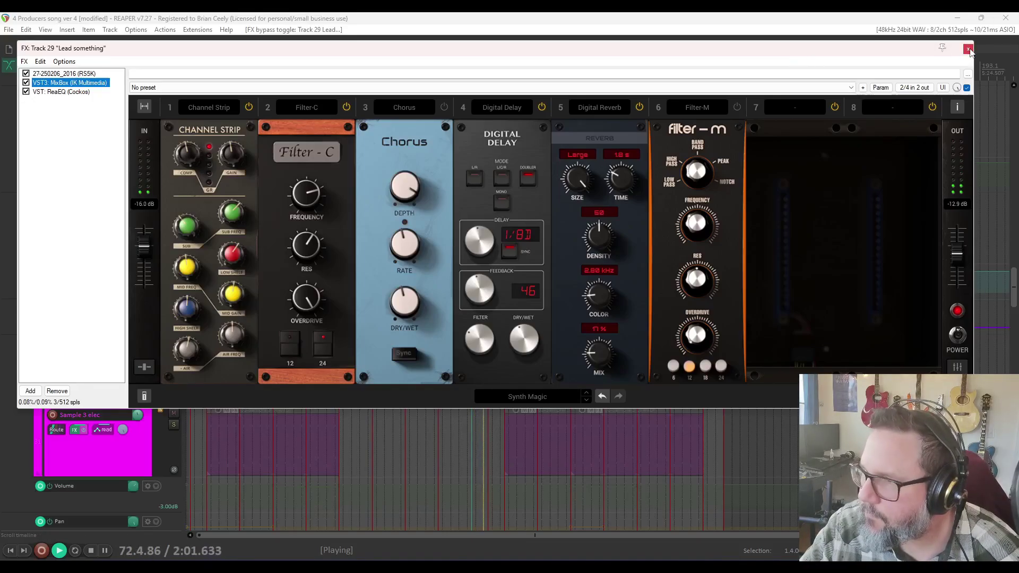
{"action": "key", "text": "space"}
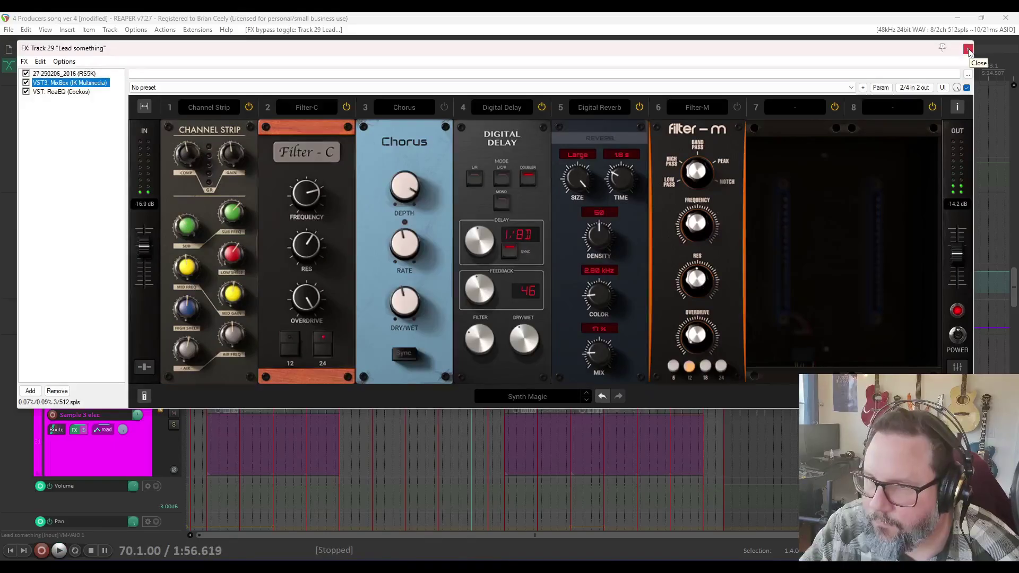
{"action": "key", "text": "Escape"}
{"action": "left_click", "coordinate": [174, 211]}
- Listen to the Sample 3 elec track in solo from bar 18, playing through its filter automation up to Main 1
{"action": "scroll", "coordinate": [96, 340], "scroll_direction": "down", "scroll_amount": 3}
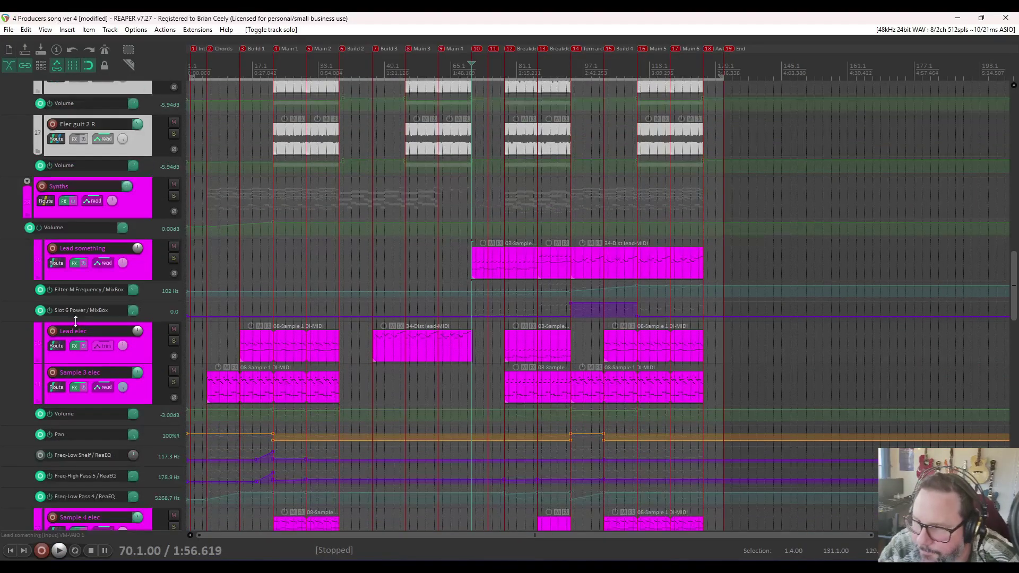
{"action": "scroll", "coordinate": [94, 357], "scroll_direction": "up", "scroll_amount": 3}
{"action": "scroll", "coordinate": [222, 381], "scroll_direction": "down", "scroll_amount": 2}
{"action": "scroll", "coordinate": [222, 381], "scroll_direction": "up", "scroll_amount": 5}
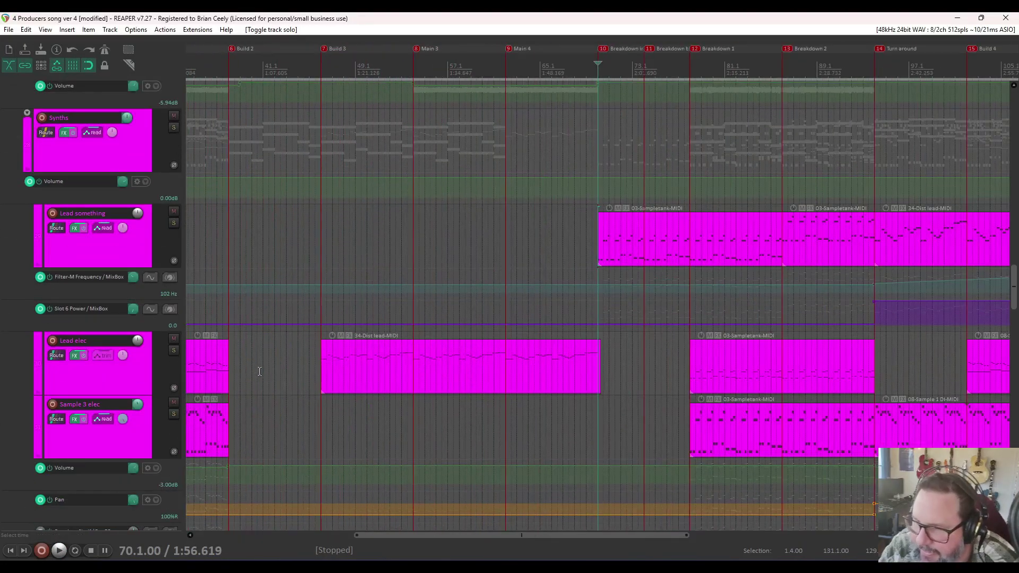
{"action": "key", "text": "Home"}
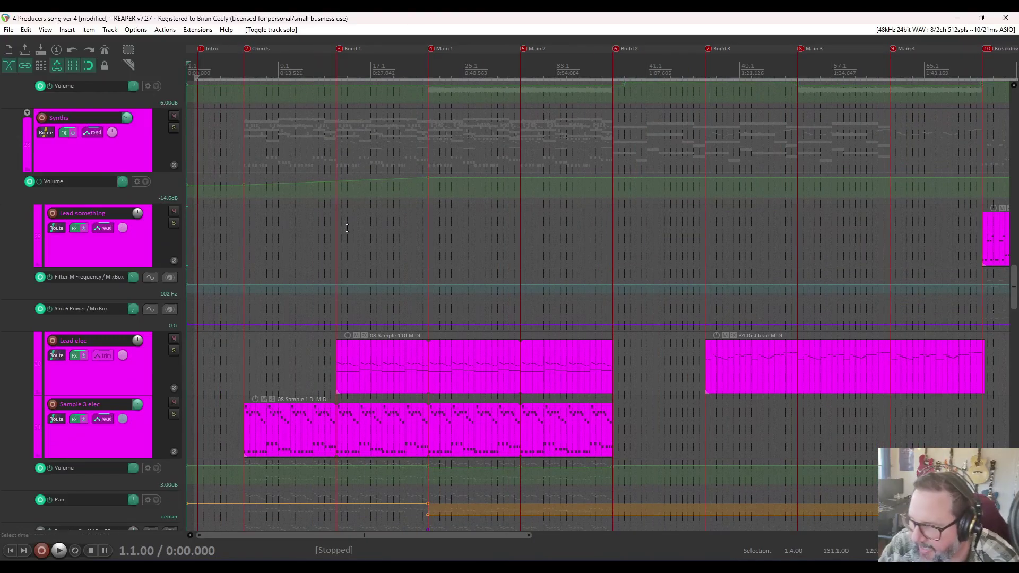
{"action": "scroll", "coordinate": [347, 228], "scroll_direction": "down", "scroll_amount": 3}
{"action": "scroll", "coordinate": [347, 228], "scroll_direction": "up", "scroll_amount": 3}
{"action": "scroll", "coordinate": [94, 342], "scroll_direction": "down", "scroll_amount": 4}
{"action": "key", "text": "3"}
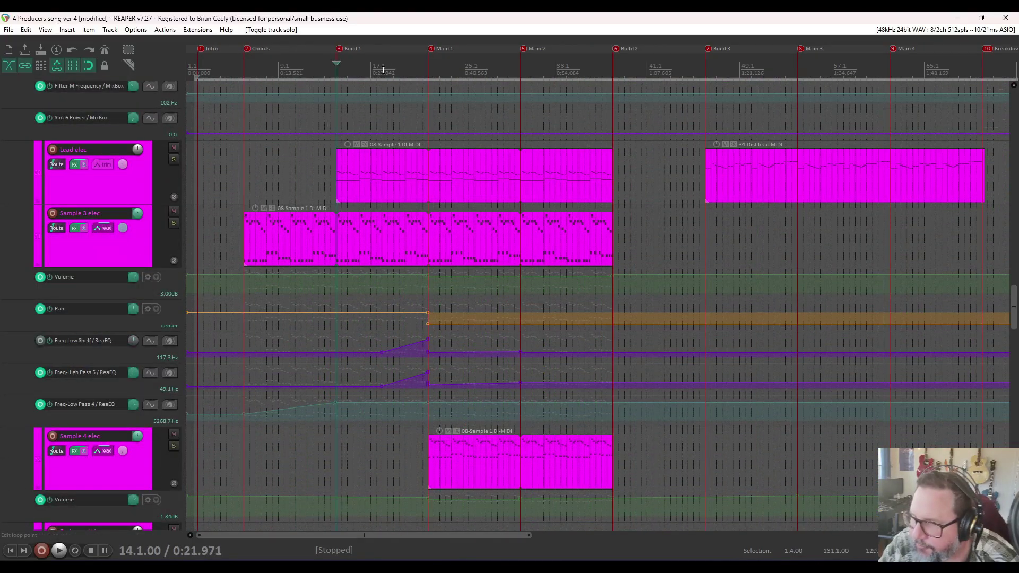
{"action": "left_click", "coordinate": [384, 72]}
{"action": "left_click", "coordinate": [173, 223]}
{"action": "key", "text": "space"}
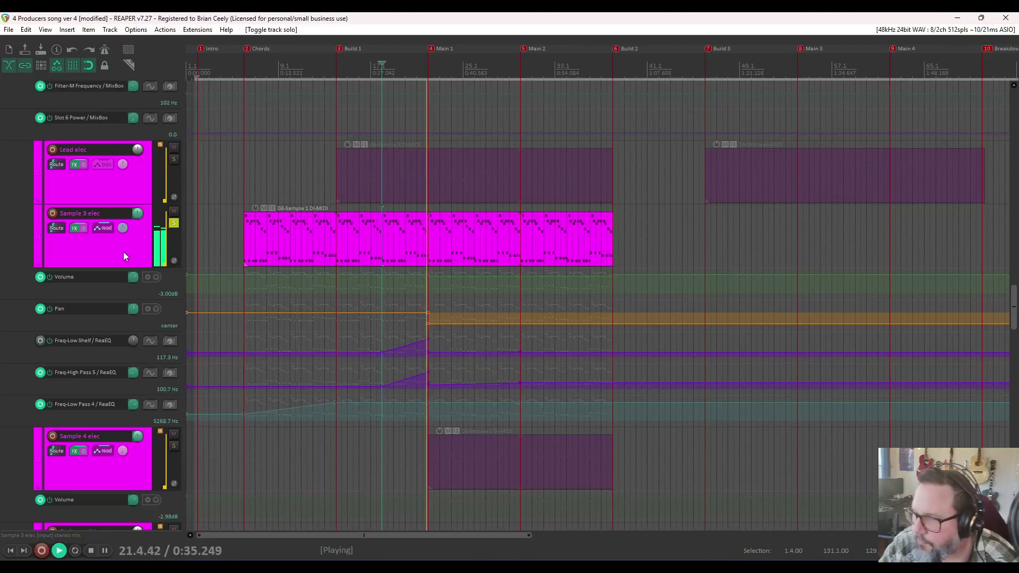
{"action": "key", "text": "space"}
- Replay Sample 3 elec from bar 18 and clear its solo to hear it within the full mix
{"action": "scroll", "coordinate": [123, 251], "scroll_direction": "up", "scroll_amount": 4}
{"action": "scroll", "coordinate": [122, 251], "scroll_direction": "up", "scroll_amount": 2}
{"action": "scroll", "coordinate": [100, 254], "scroll_direction": "down", "scroll_amount": 1}
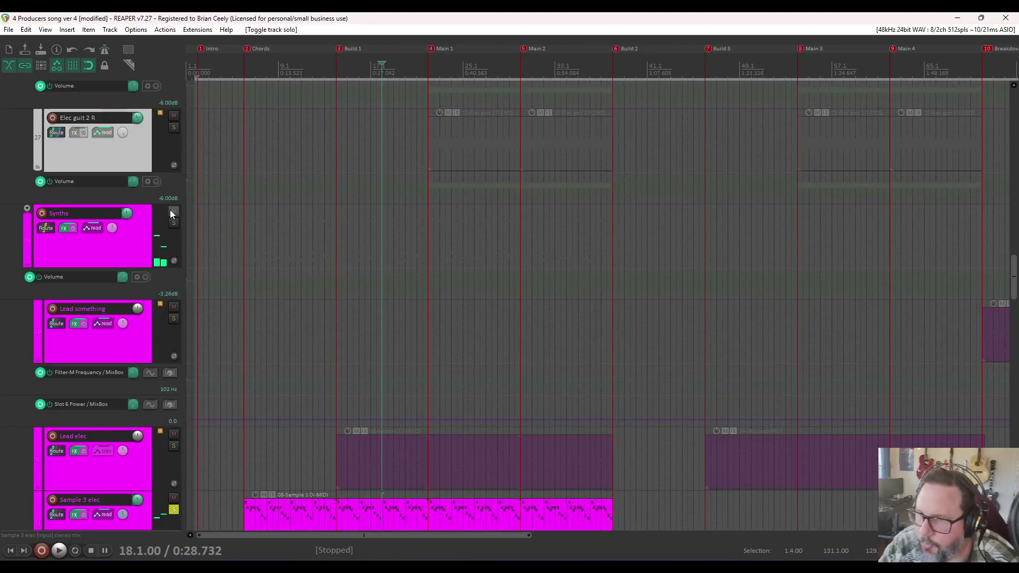
{"action": "left_click", "coordinate": [174, 223]}
{"action": "scroll", "coordinate": [127, 278], "scroll_direction": "down", "scroll_amount": 4}
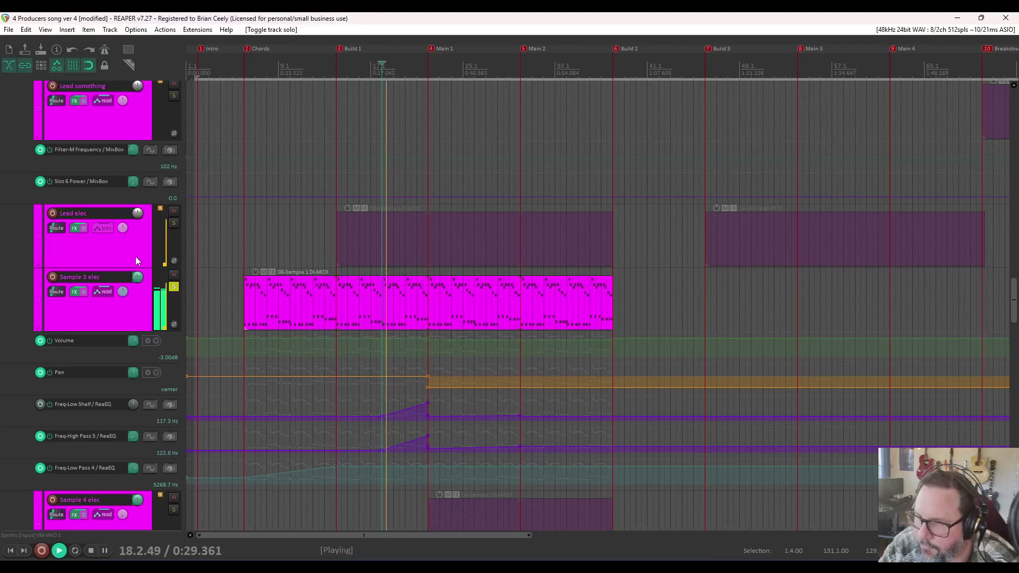
{"action": "scroll", "coordinate": [131, 260], "scroll_direction": "up", "scroll_amount": 1}
{"action": "left_click", "coordinate": [174, 319]}
{"action": "key", "text": "space"}
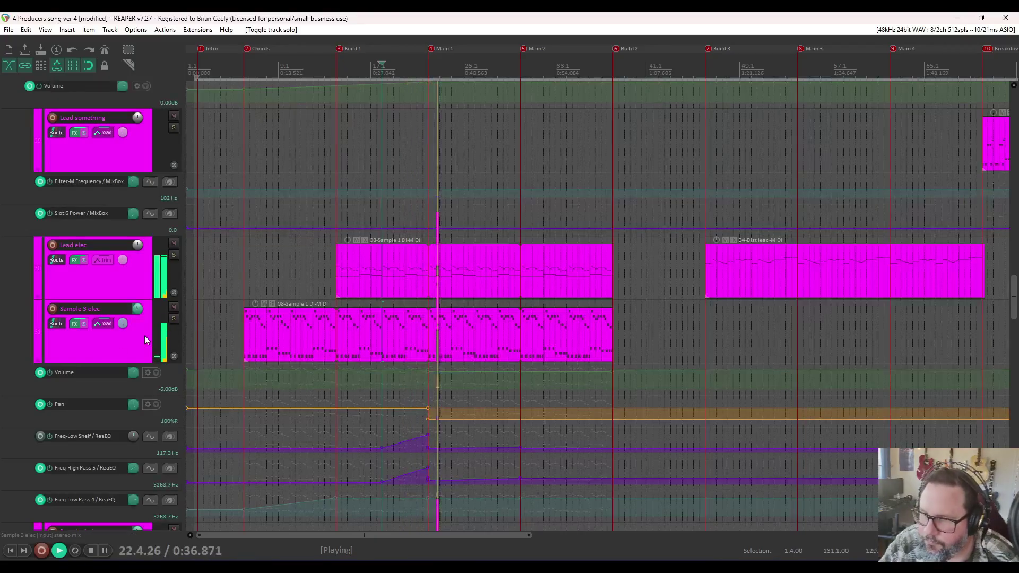
{"action": "scroll", "coordinate": [147, 252], "scroll_direction": "down", "scroll_amount": 3}
{"action": "key", "text": "space"}
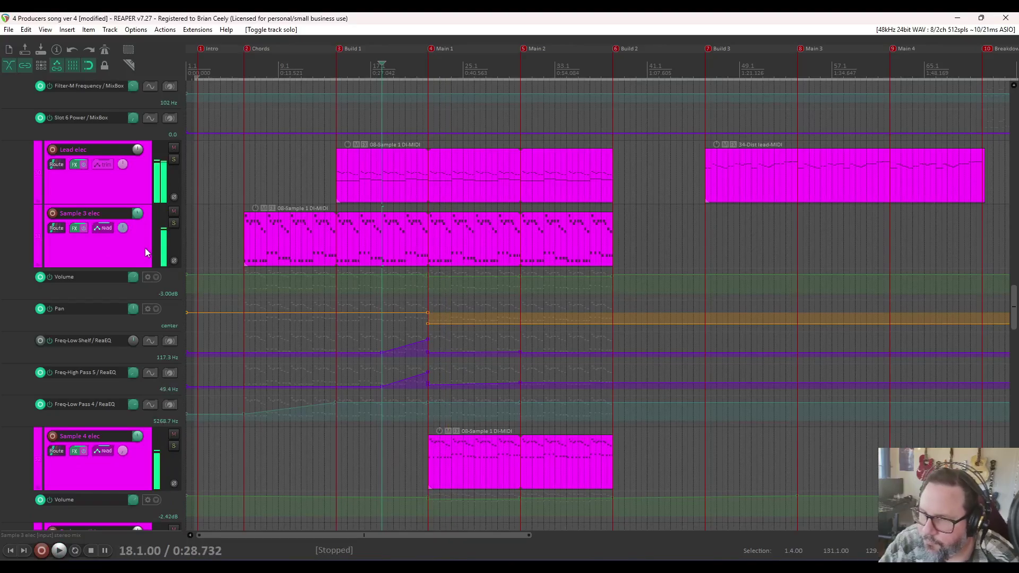
- Play the Sample 3 elec and Sample 4 elec tracks together in solo from Main 1 to hear their opposite panning
{"action": "scroll", "coordinate": [147, 252], "scroll_direction": "down", "scroll_amount": 1}
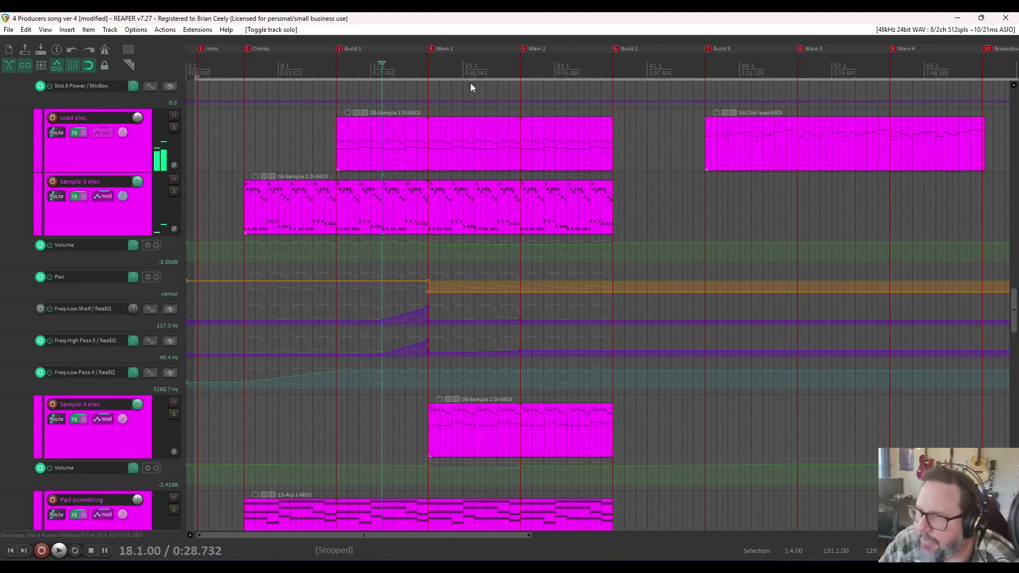
{"action": "key", "text": "]"}
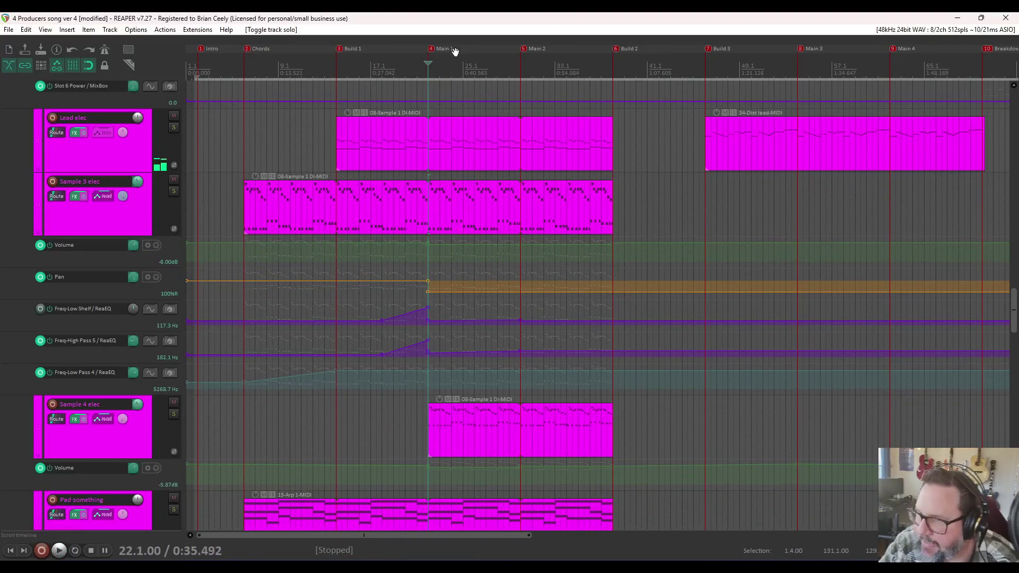
{"action": "left_click", "coordinate": [126, 214]}
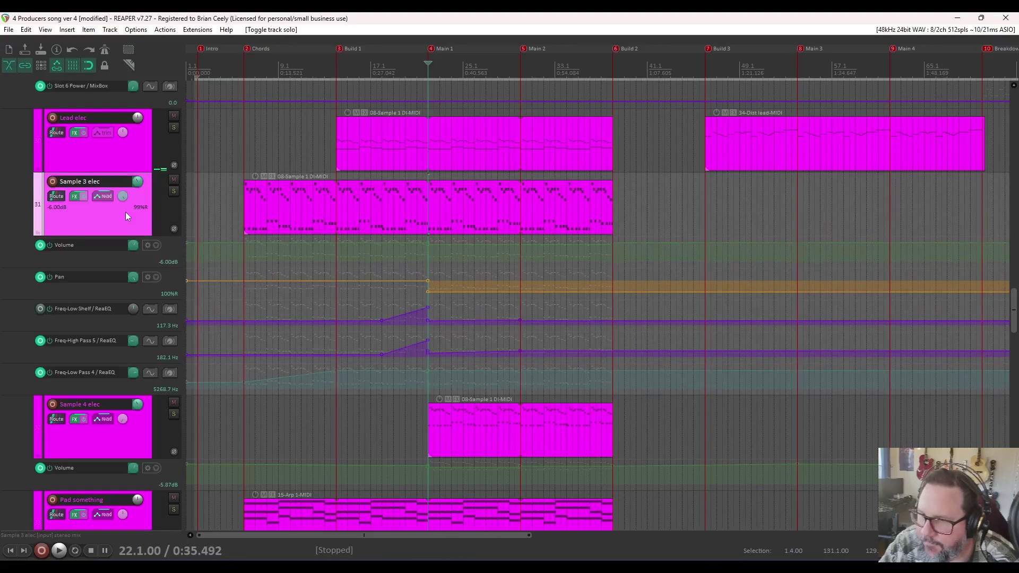
{"action": "left_click", "coordinate": [113, 442]}
{"action": "scroll", "coordinate": [131, 432], "scroll_direction": "down", "scroll_amount": 2}
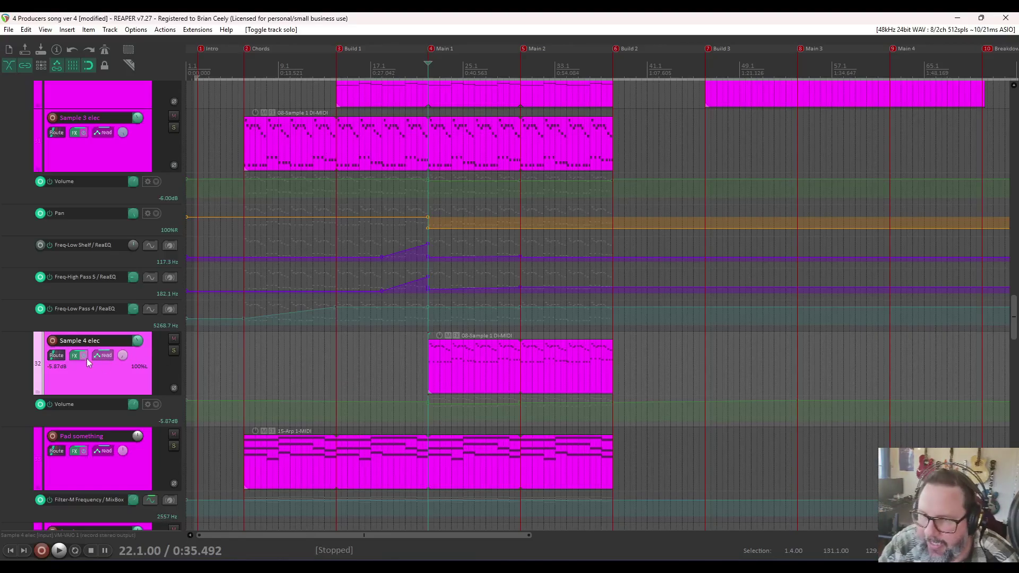
{"action": "left_click", "coordinate": [173, 127]}
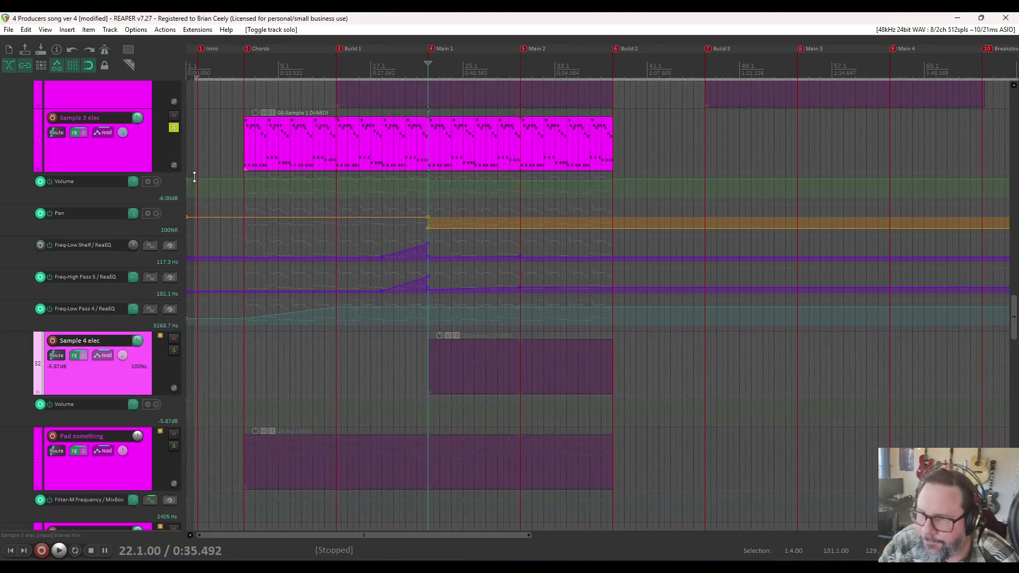
{"action": "left_click", "coordinate": [174, 351]}
{"action": "key", "text": "space"}
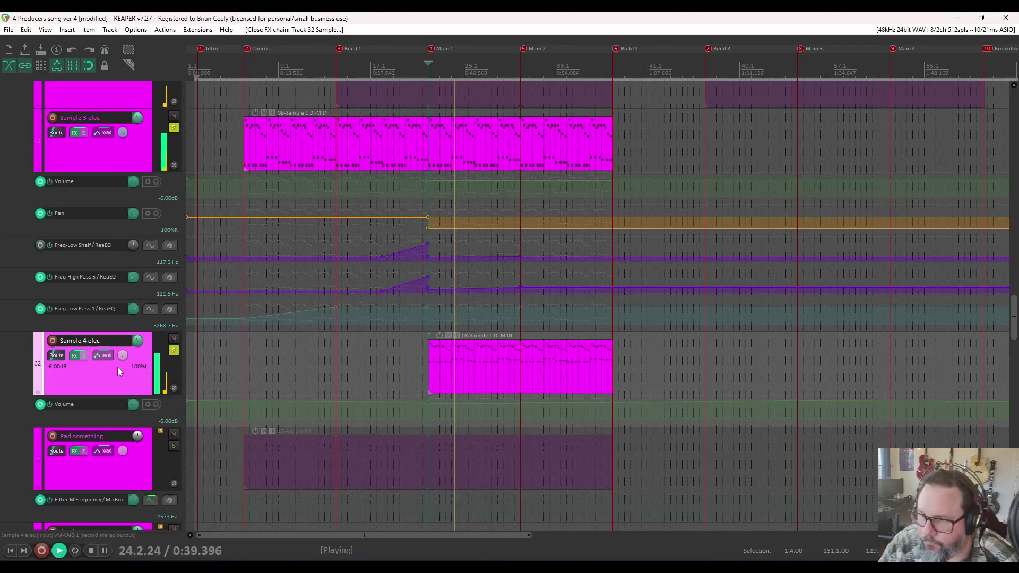
{"action": "scroll", "coordinate": [121, 376], "scroll_direction": "down", "scroll_amount": 3}
{"action": "scroll", "coordinate": [120, 385], "scroll_direction": "up", "scroll_amount": 7}
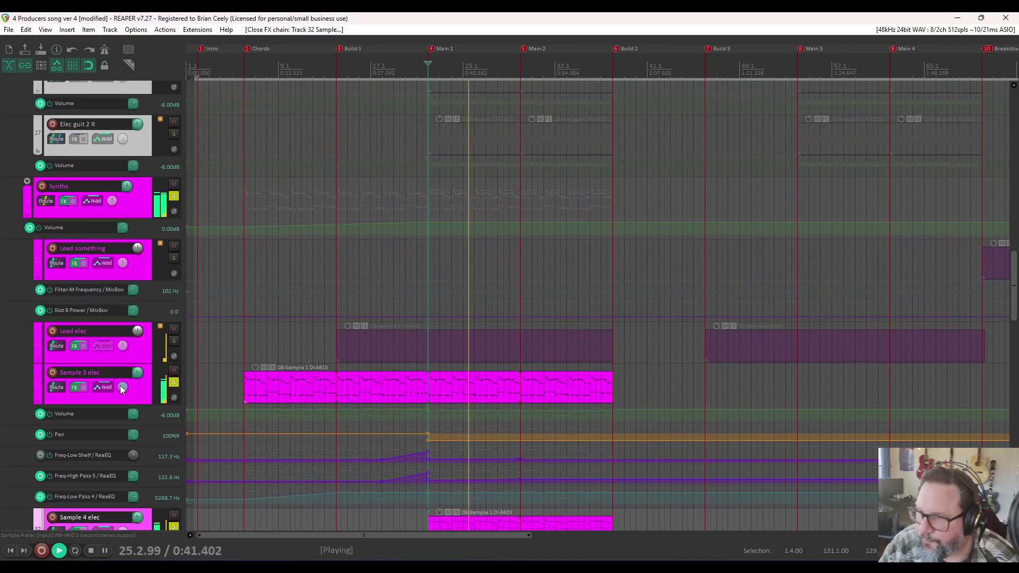
{"action": "key", "text": "space"}
- Clear the solos on Sample 3 elec and Sample 4 elec and listen to the whole Synths group from Main 1
{"action": "left_click", "coordinate": [174, 341]}
{"action": "left_click", "coordinate": [173, 486]}
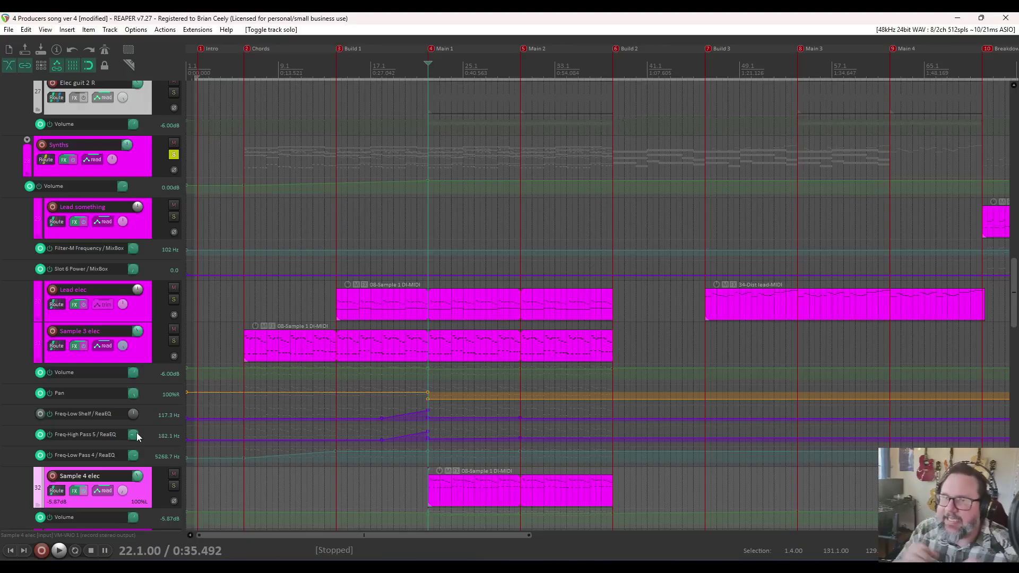
{"action": "key", "text": "space"}
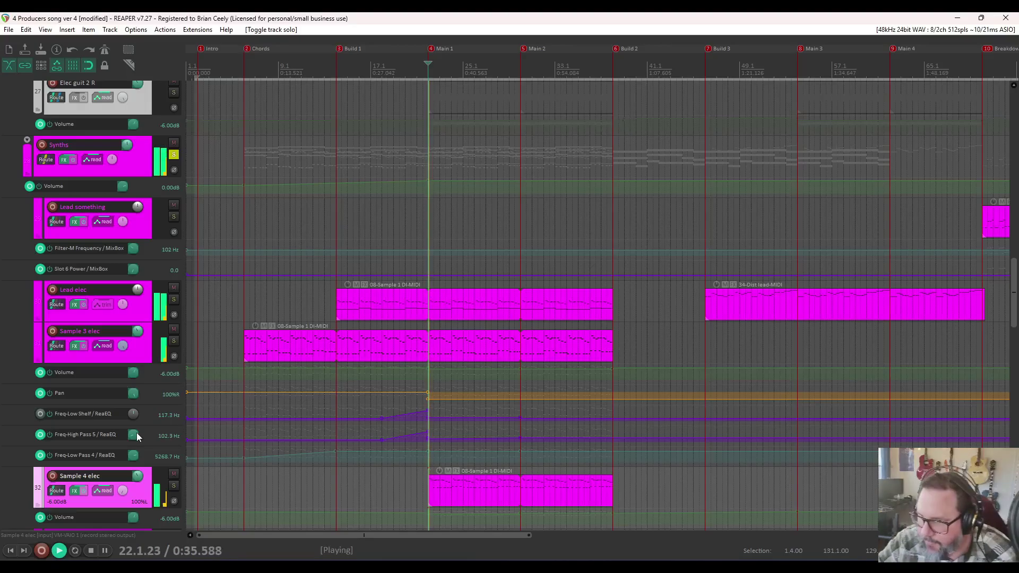
{"action": "scroll", "coordinate": [138, 303], "scroll_direction": "down", "scroll_amount": 2}
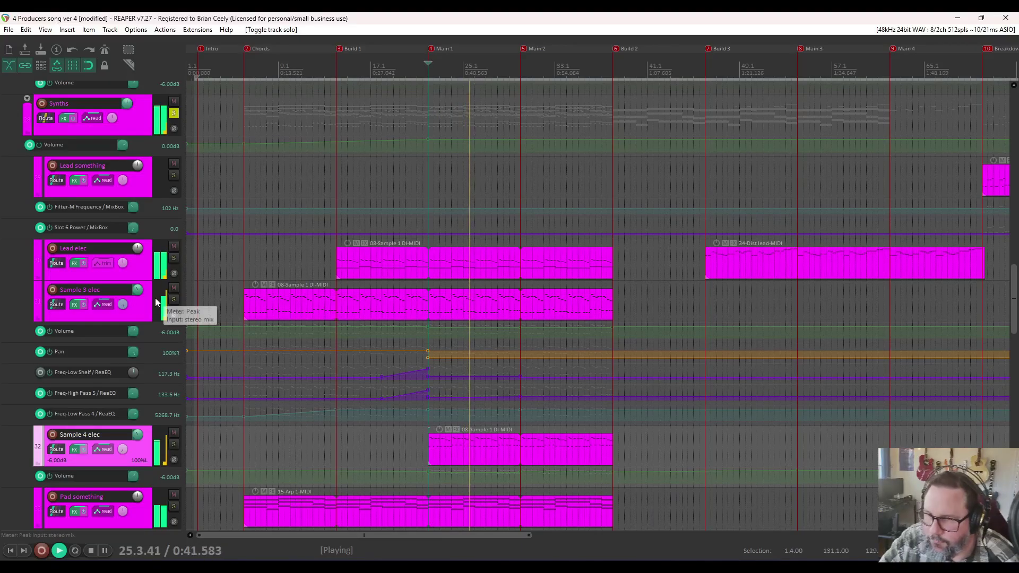
{"action": "key", "text": "space"}
- Play Pad something in solo from Main 1 with its MixBox and Pro-Q 3 effects bypassed to hear the raw sampler
{"action": "scroll", "coordinate": [170, 303], "scroll_direction": "down", "scroll_amount": 5}
{"action": "left_click", "coordinate": [173, 300]}
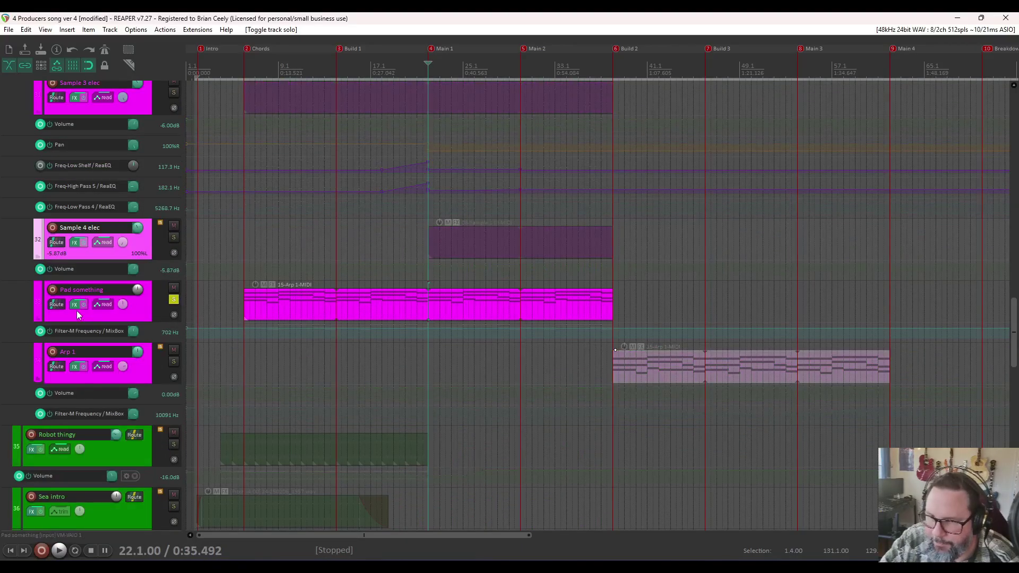
{"action": "left_click", "coordinate": [75, 305]}
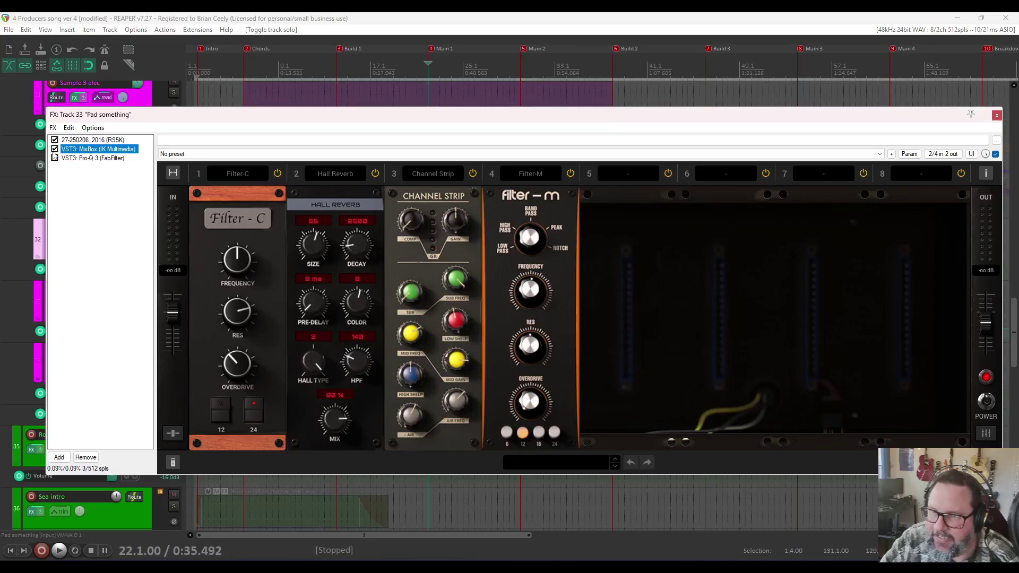
{"action": "left_click", "coordinate": [54, 158]}
{"action": "left_click", "coordinate": [54, 149]}
{"action": "key", "text": "space"}
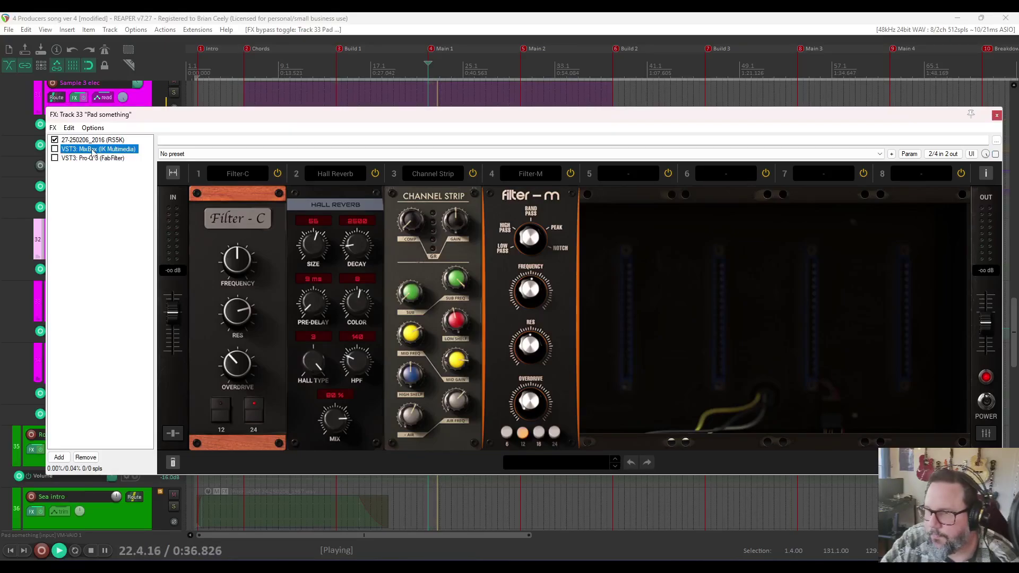
- Re-enable MixBox on Pad something, listen again from Main 1 and close its FX chain
{"action": "key", "text": "space"}
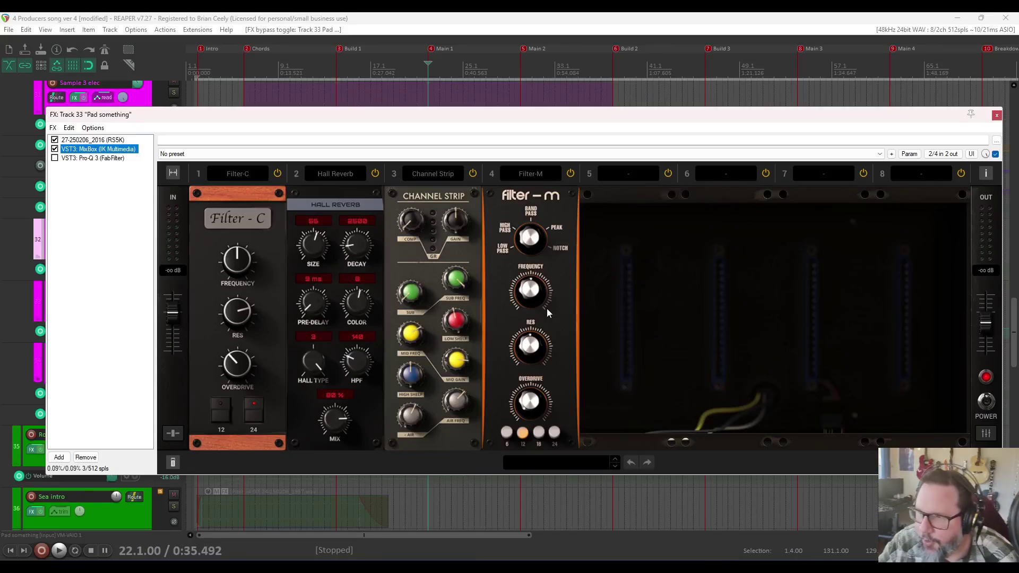
{"action": "key", "text": "space"}
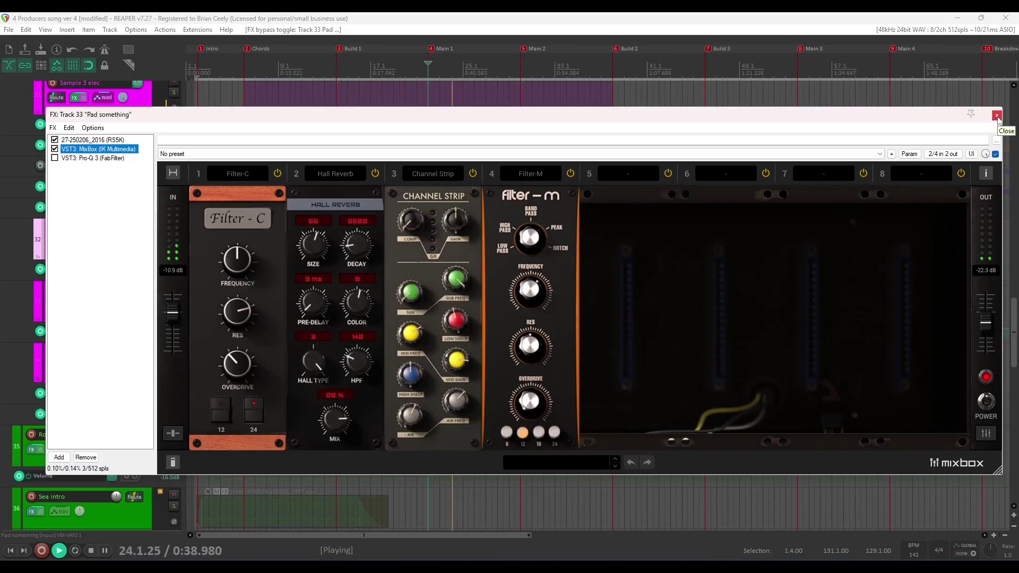
{"action": "left_click", "coordinate": [998, 116]}
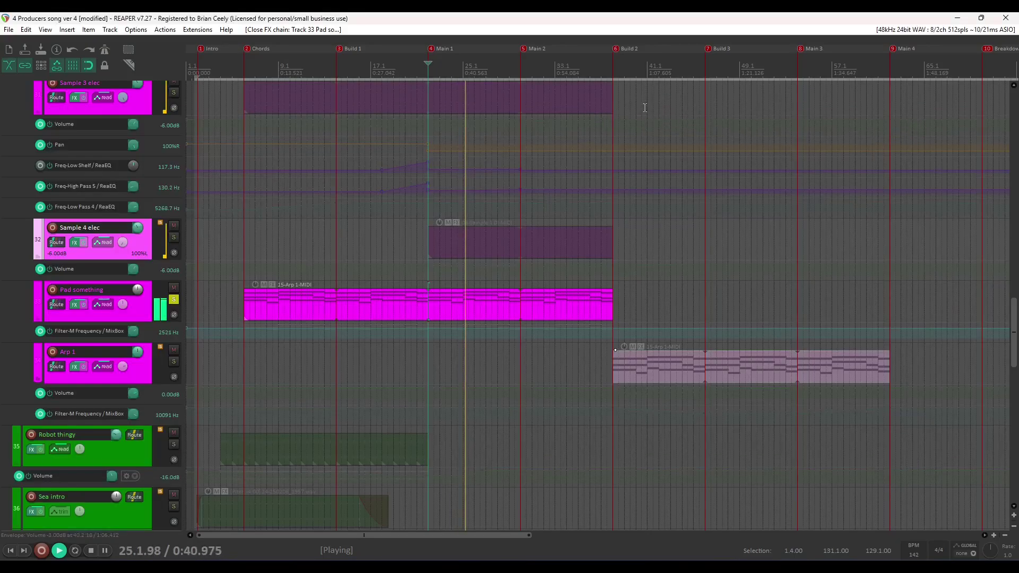
- Show Iris 2 in Arp 1's FX chain, bypass MixBox and play the track in solo from Build 2
{"action": "scroll", "coordinate": [645, 107], "scroll_direction": "down", "scroll_amount": 1}
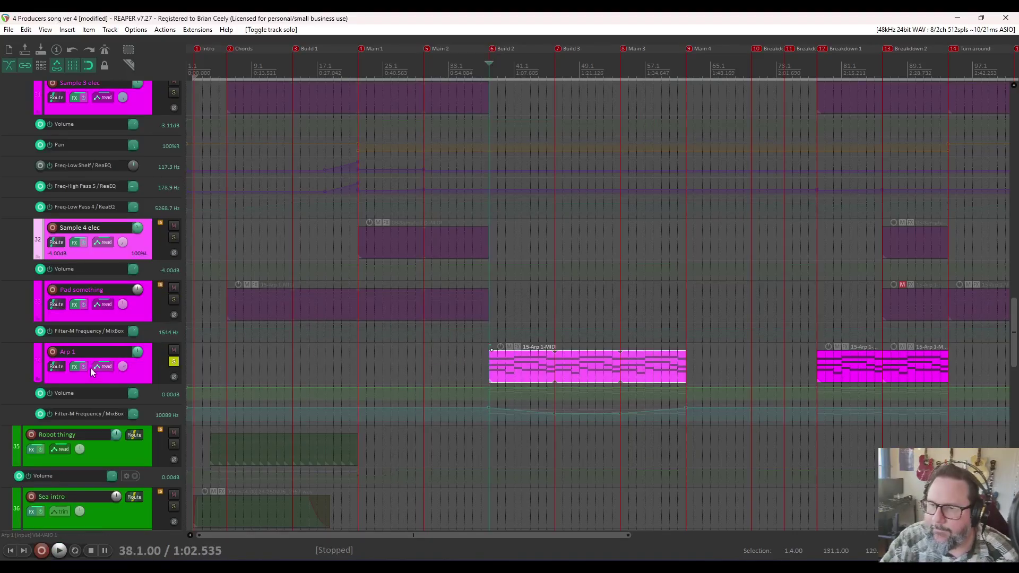
{"action": "left_click", "coordinate": [76, 367]}
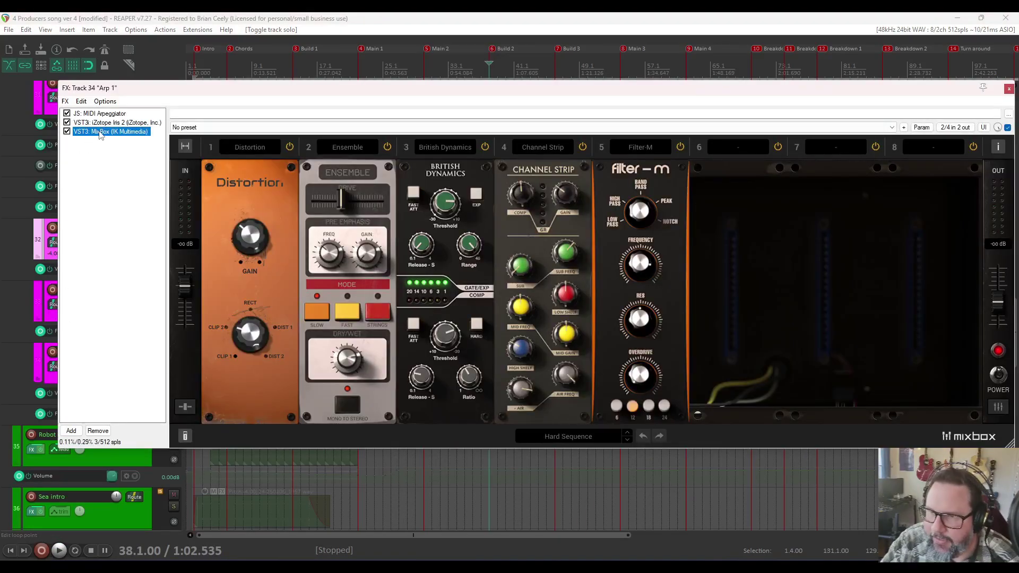
{"action": "left_click", "coordinate": [112, 123]}
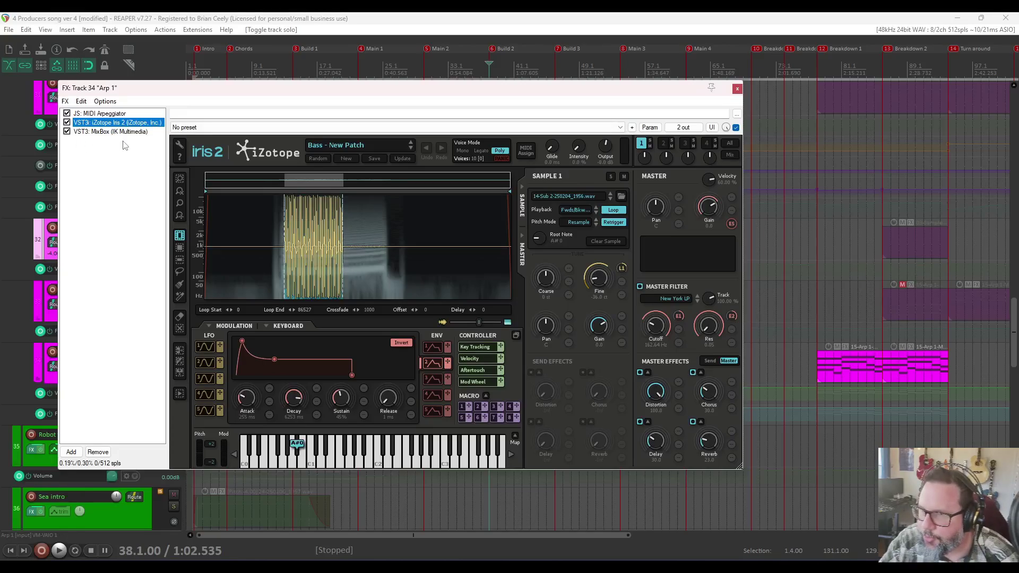
{"action": "left_click", "coordinate": [67, 132]}
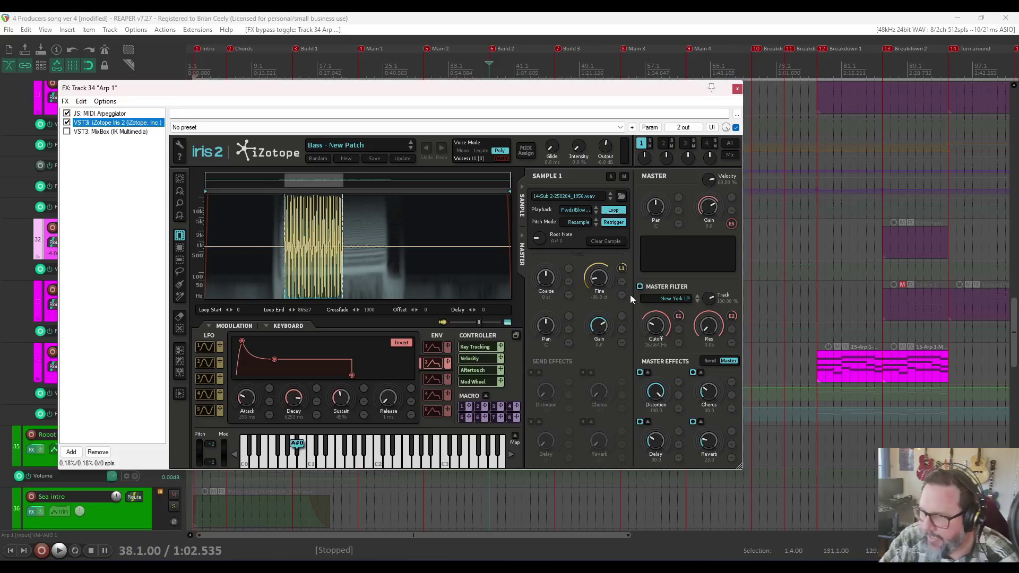
{"action": "key", "text": "space"}
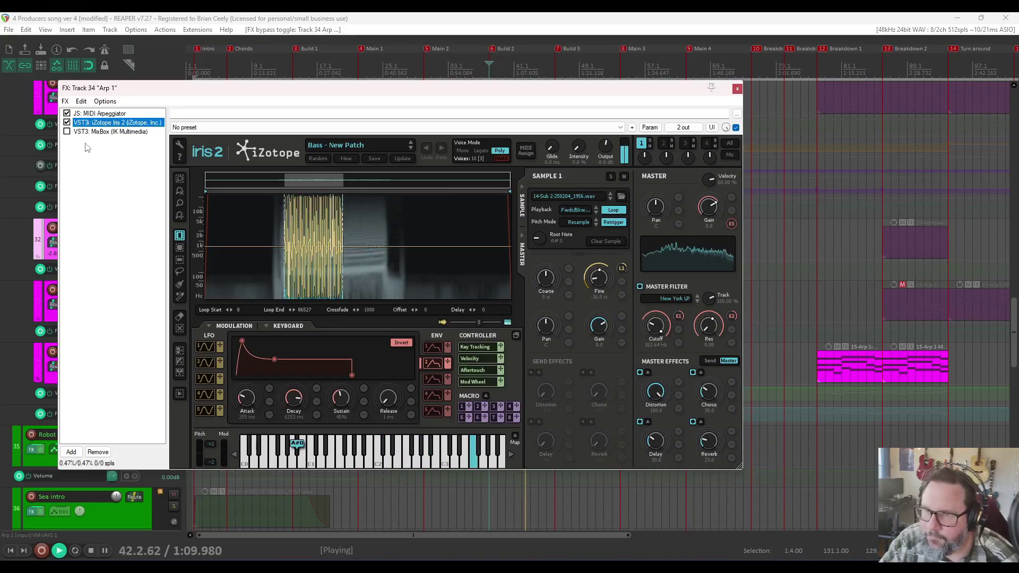
{"action": "key", "text": "space"}
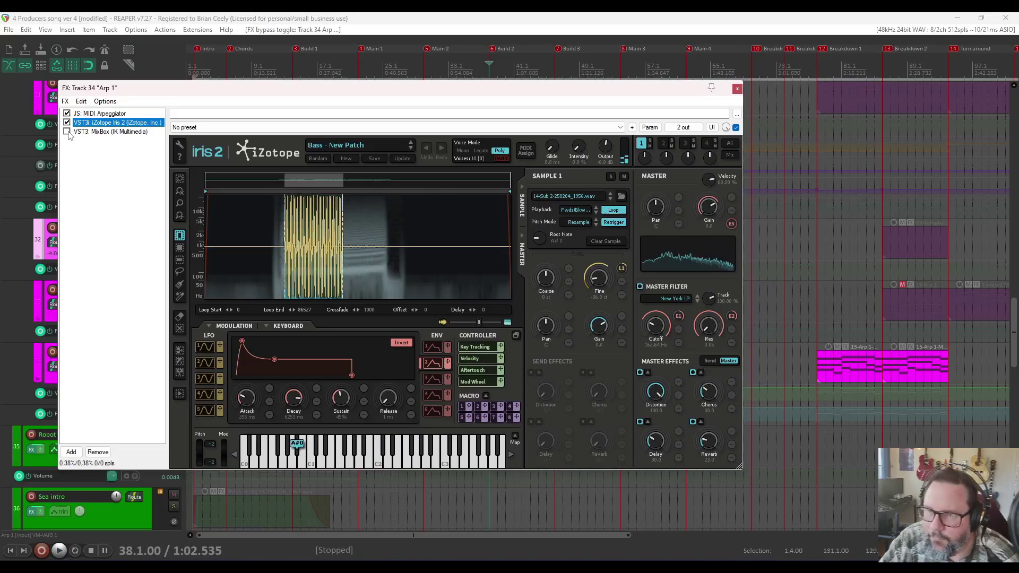
- Re-enable MixBox on Arp 1, display its modules and replay the track from Build 2
{"action": "left_click", "coordinate": [67, 131]}
{"action": "left_click", "coordinate": [89, 132]}
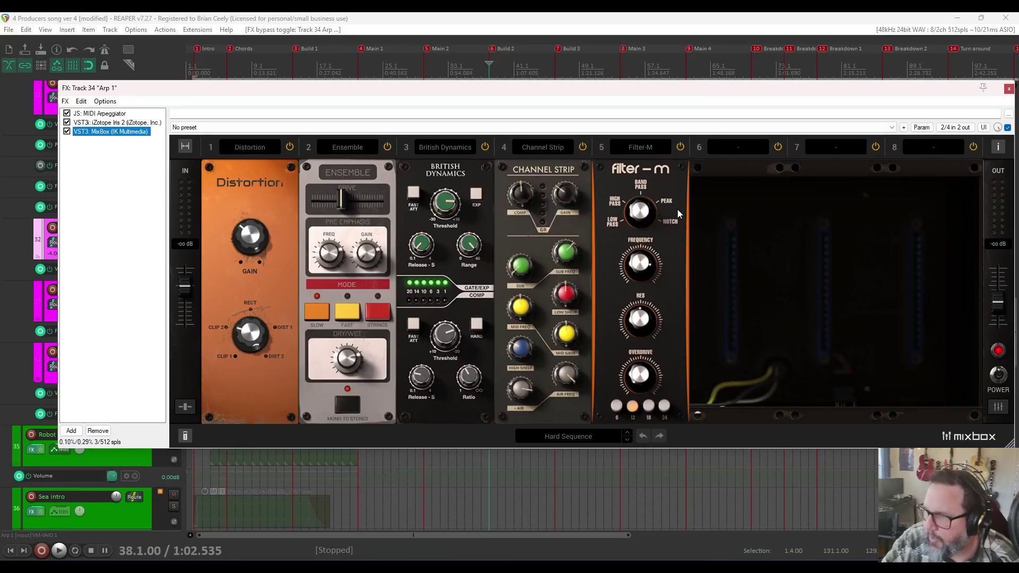
{"action": "key", "text": "space"}
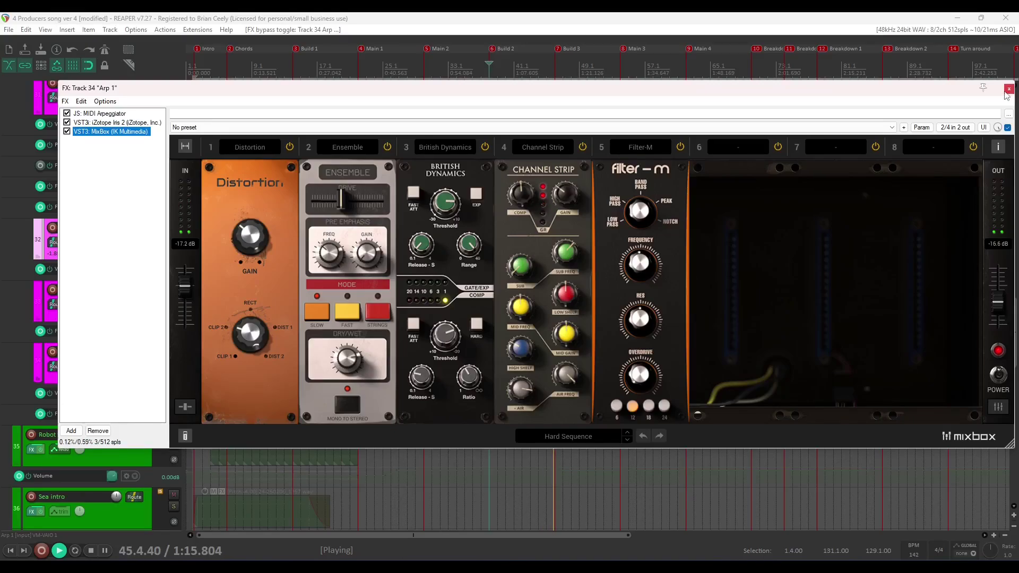
{"action": "key", "text": "space"}
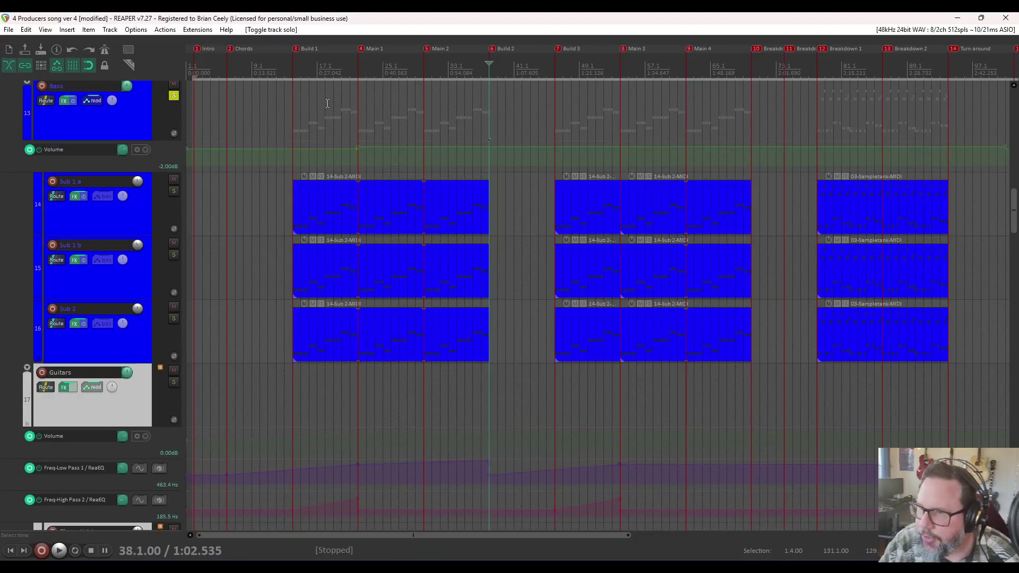
- Solo the Sub 1 a bass track, play it from Main 1 with its Iris 2 instrument shown, and close the FX chain
{"action": "left_click", "coordinate": [358, 65]}
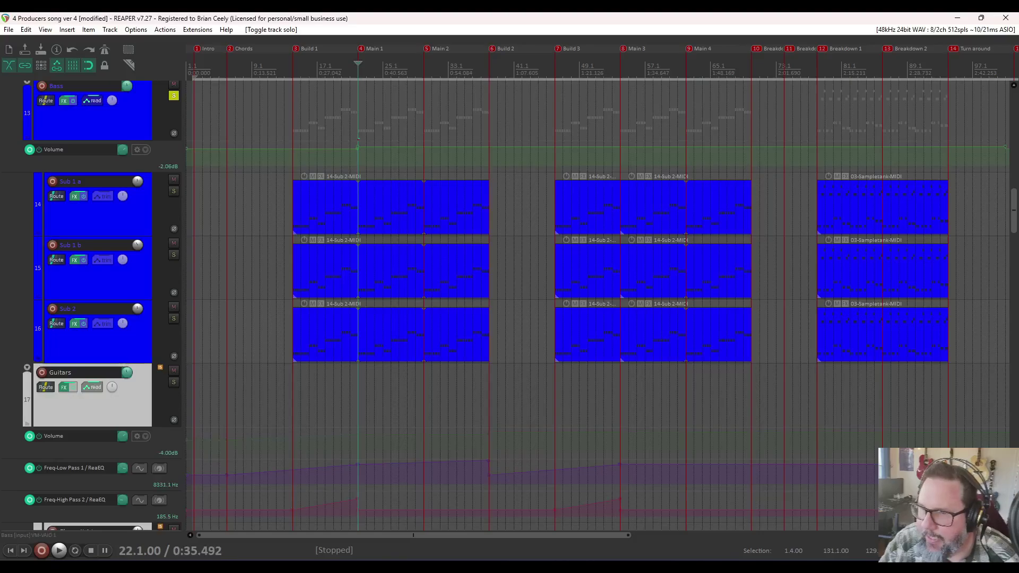
{"action": "scroll", "coordinate": [451, 295], "scroll_direction": "up", "scroll_amount": 3}
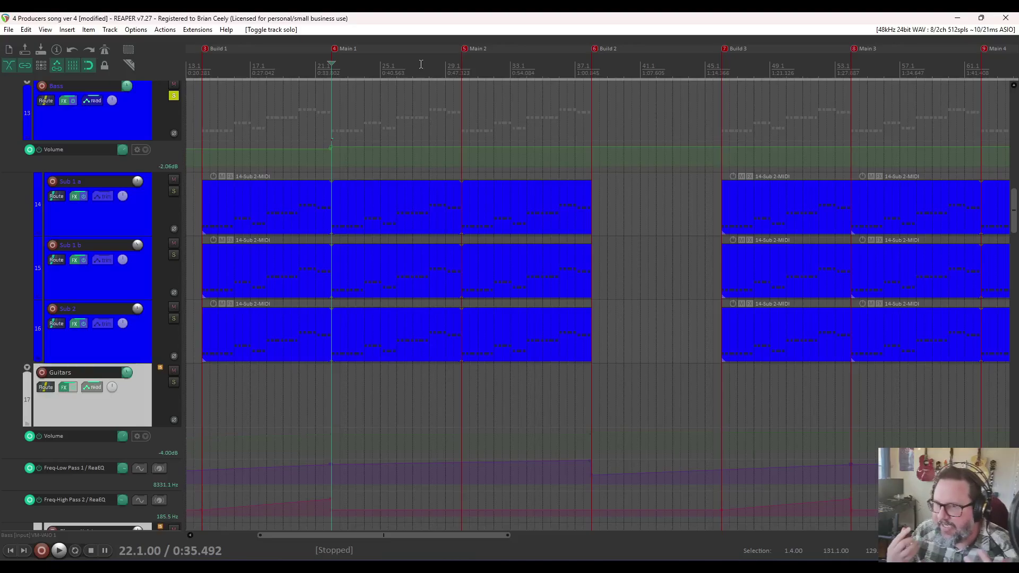
{"action": "left_click", "coordinate": [174, 191]}
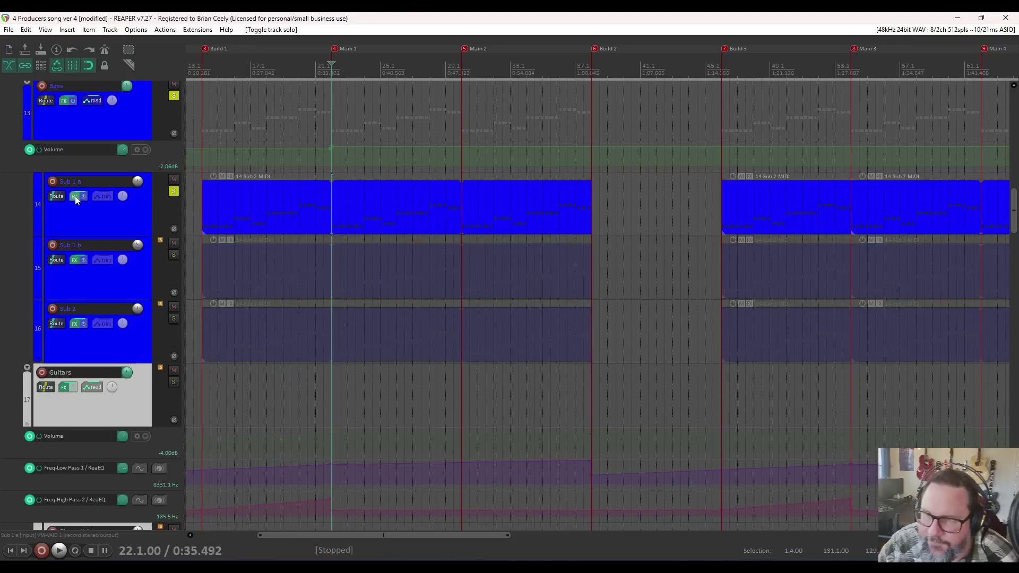
{"action": "key", "text": "shift+f"}
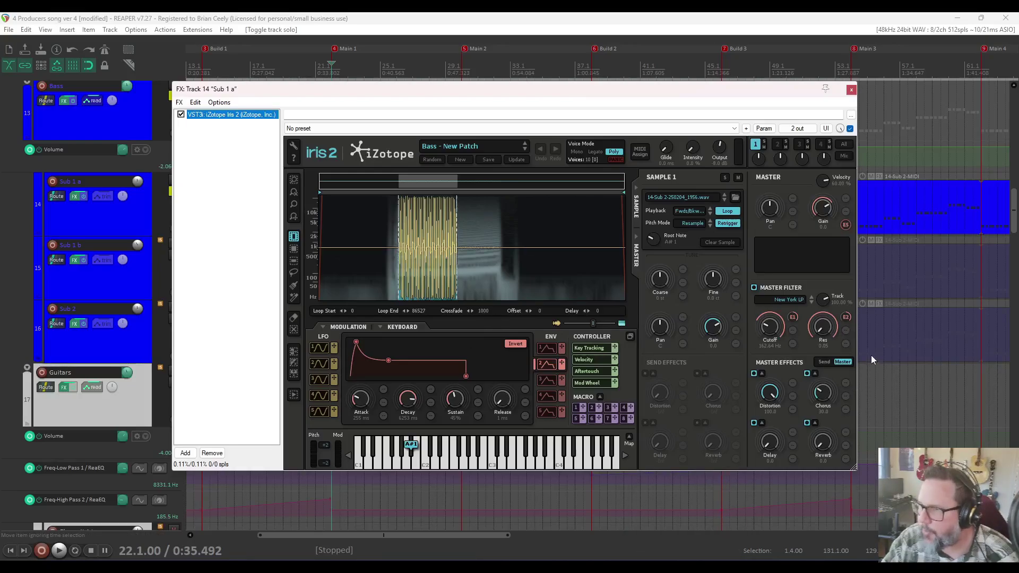
{"action": "left_click_drag", "start_coordinate": [498, 97], "coordinate": [477, 90]}
{"action": "key", "text": "space"}
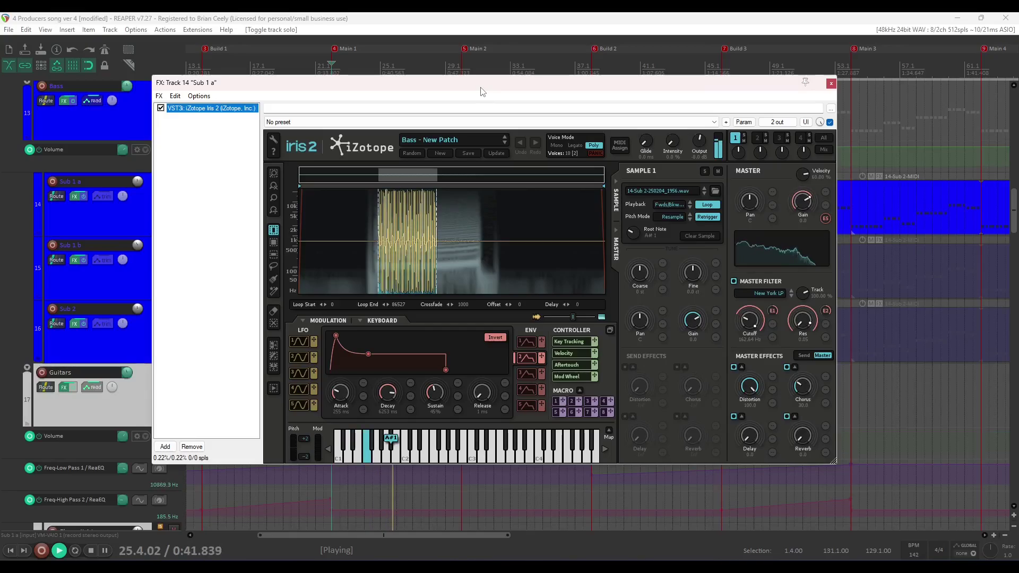
{"action": "key", "text": "space"}
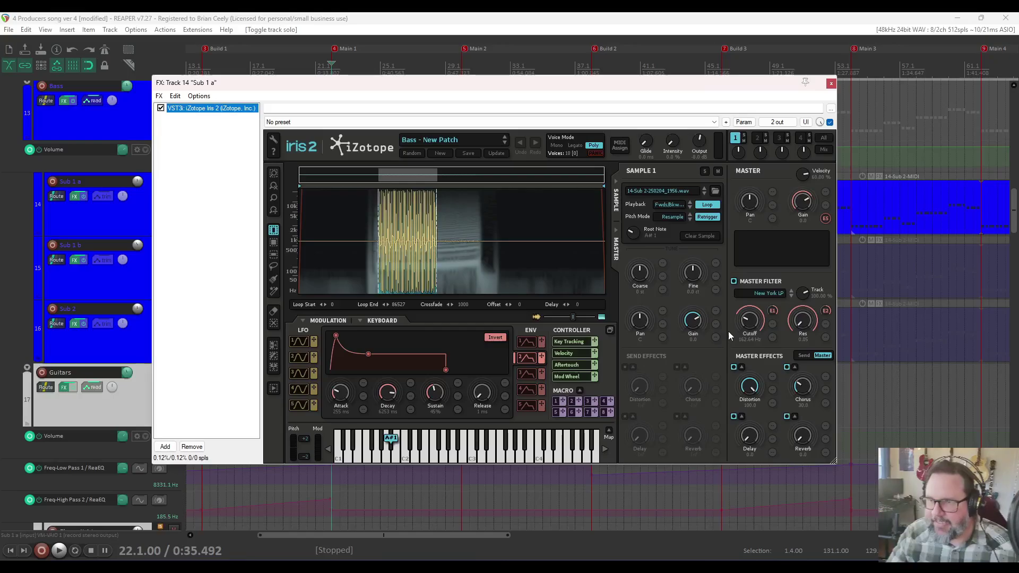
{"action": "key", "text": "Escape"}
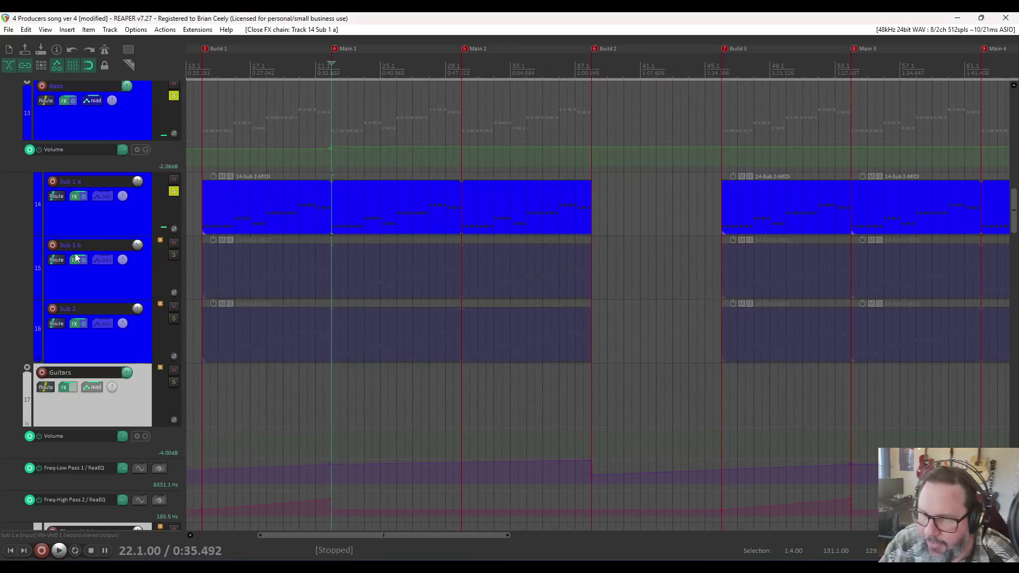
- Solo Sub 1 b instead of Sub 1 a and show its FX chain with MixBox and Bass Manager/Booster bypassed
{"action": "left_click", "coordinate": [174, 255]}
{"action": "left_click", "coordinate": [174, 191]}
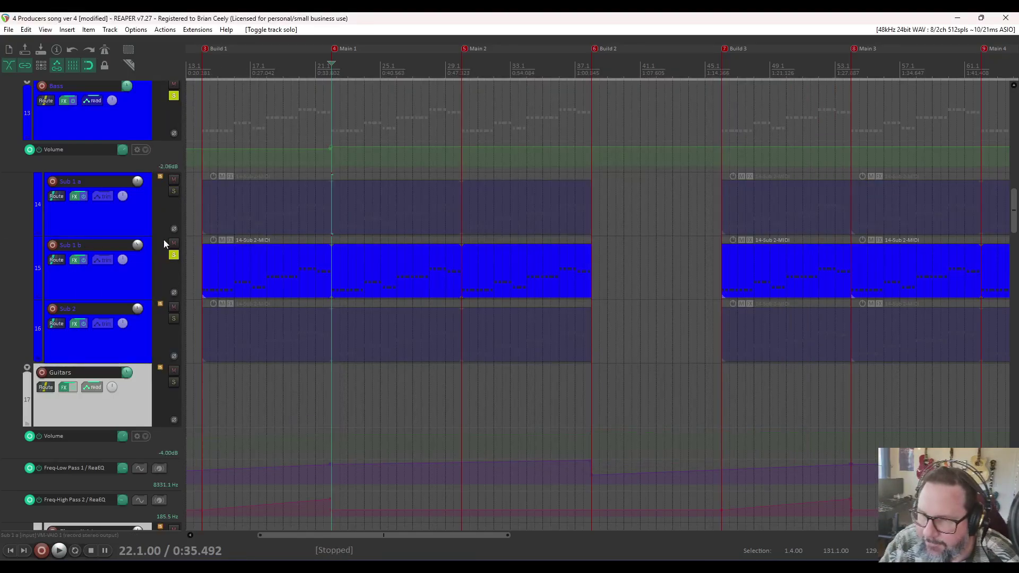
{"action": "left_click", "coordinate": [74, 260]}
{"action": "left_click", "coordinate": [69, 101]}
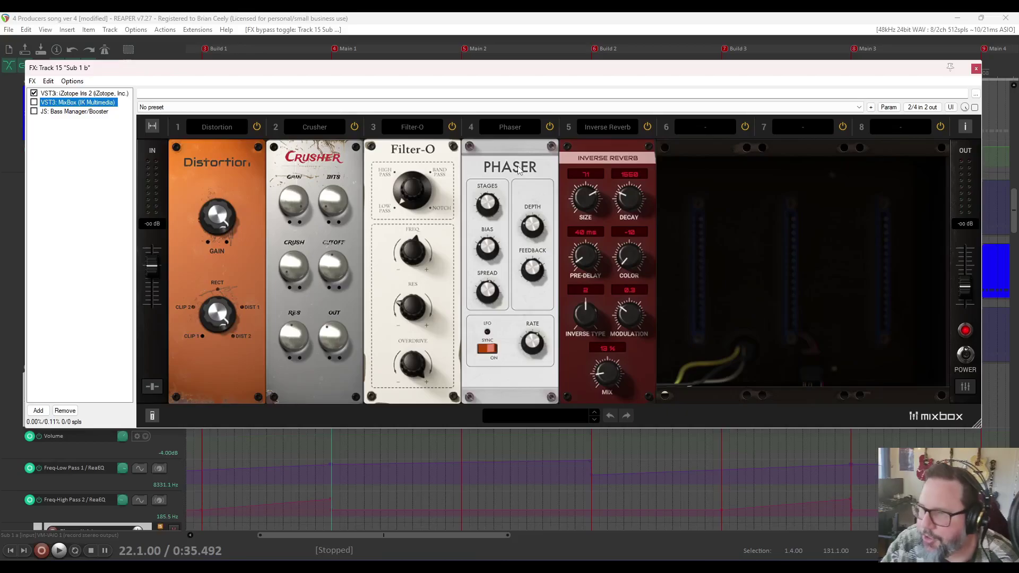
- Play Sub 1 b from Main 1 while re-enabling MixBox and Bass Manager/Booster, replay it and close its FX chain
{"action": "key", "text": "space"}
{"action": "left_click", "coordinate": [34, 102]}
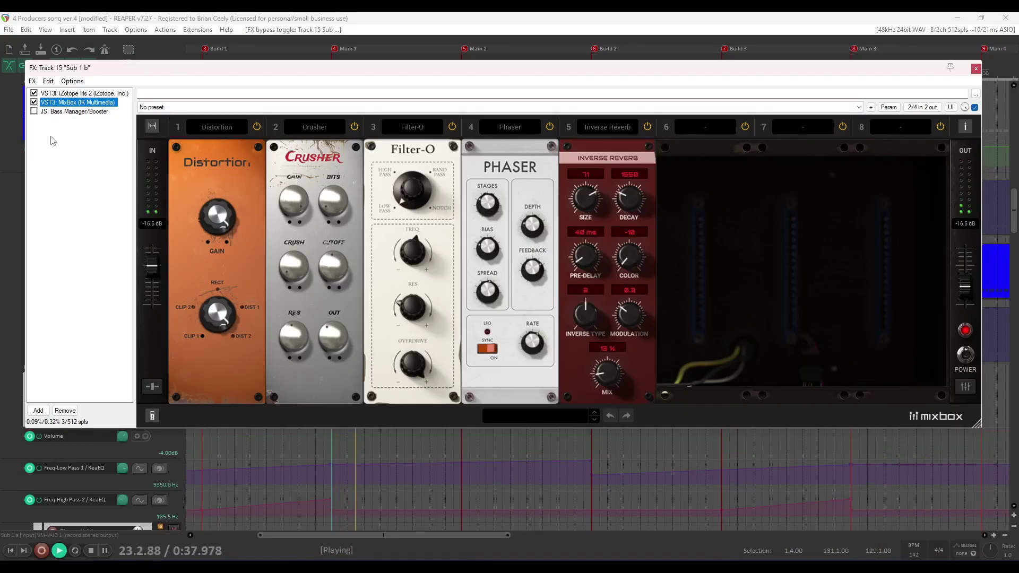
{"action": "left_click", "coordinate": [74, 111]}
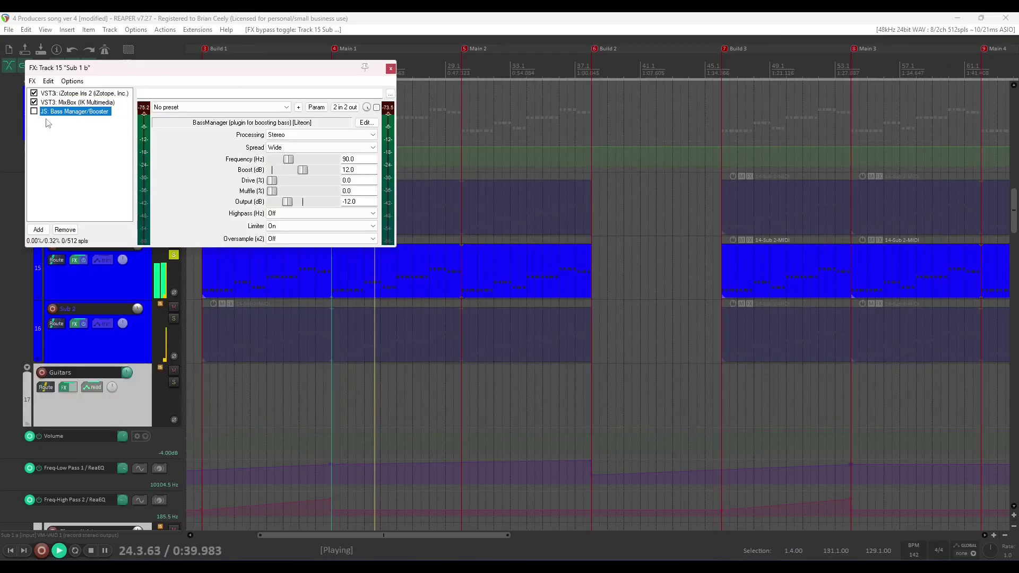
{"action": "key", "text": "space"}
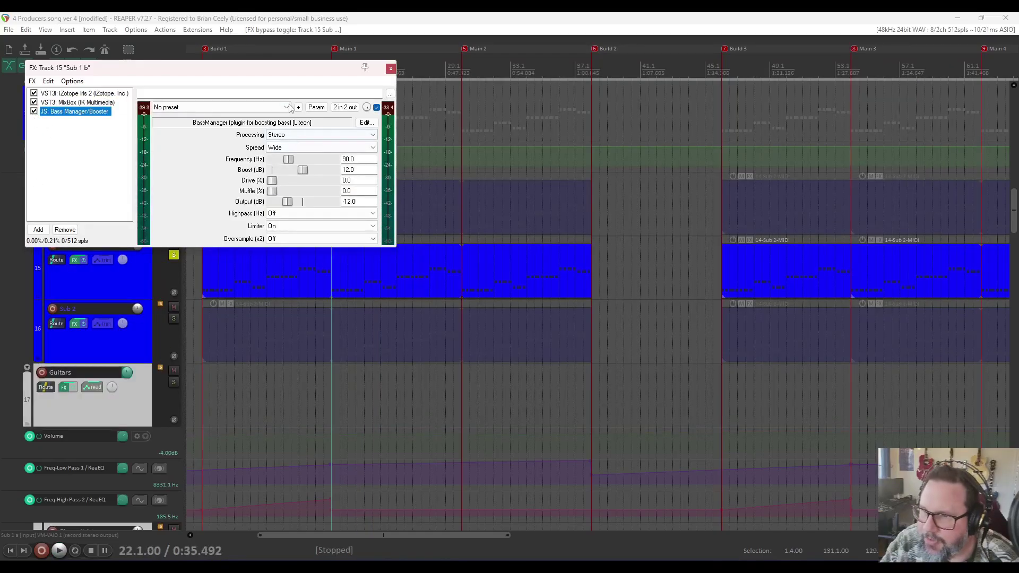
{"action": "key", "text": "space"}
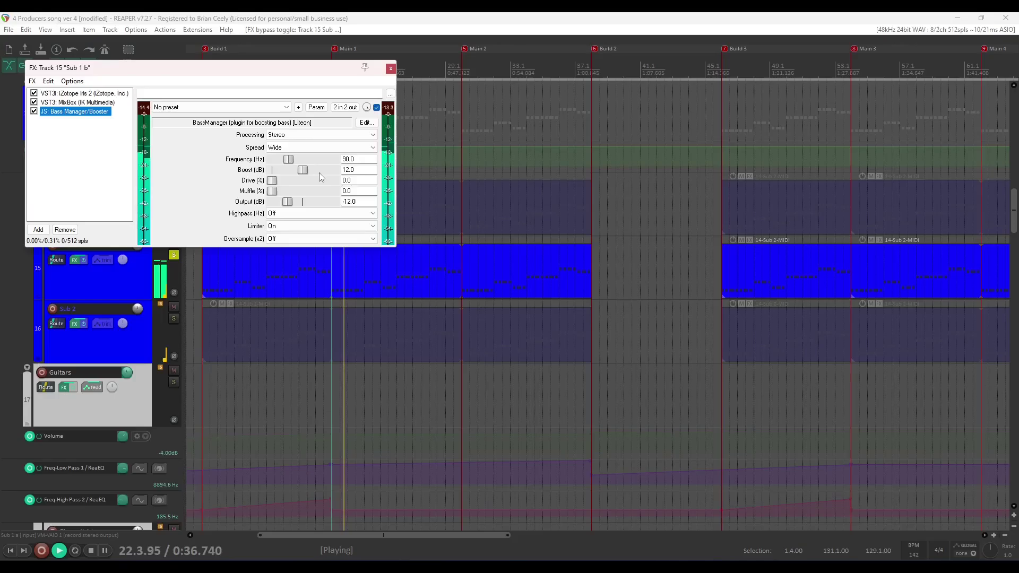
{"action": "left_click", "coordinate": [390, 69]}
{"action": "key", "text": "space"}
- Solo Sub 2 instead of Sub 1 b, bypass Bass Manager/Booster in its FX chain and play it from Main 1
{"action": "left_click", "coordinate": [174, 318]}
{"action": "left_click", "coordinate": [174, 255]}
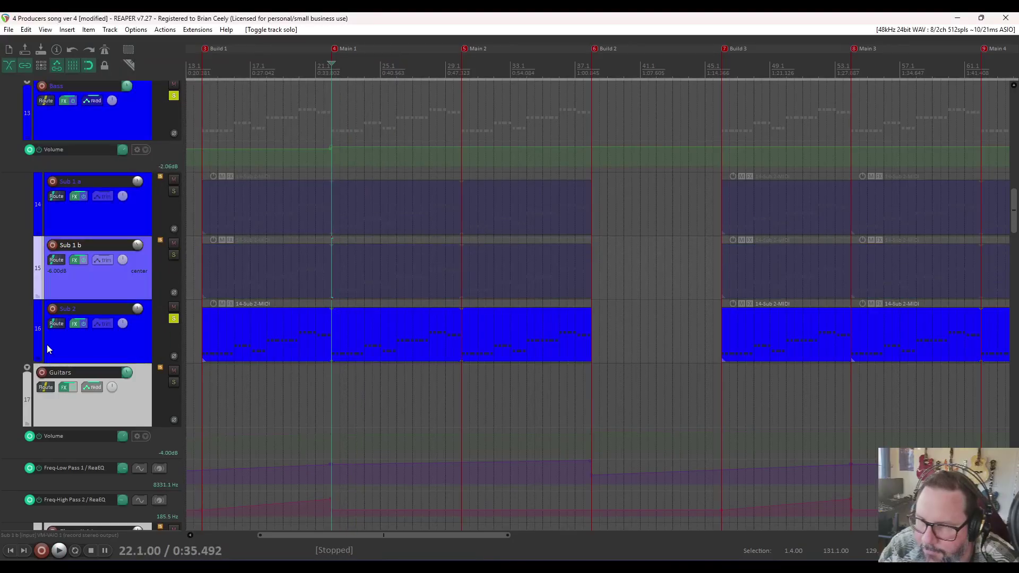
{"action": "left_click", "coordinate": [75, 324]}
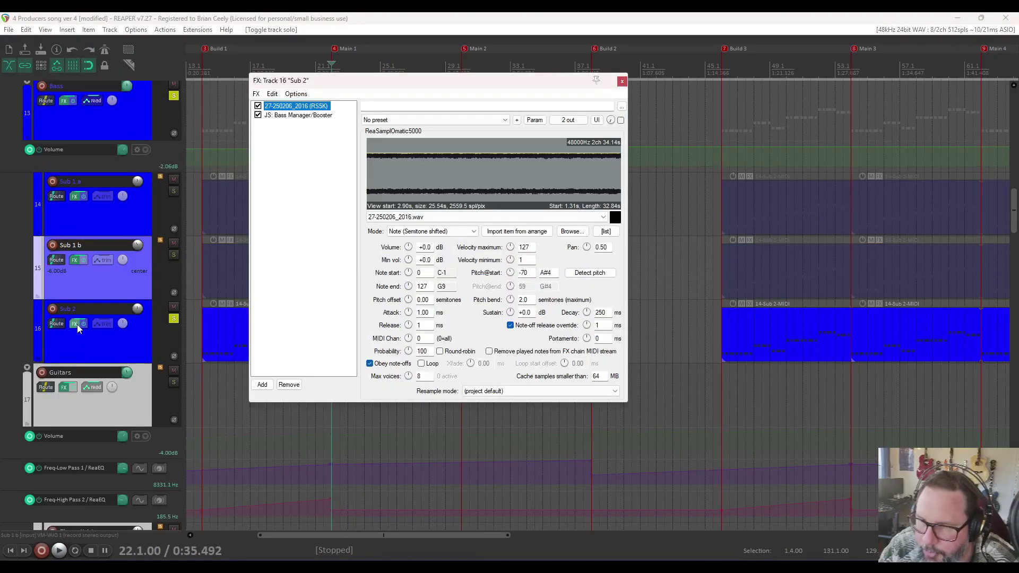
{"action": "left_click", "coordinate": [258, 115]}
{"action": "key", "text": "space"}
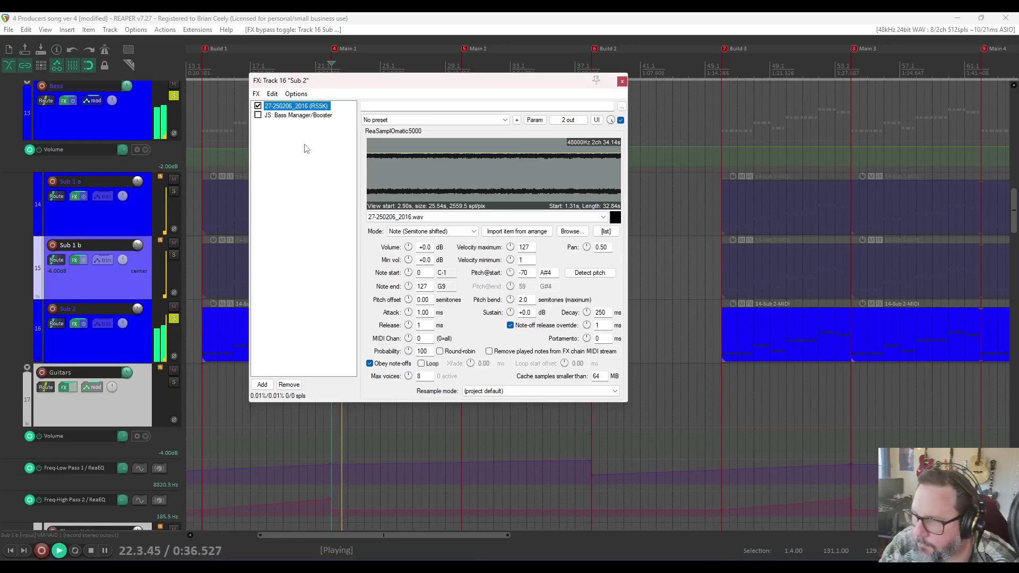
{"action": "key", "text": "space"}
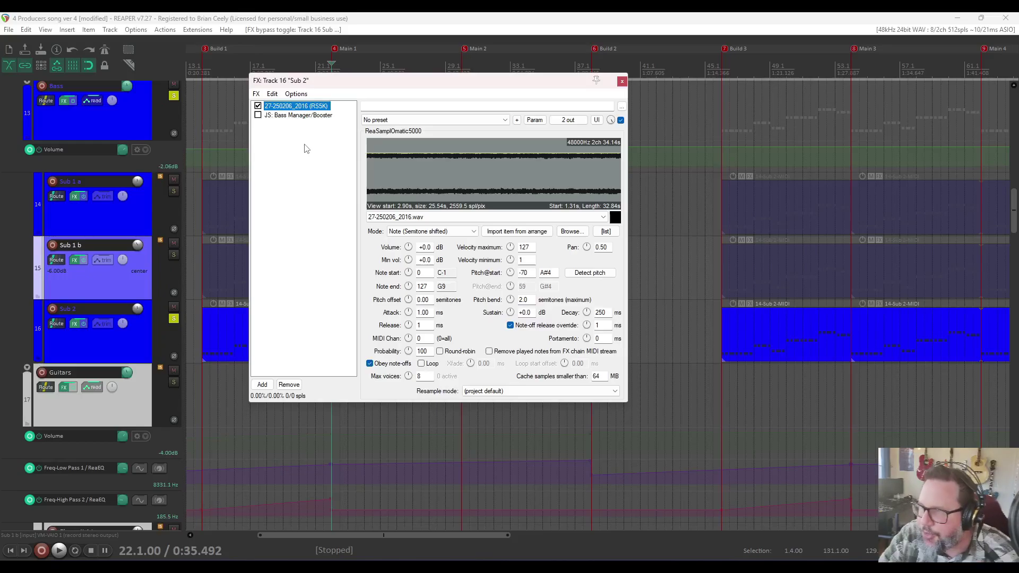
- Show and re-enable Bass Manager/Booster on Sub 2, replay the track and close its FX chain
{"action": "left_click", "coordinate": [267, 117]}
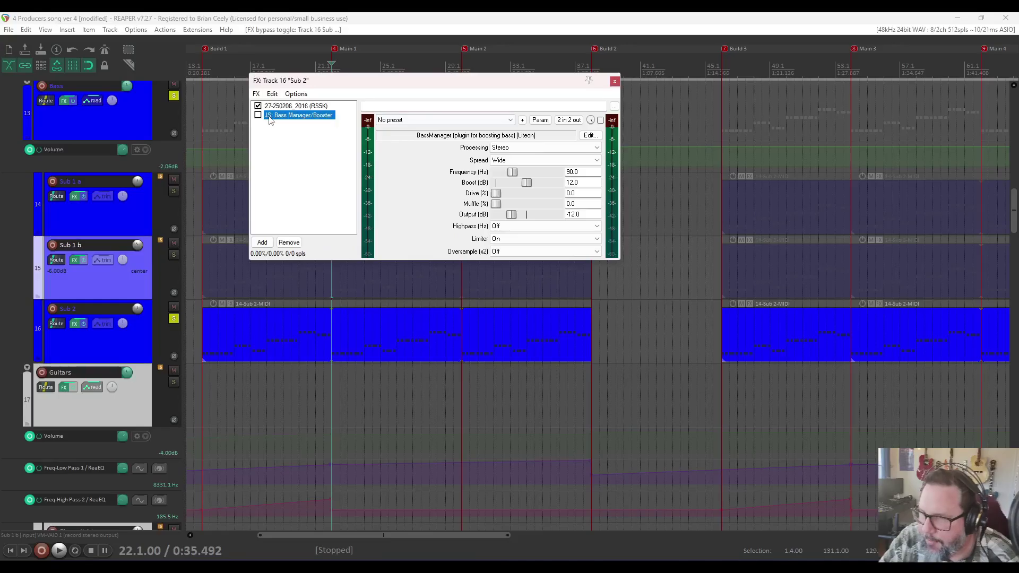
{"action": "left_click", "coordinate": [258, 115]}
{"action": "key", "text": "space"}
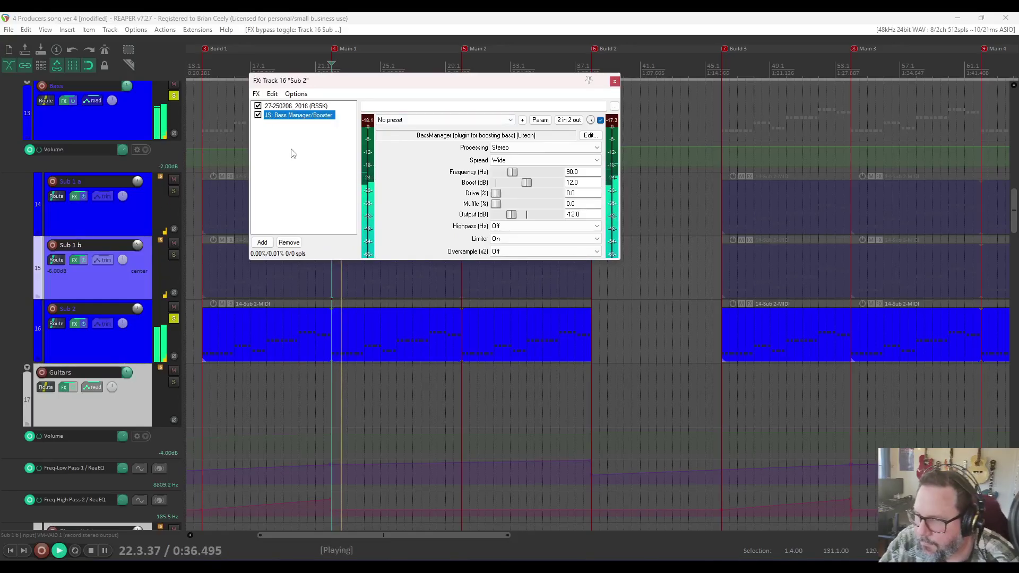
{"action": "key", "text": "space"}
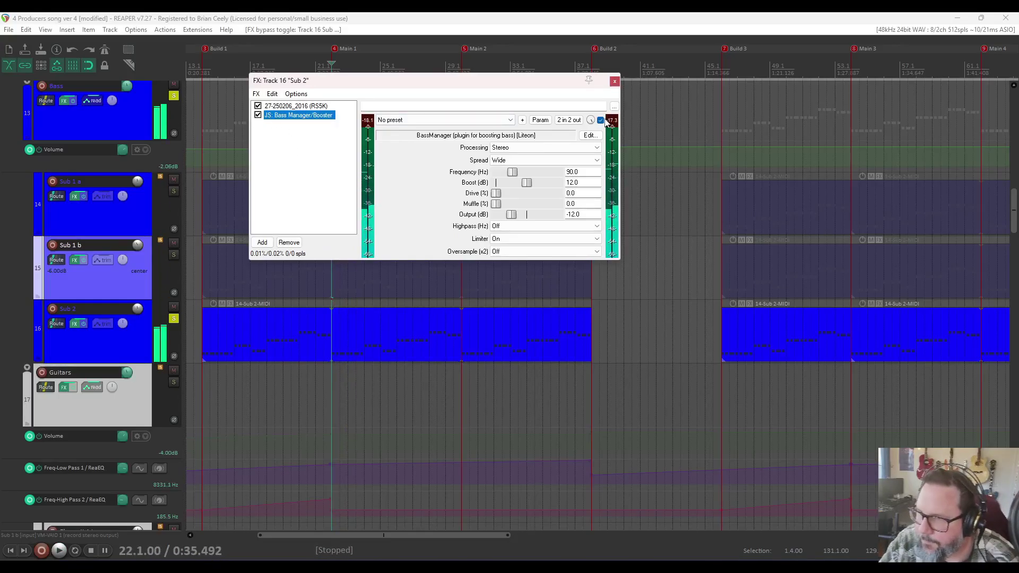
{"action": "left_click", "coordinate": [615, 82]}
- Unsolo Sub 2 and play all three sub tracks of the Bass folder together from Main 1
{"action": "left_click", "coordinate": [174, 319]}
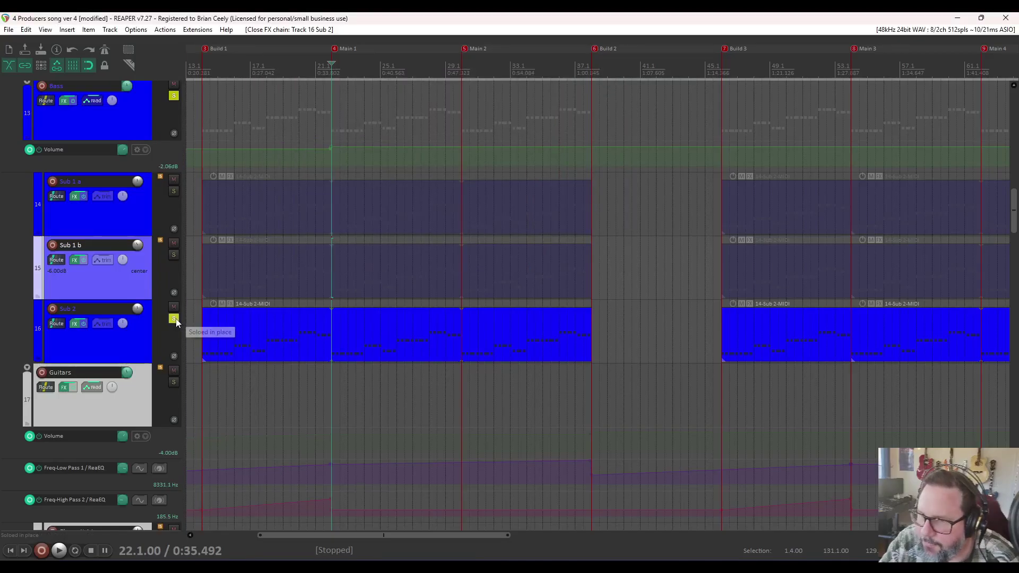
{"action": "key", "text": "space"}
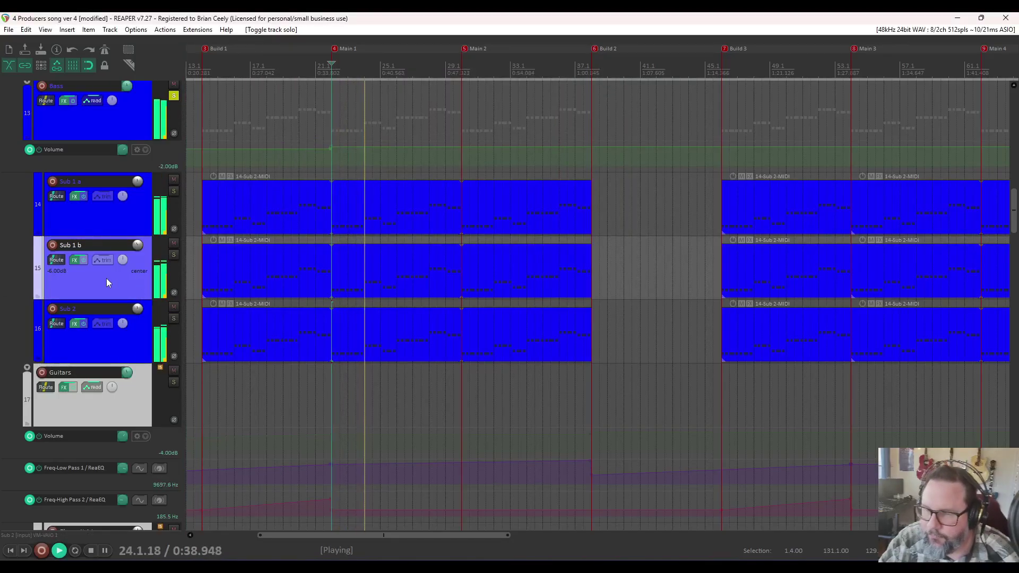
{"action": "key", "text": "space"}
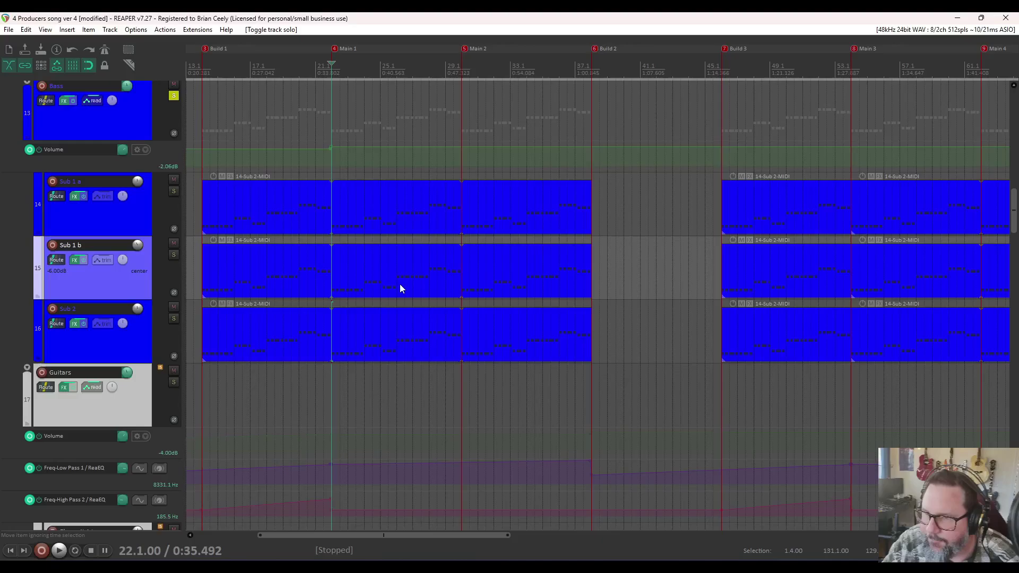
- Replay the soloed Bass folder, muting and unmuting Sub 1 b and Sub 2 in turn
{"action": "key", "text": "space"}
{"action": "left_click", "coordinate": [171, 244]}
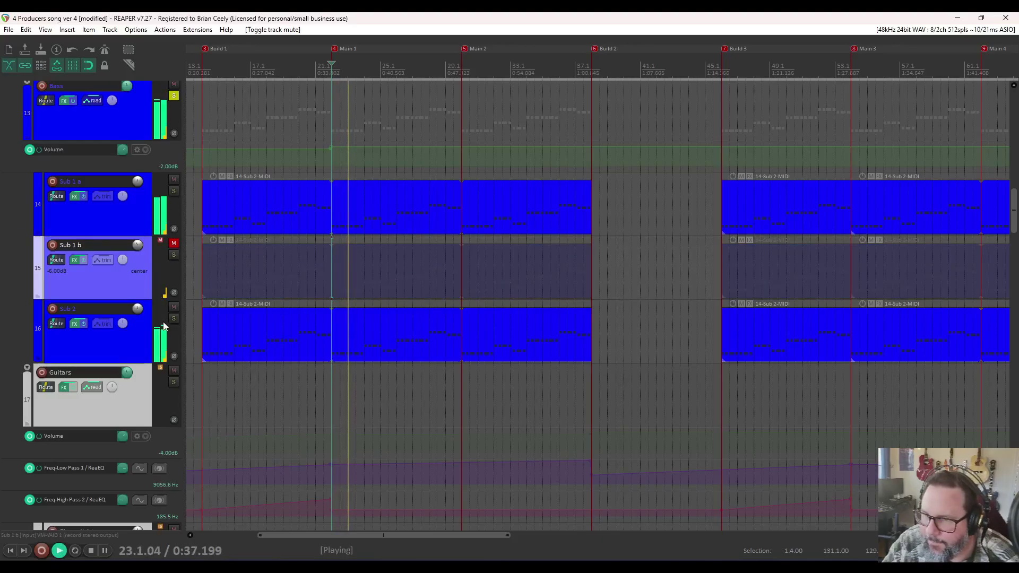
{"action": "left_click", "coordinate": [173, 244]}
{"action": "left_click", "coordinate": [174, 308]}
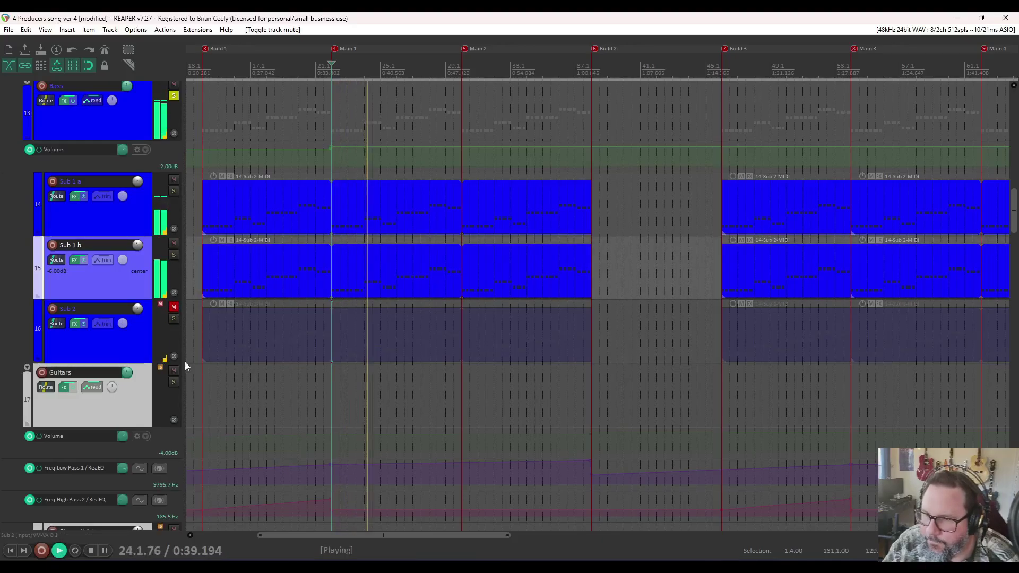
{"action": "left_click", "coordinate": [174, 308]}
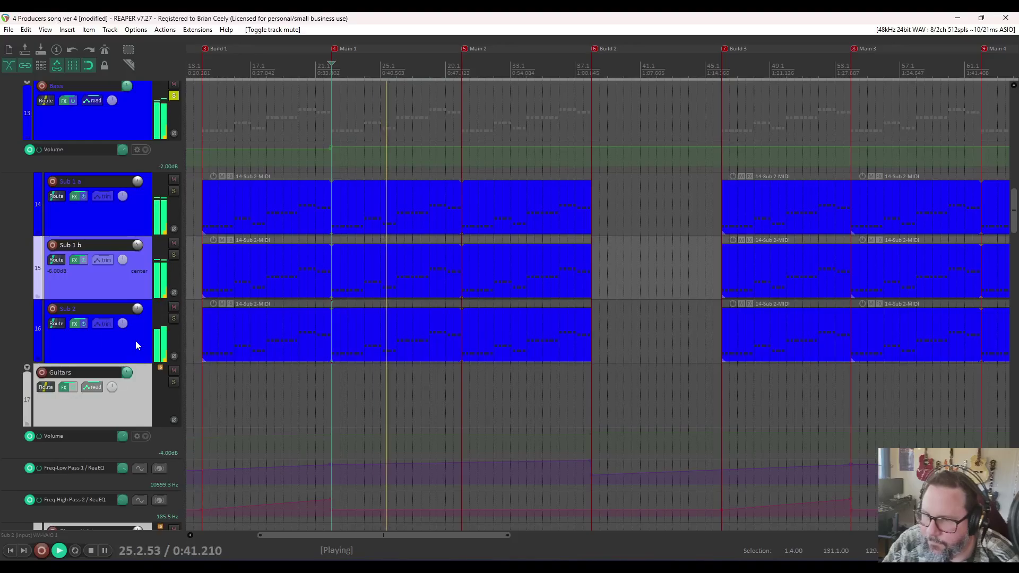
- Solo the Music folder instead of the Bass folder and play it from Main 1
{"action": "scroll", "coordinate": [136, 342], "scroll_direction": "up", "scroll_amount": 1}
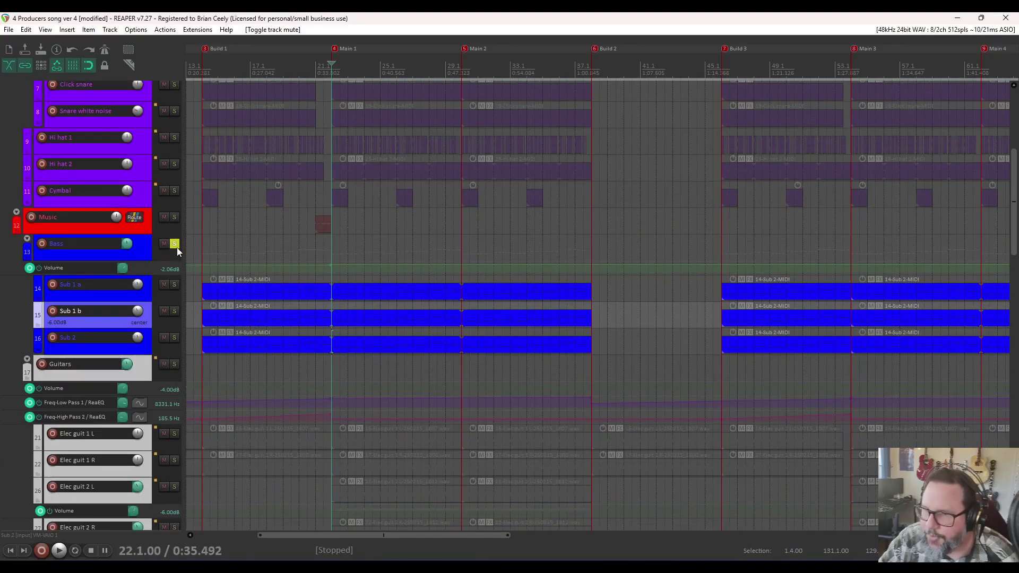
{"action": "left_click", "coordinate": [176, 247]}
{"action": "left_click", "coordinate": [175, 218]}
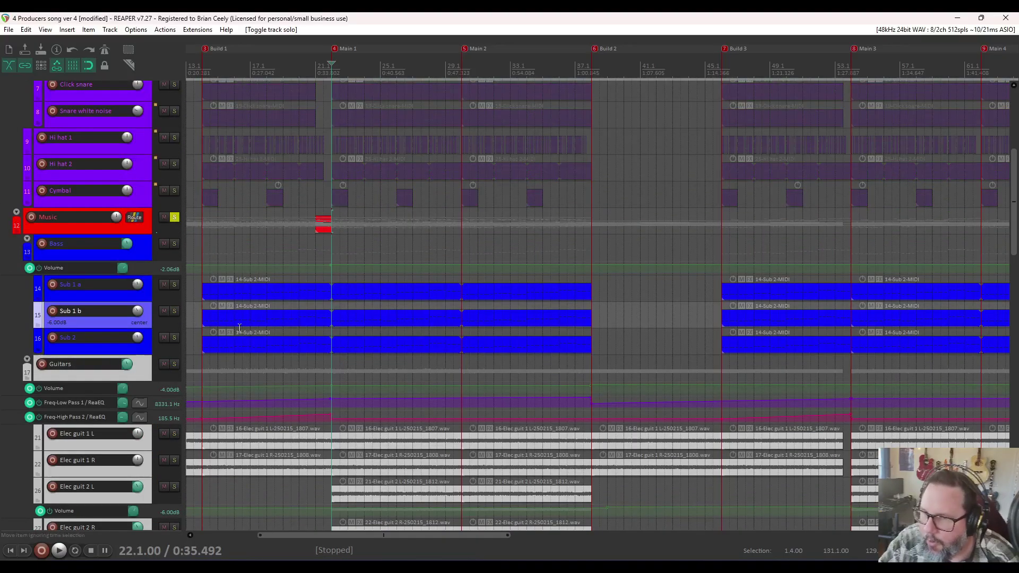
{"action": "key", "text": "space"}
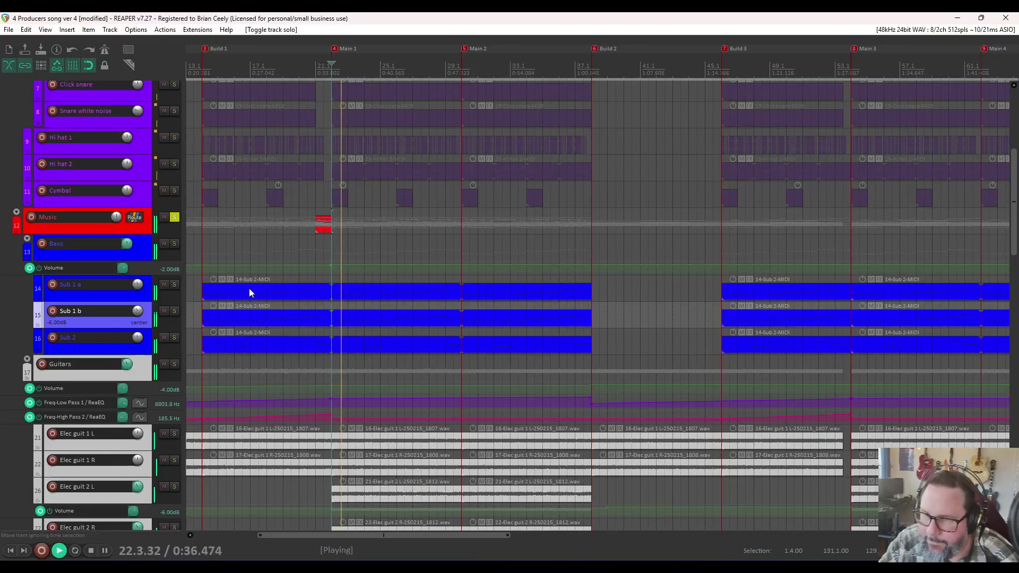
- Compare the music with Sub 1 b and Sub 2 muted together and unmuted, stop playback and unsolo the Music folder
{"action": "left_click", "coordinate": [164, 312]}
{"action": "left_click", "coordinate": [167, 338]}
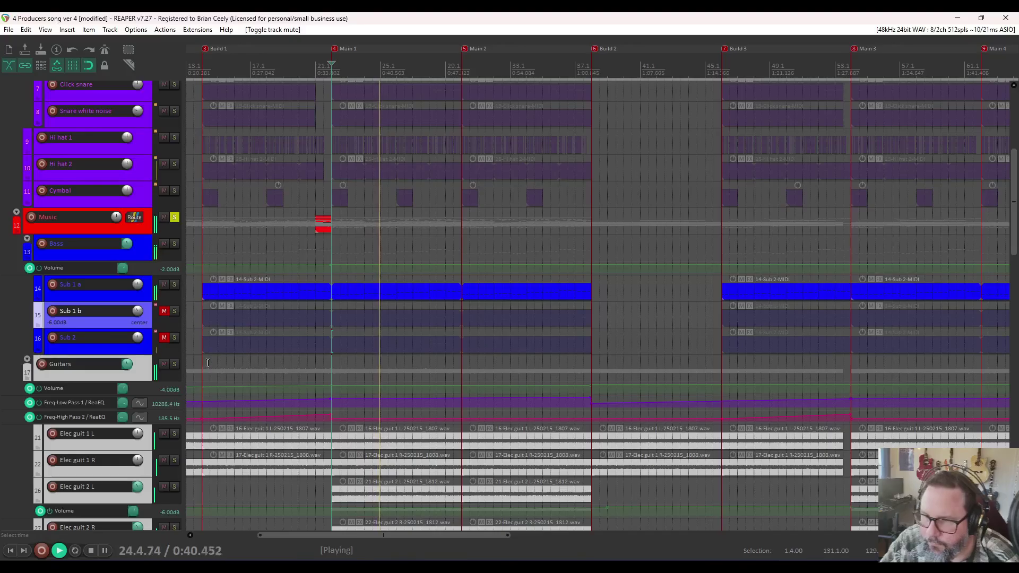
{"action": "left_click", "coordinate": [164, 338]}
{"action": "left_click", "coordinate": [162, 313]}
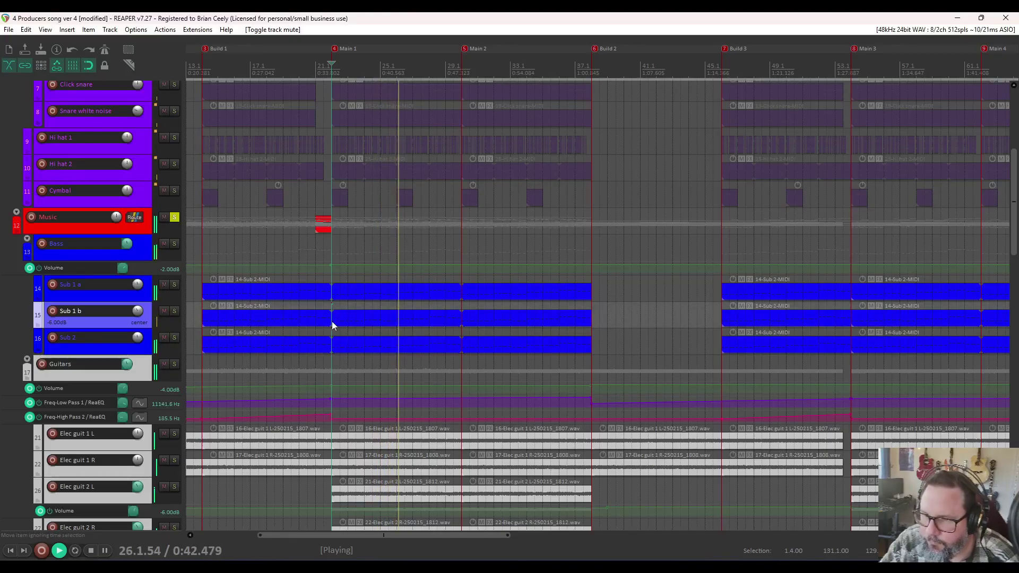
{"action": "key", "text": "space"}
{"action": "left_click", "coordinate": [174, 219]}
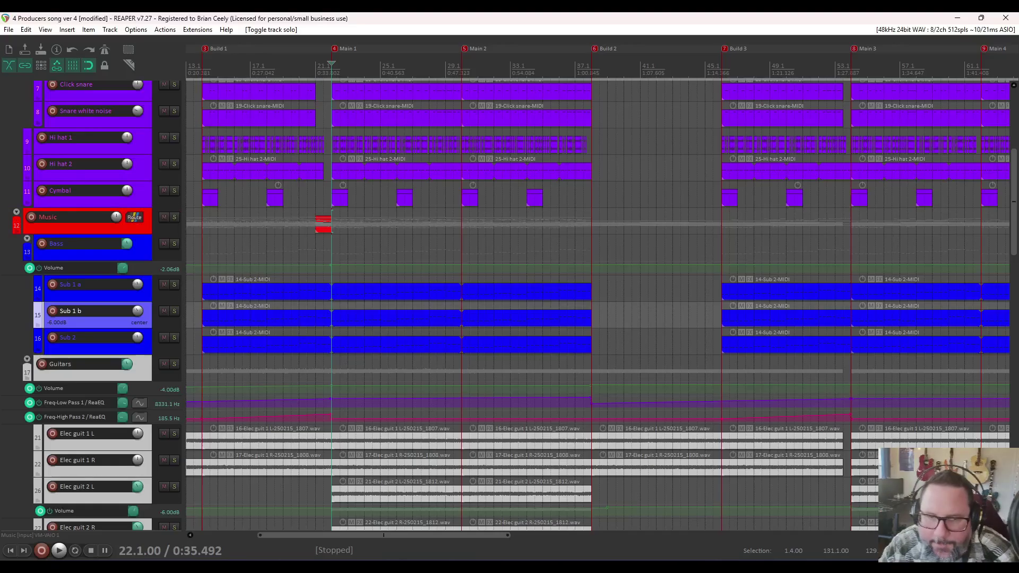
- Solo the drums folder and listen to it from Main 1
{"action": "scroll", "coordinate": [91, 288], "scroll_direction": "up", "scroll_amount": 4}
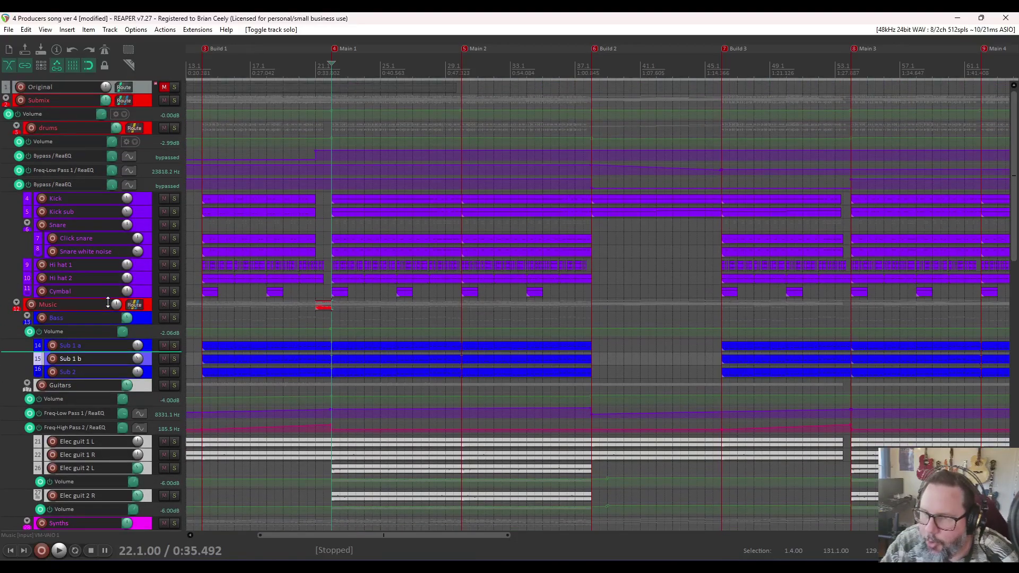
{"action": "scroll", "coordinate": [119, 300], "scroll_direction": "up", "scroll_amount": 4}
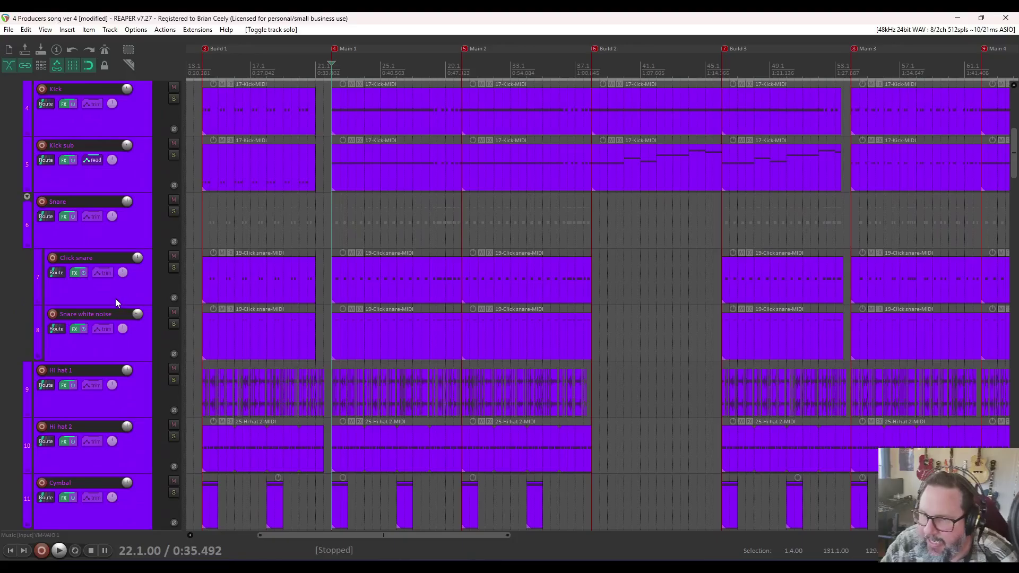
{"action": "scroll", "coordinate": [115, 301], "scroll_direction": "up", "scroll_amount": 1}
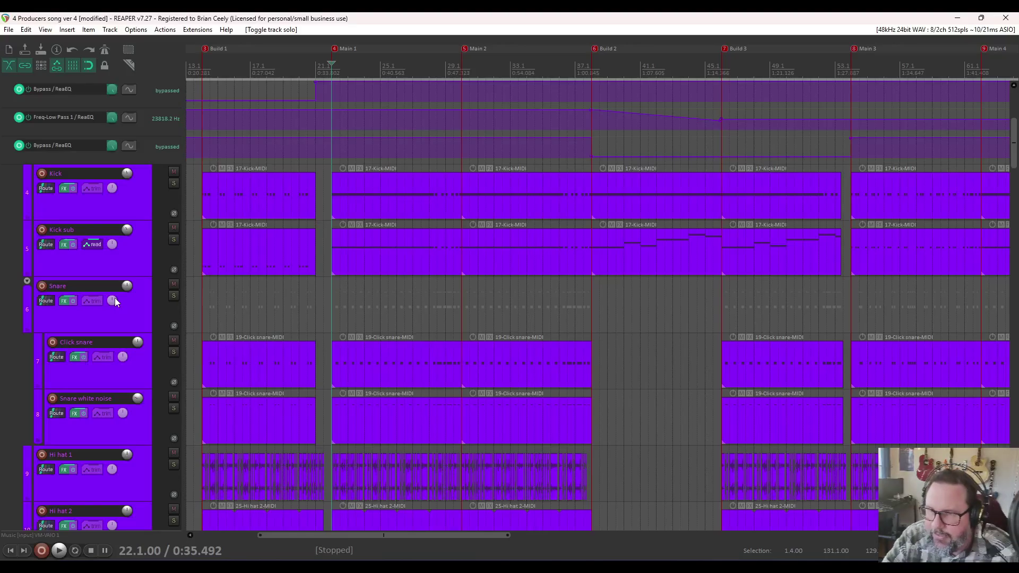
{"action": "scroll", "coordinate": [173, 193], "scroll_direction": "up", "scroll_amount": 3}
{"action": "left_click", "coordinate": [174, 156]}
{"action": "scroll", "coordinate": [135, 244], "scroll_direction": "down", "scroll_amount": 3}
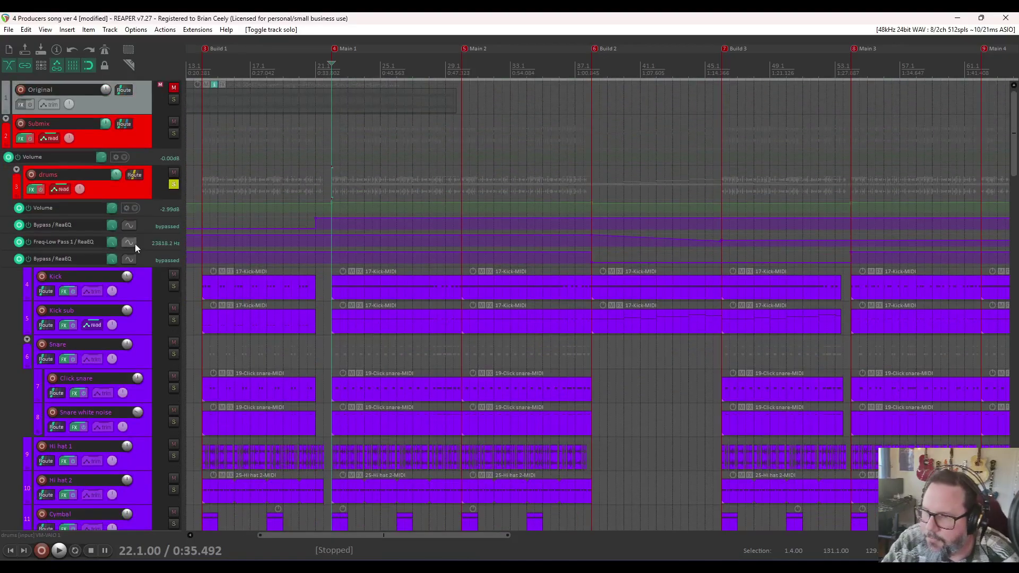
{"action": "key", "text": "space"}
{"action": "scroll", "coordinate": [134, 244], "scroll_direction": "down", "scroll_amount": 1}
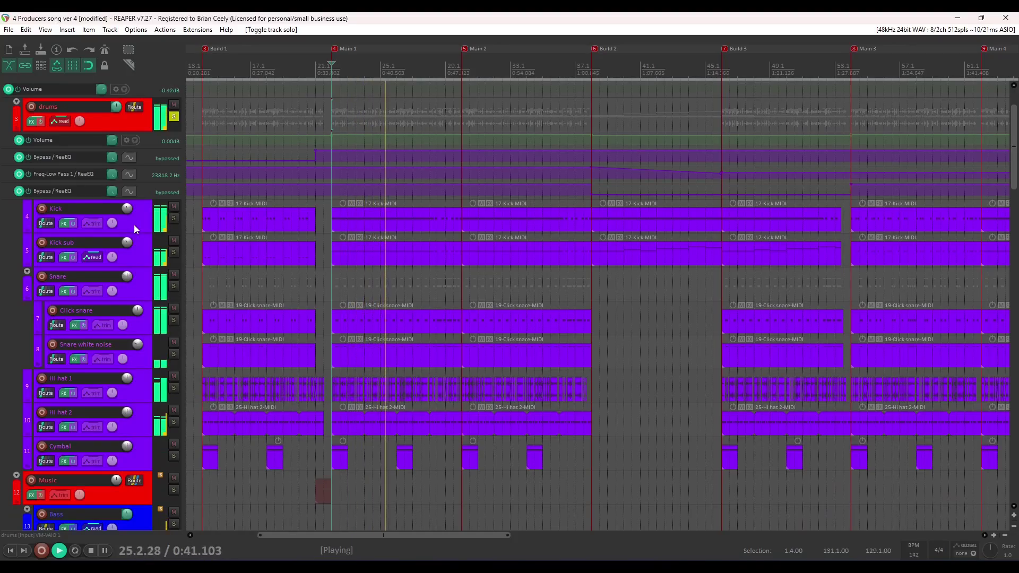
{"action": "key", "text": "space"}
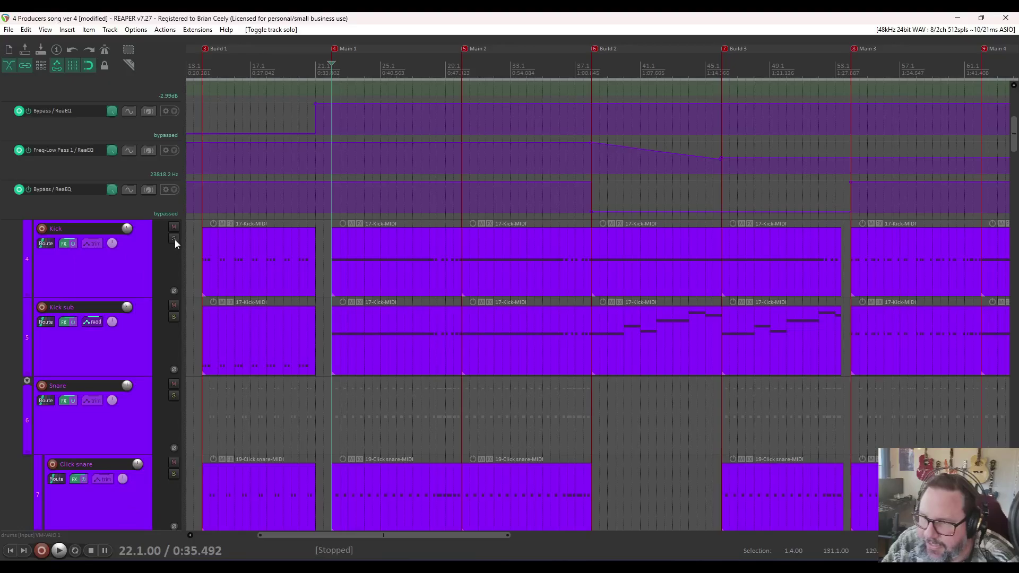
- Solo the Kick track, bypass ReaEQ, EffectRack and Pro-Q 3 in its FX chain and show its ReaSamplOmatic5000 sample
{"action": "left_click", "coordinate": [174, 239]}
{"action": "left_click", "coordinate": [67, 244]}
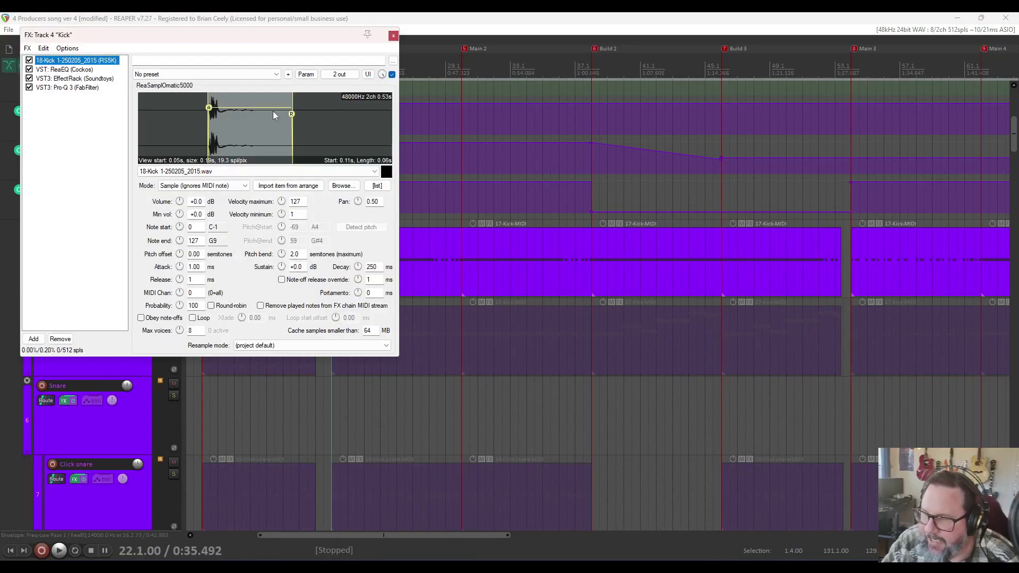
{"action": "left_click", "coordinate": [34, 78]}
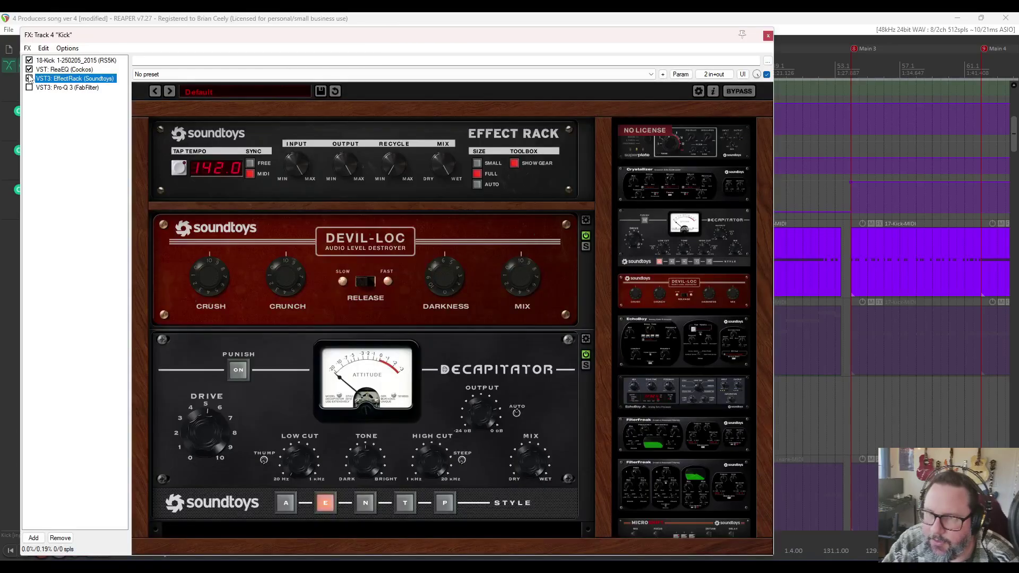
{"action": "left_click", "coordinate": [29, 69]}
{"action": "left_click", "coordinate": [29, 79]}
{"action": "left_click", "coordinate": [57, 60]}
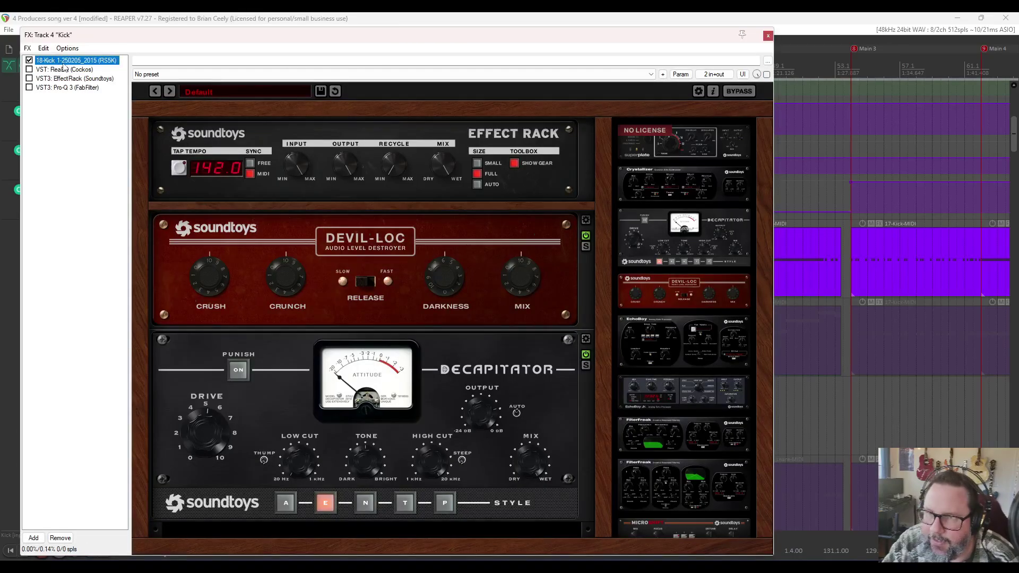
{"action": "left_click_drag", "start_coordinate": [310, 43], "coordinate": [435, 88]}
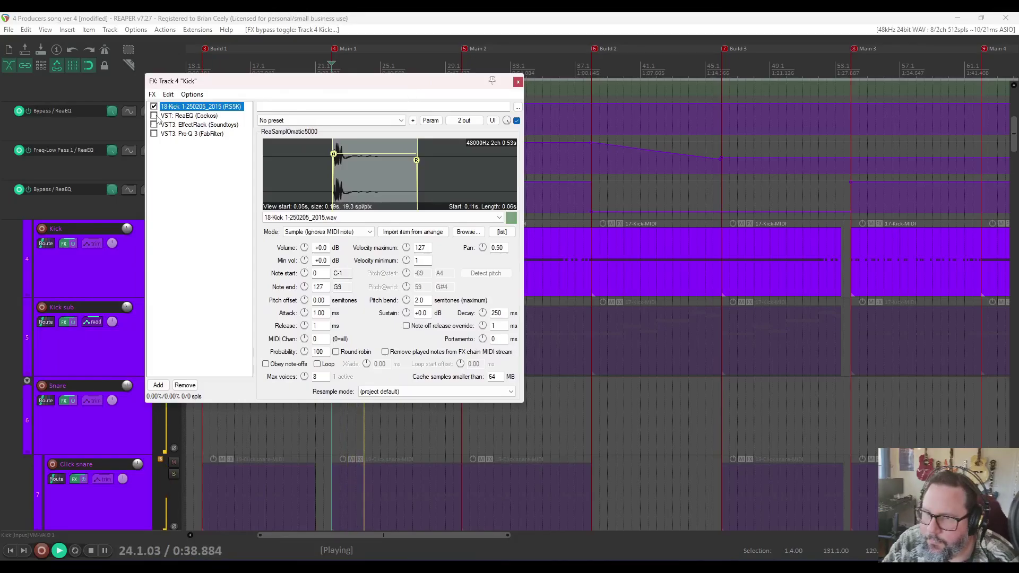
- Re-enable ReaEQ and EffectRack in the Kick track's FX chain and listen to the kick with both active
{"action": "left_click", "coordinate": [154, 116]}
{"action": "left_click", "coordinate": [202, 125]}
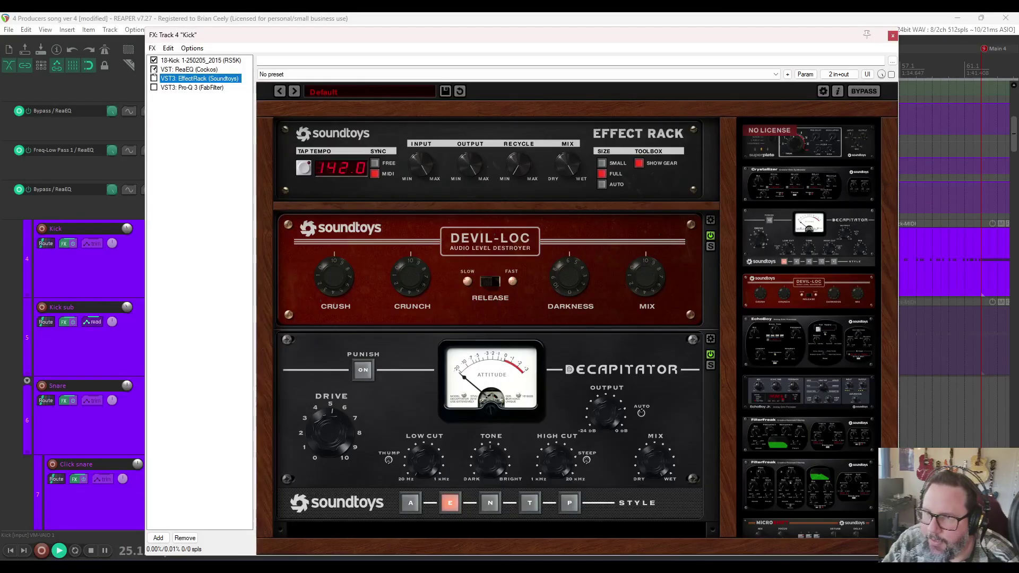
{"action": "left_click", "coordinate": [154, 78]}
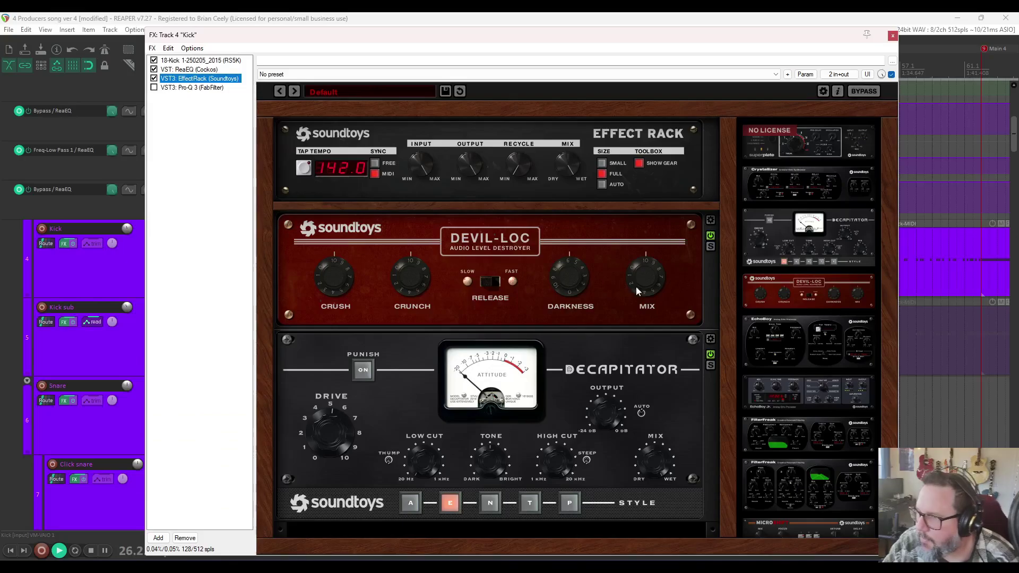
{"action": "left_click", "coordinate": [690, 327]}
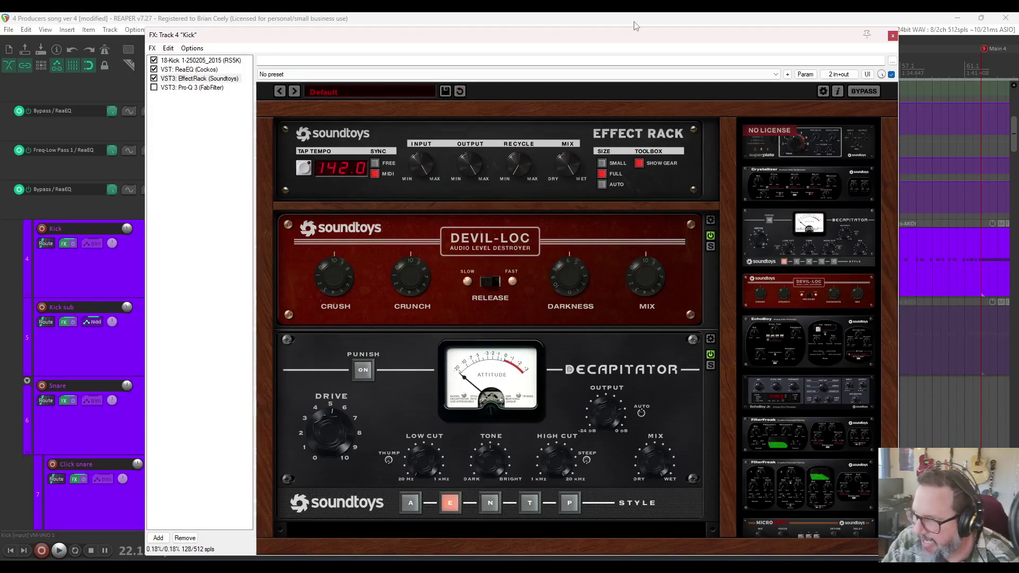
{"action": "key", "text": "space"}
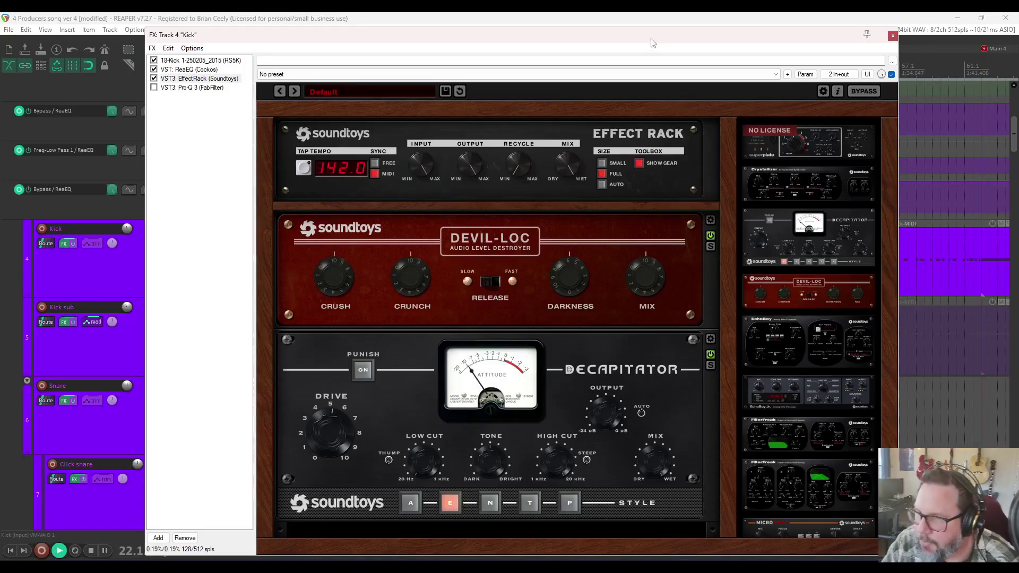
- Show Pro-Q 3 in the Kick chain, compare the kick with and without it, and leave it enabled
{"action": "left_click", "coordinate": [199, 87]}
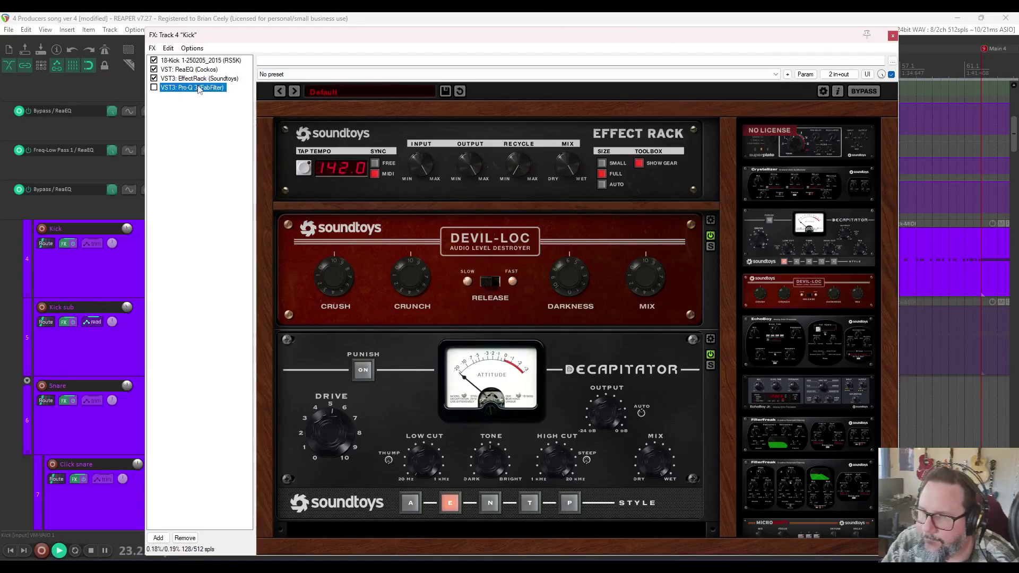
{"action": "key", "text": "space"}
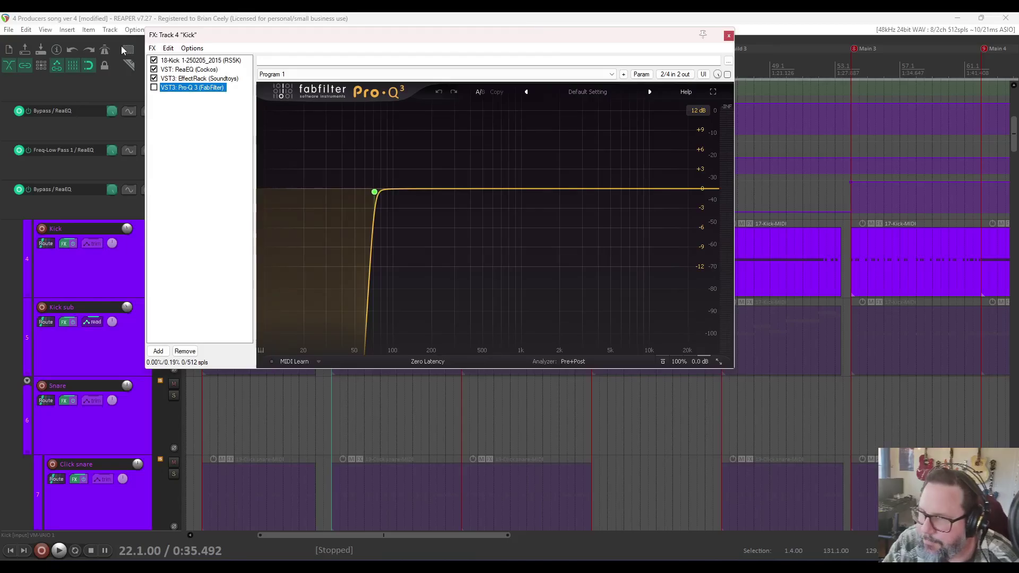
{"action": "key", "text": "space"}
{"action": "left_click", "coordinate": [154, 88]}
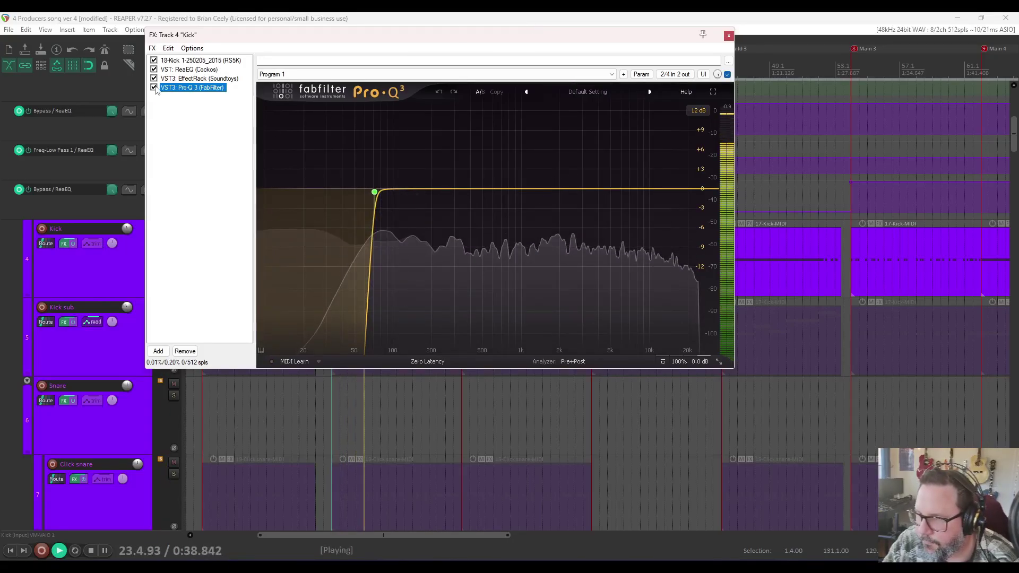
{"action": "left_click", "coordinate": [154, 88]}
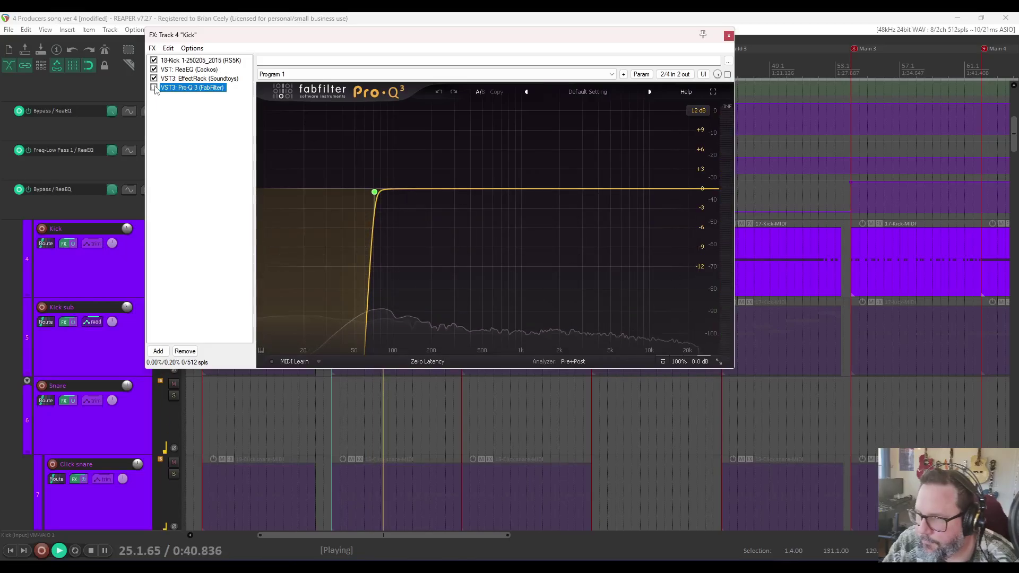
{"action": "left_click", "coordinate": [154, 88]}
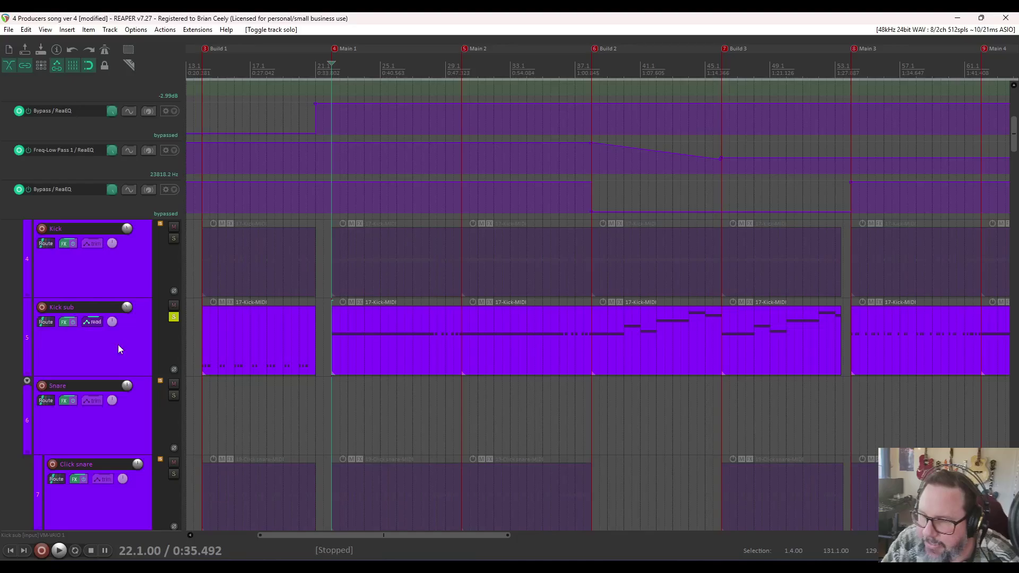
- Show the Iris 2 sampler in the Kick sub track's FX chain, listen to the track from Main 1 and close the chain
{"action": "scroll", "coordinate": [116, 348], "scroll_direction": "down", "scroll_amount": 1}
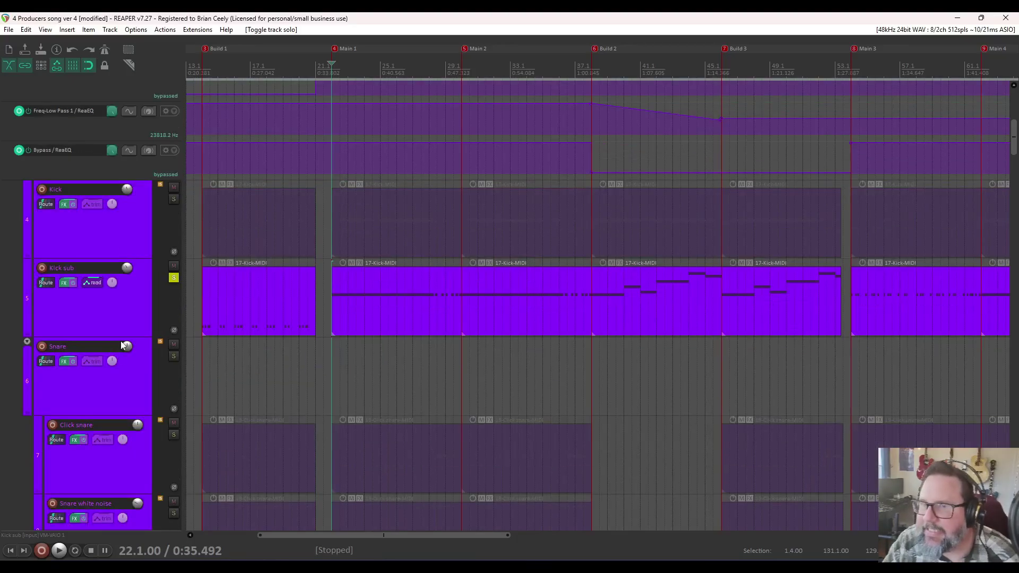
{"action": "left_click", "coordinate": [65, 282]}
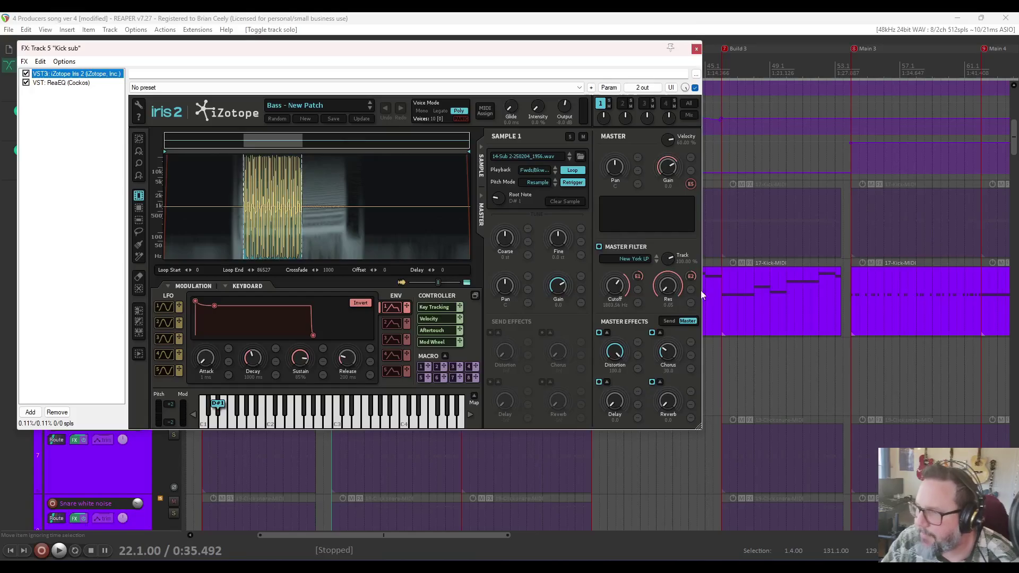
{"action": "left_click_drag", "start_coordinate": [382, 57], "coordinate": [553, 84]}
{"action": "key", "text": "space"}
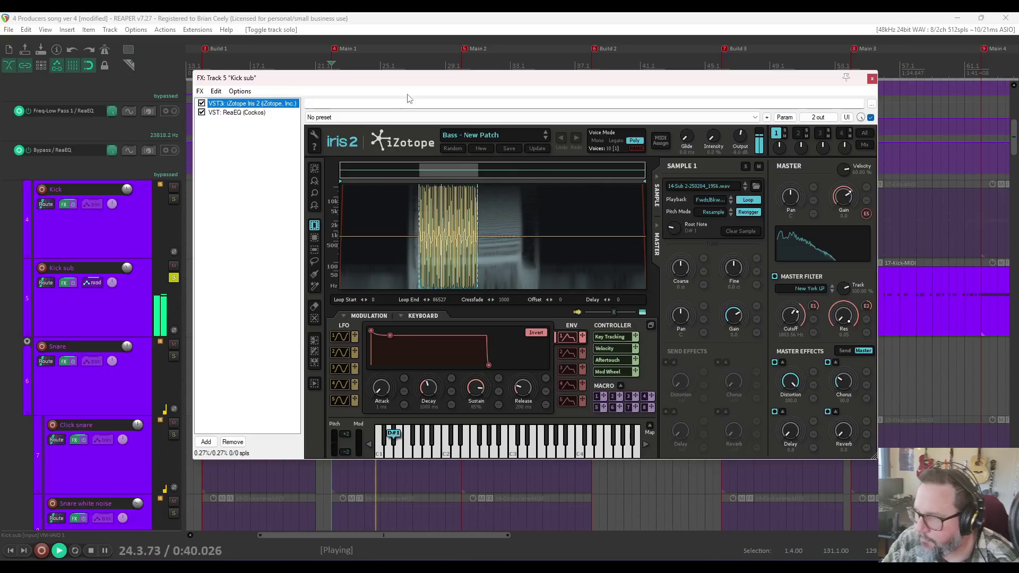
{"action": "key", "text": "space"}
{"action": "key", "text": "Escape"}
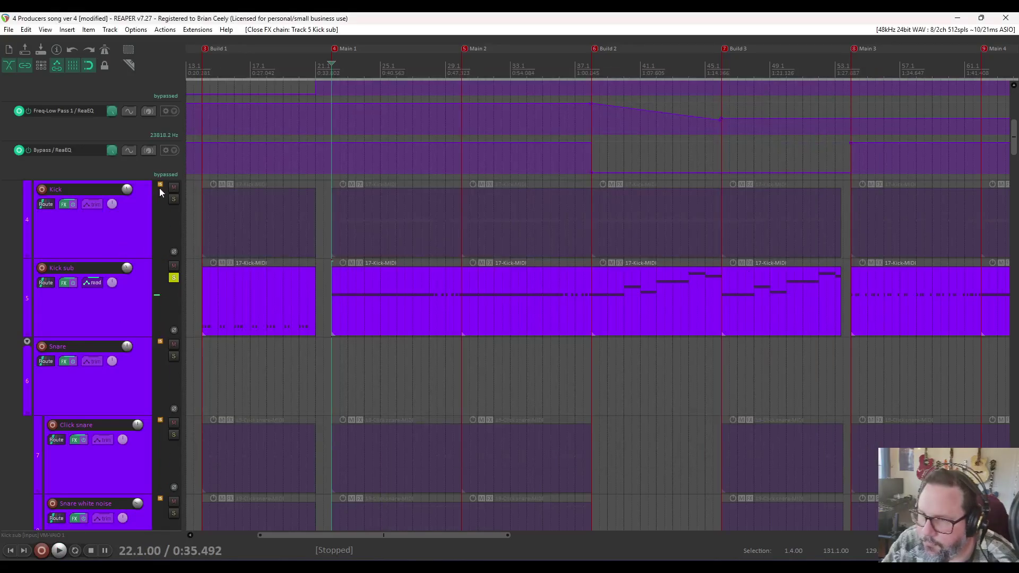
- Solo Kick together with Kick sub, listen to both from Main 1, and unsolo the two tracks
{"action": "left_click", "coordinate": [173, 199]}
{"action": "key", "text": "space"}
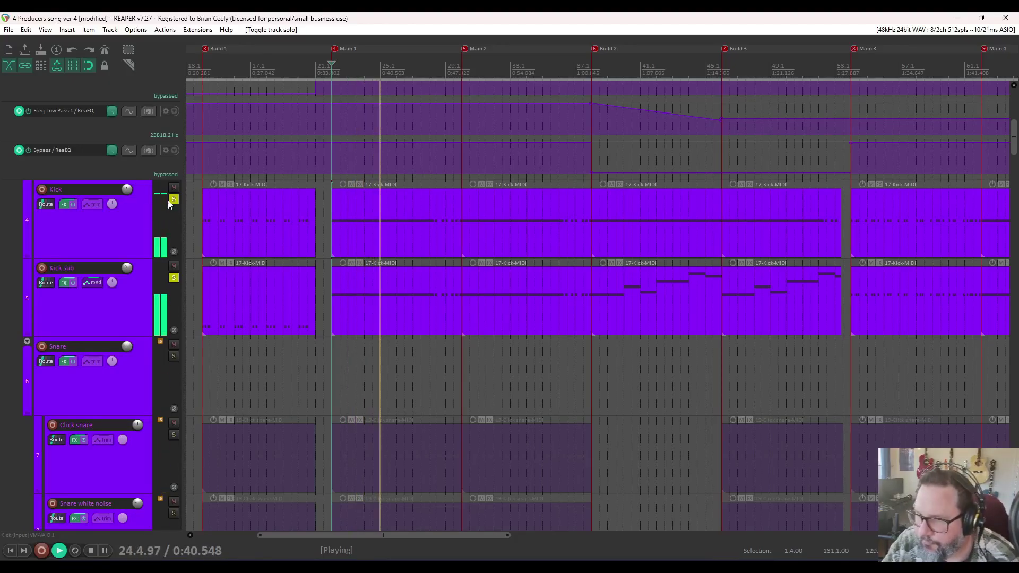
{"action": "key", "text": "space"}
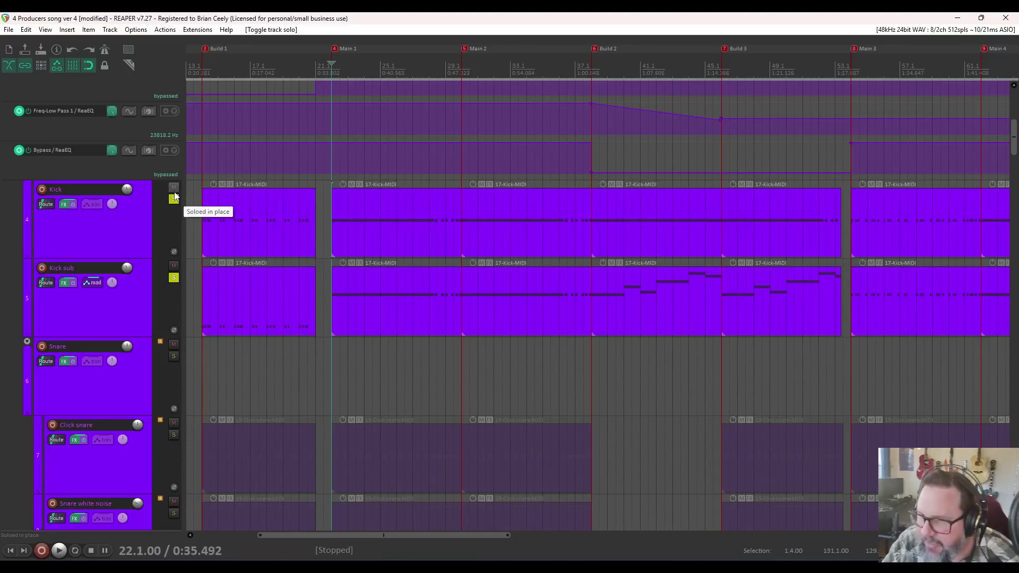
{"action": "left_click", "coordinate": [175, 200]}
{"action": "left_click", "coordinate": [174, 278]}
- Solo the Snare folder and listen to it from Main 1
{"action": "key", "text": "Page_Down"}
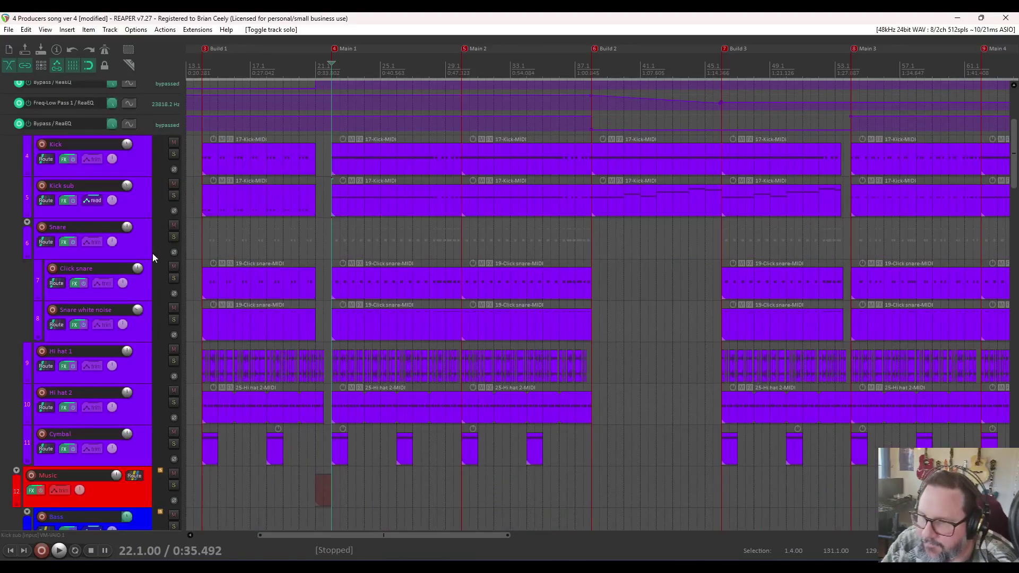
{"action": "left_click", "coordinate": [174, 237]}
{"action": "key", "text": "Page_Up"}
{"action": "key", "text": "space"}
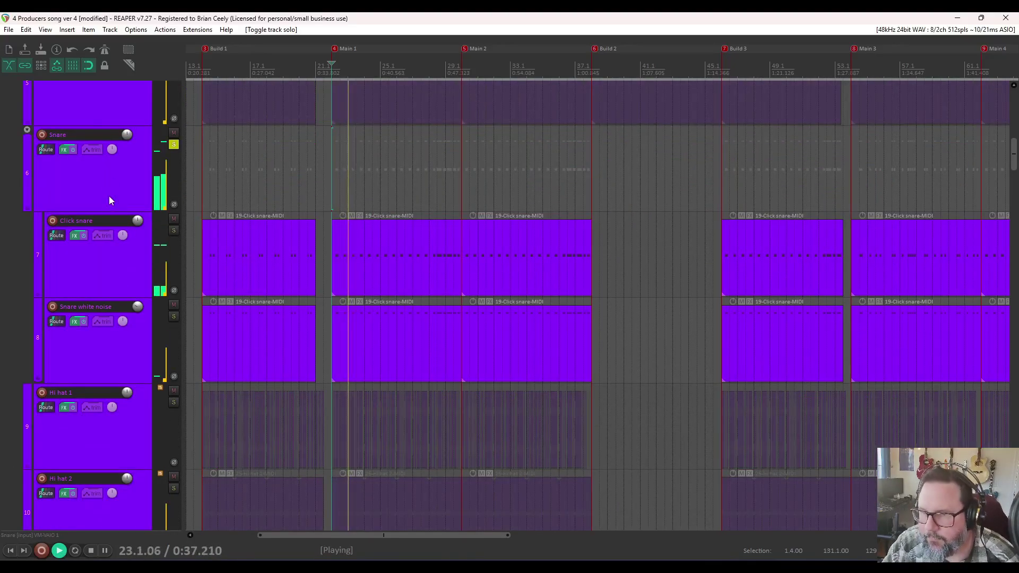
{"action": "key", "text": "space"}
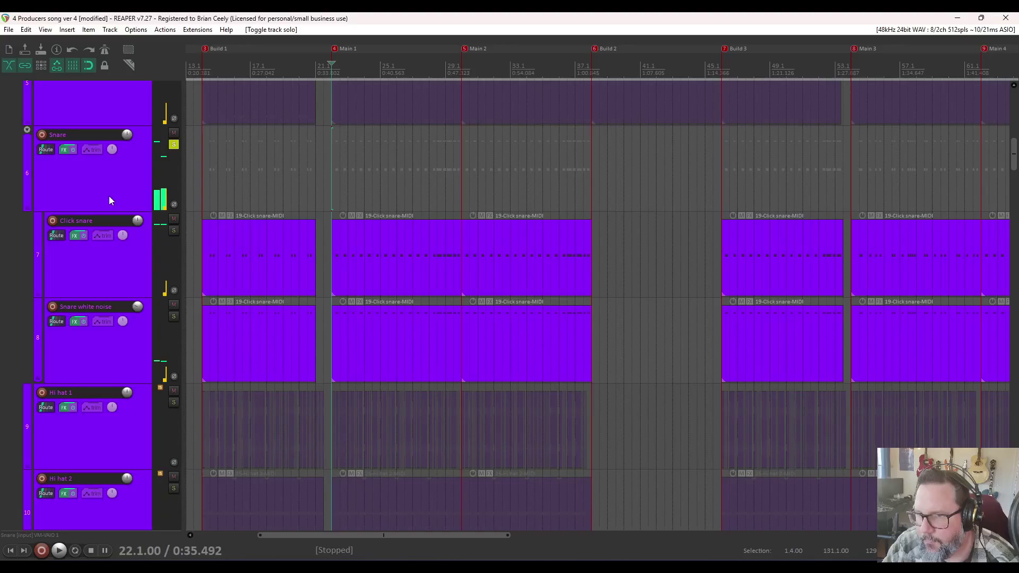
- Look at the Snare folder's FX chain, close it and bypass all of the folder's effects
{"action": "left_click", "coordinate": [66, 149]}
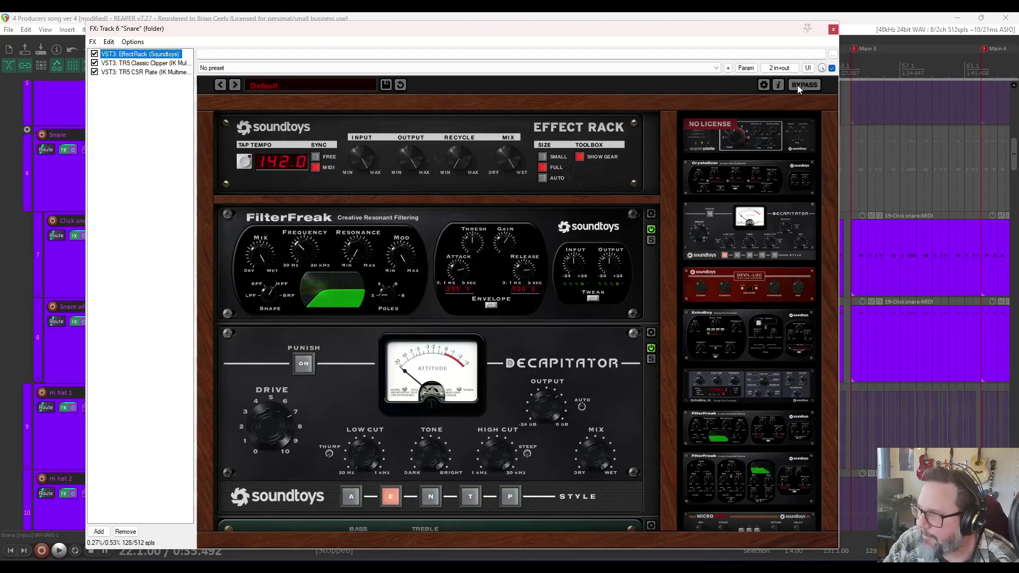
{"action": "left_click", "coordinate": [833, 30]}
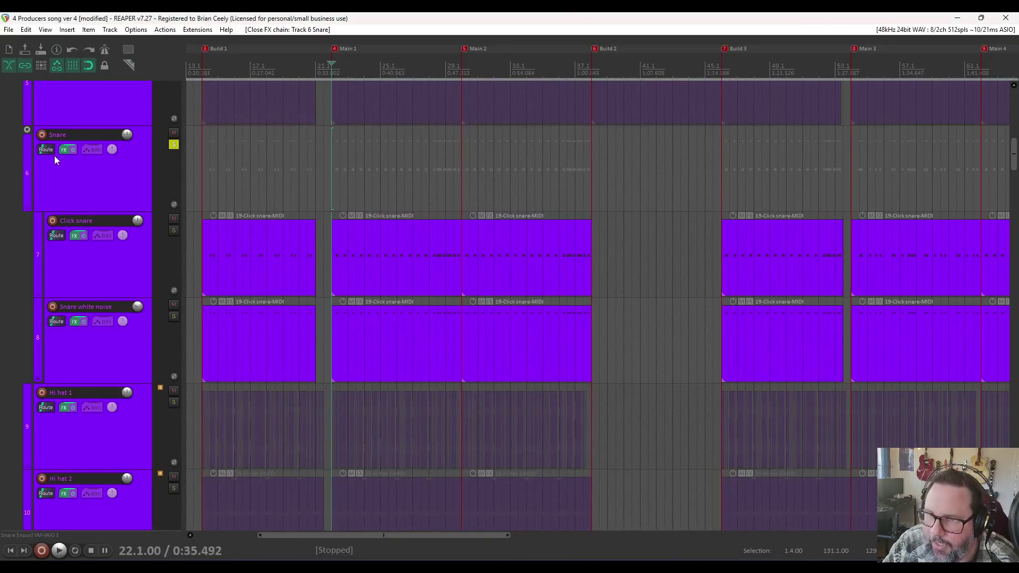
{"action": "left_click", "coordinate": [74, 149]}
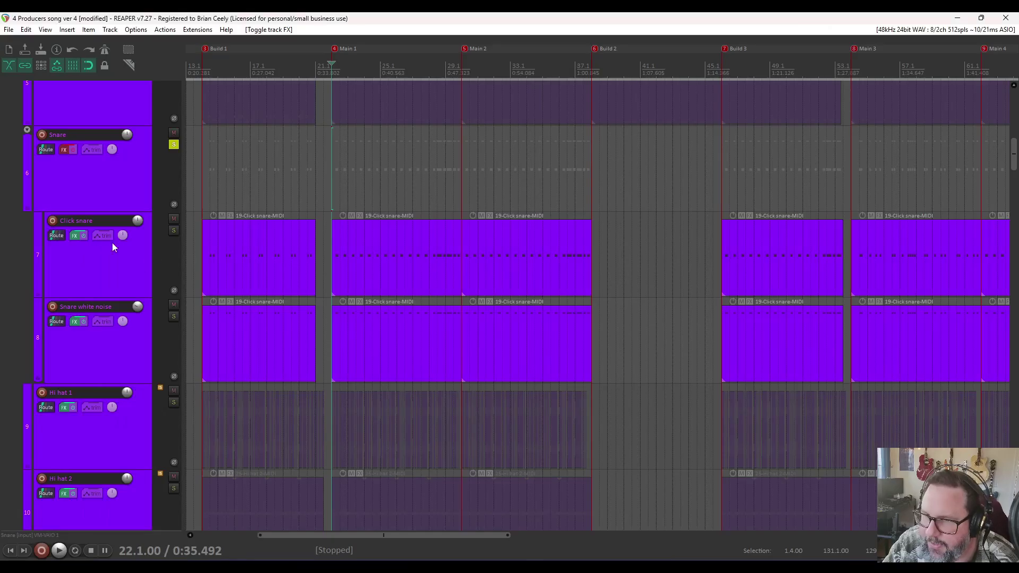
- Play the snare without folder effects while viewing the ReaSamplOmatic5000 samples of Click snare and Snare white noise
{"action": "left_click", "coordinate": [76, 236]}
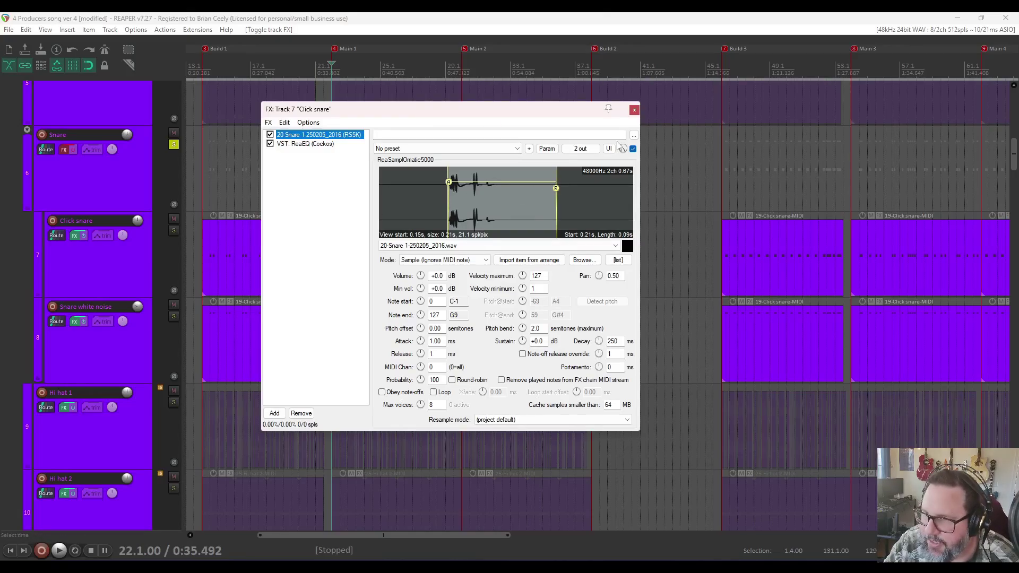
{"action": "key", "text": "space"}
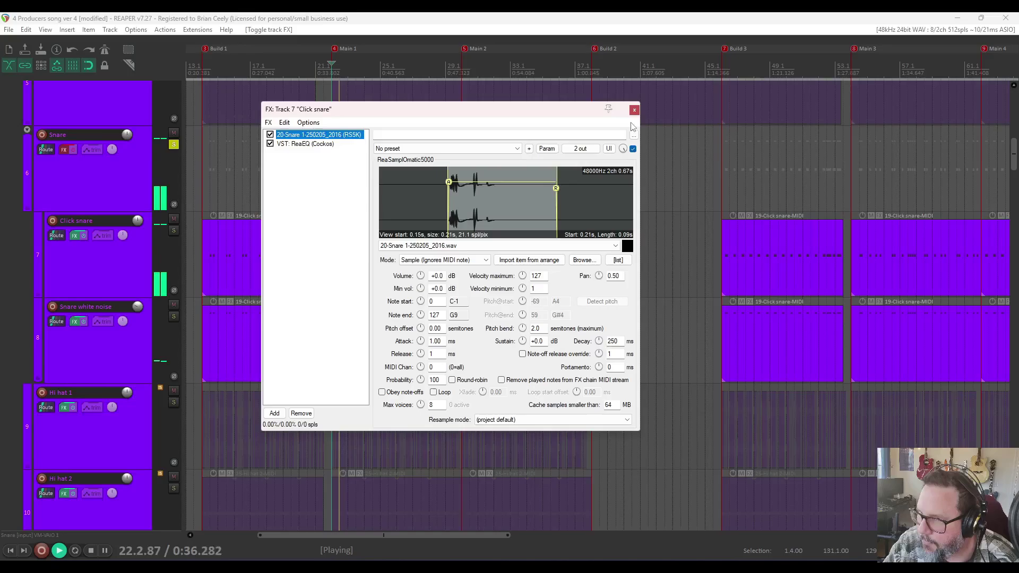
{"action": "left_click", "coordinate": [634, 110]}
{"action": "left_click", "coordinate": [74, 322]}
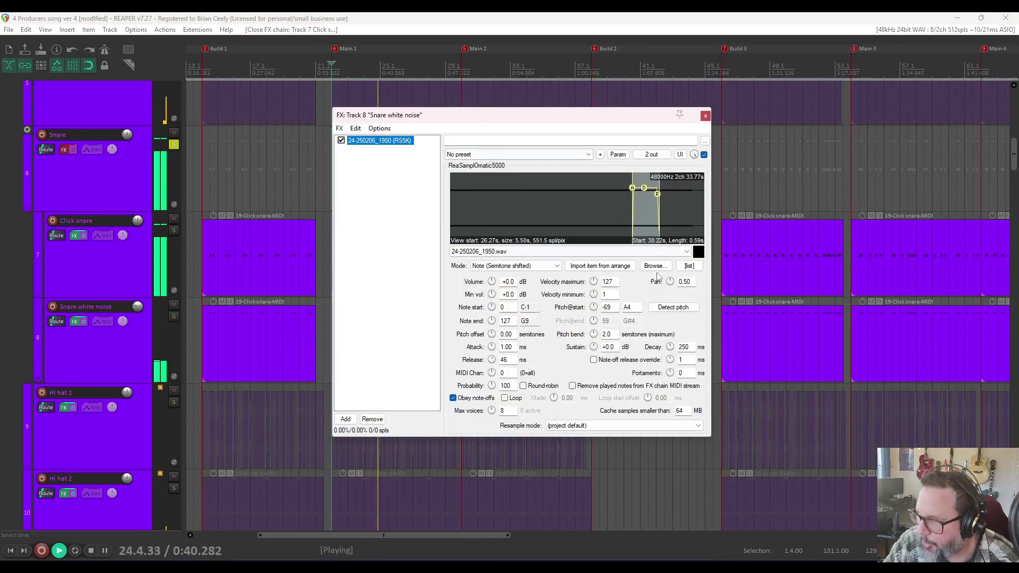
{"action": "left_click", "coordinate": [705, 115]}
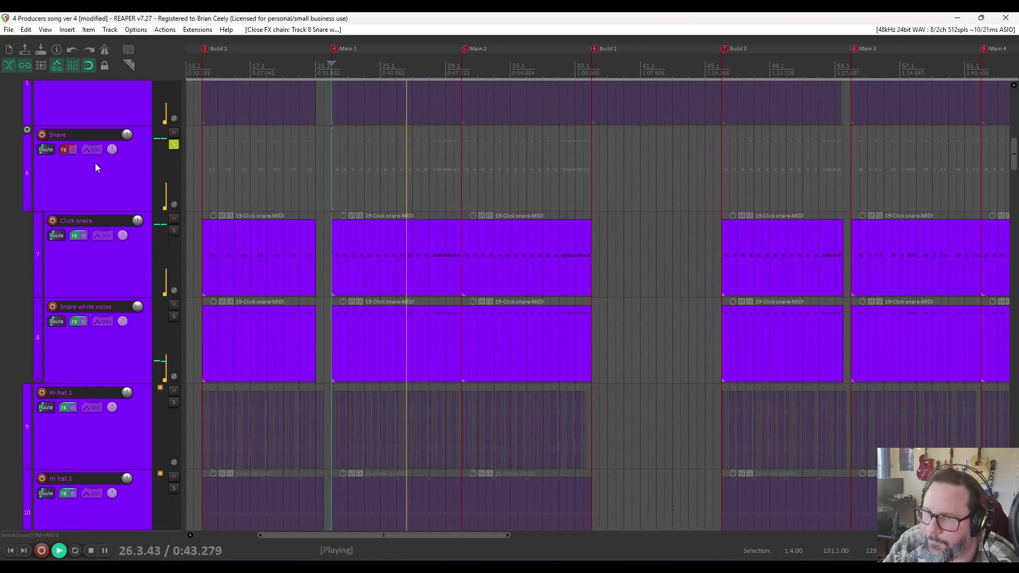
- Open the Snare folder's FX chain with only EffectRack active and compare the snare with FilterFreak off and on
{"action": "left_click", "coordinate": [64, 150]}
{"action": "key", "text": "space"}
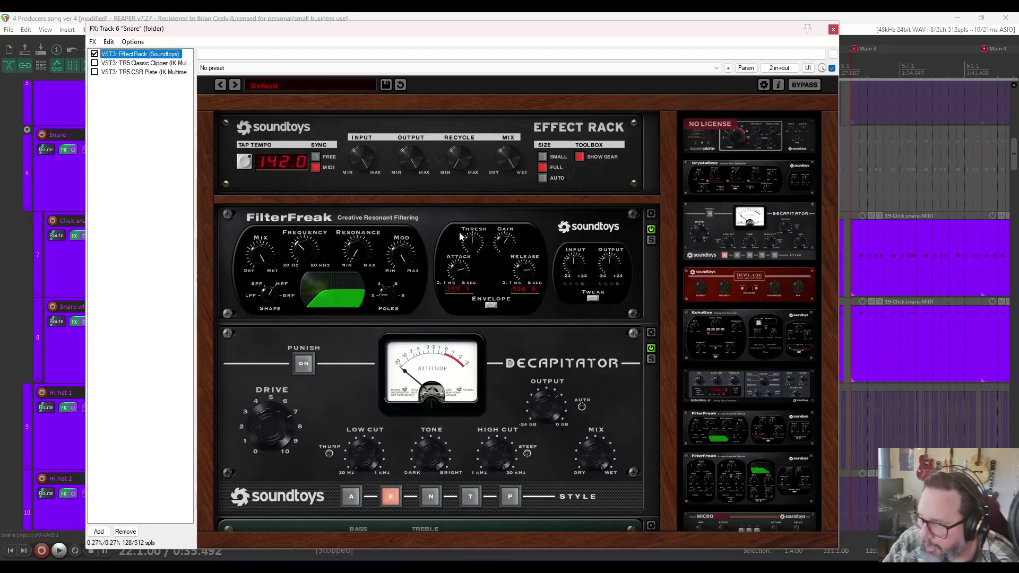
{"action": "left_click", "coordinate": [651, 230]}
{"action": "key", "text": "space"}
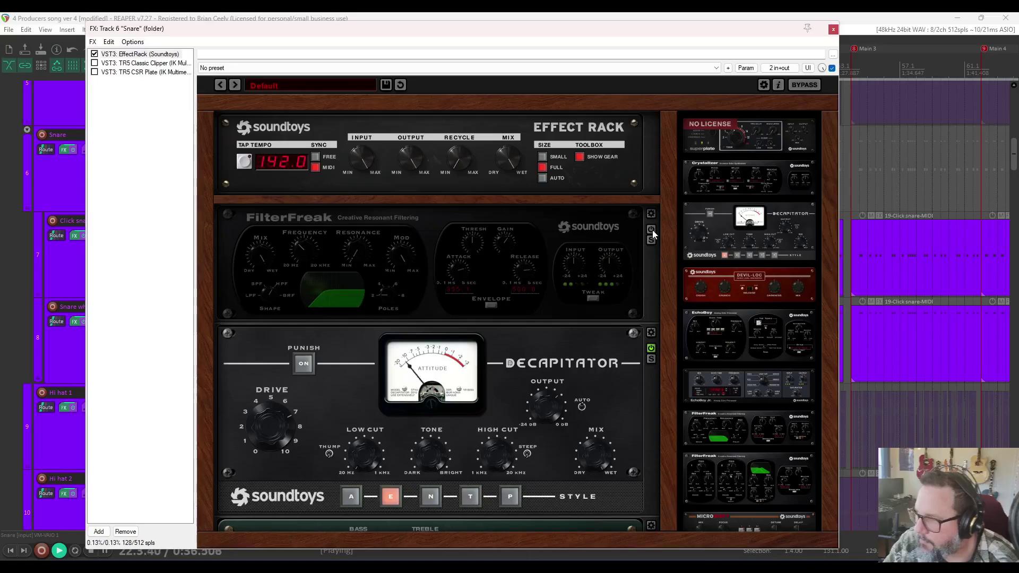
{"action": "left_click", "coordinate": [651, 230]}
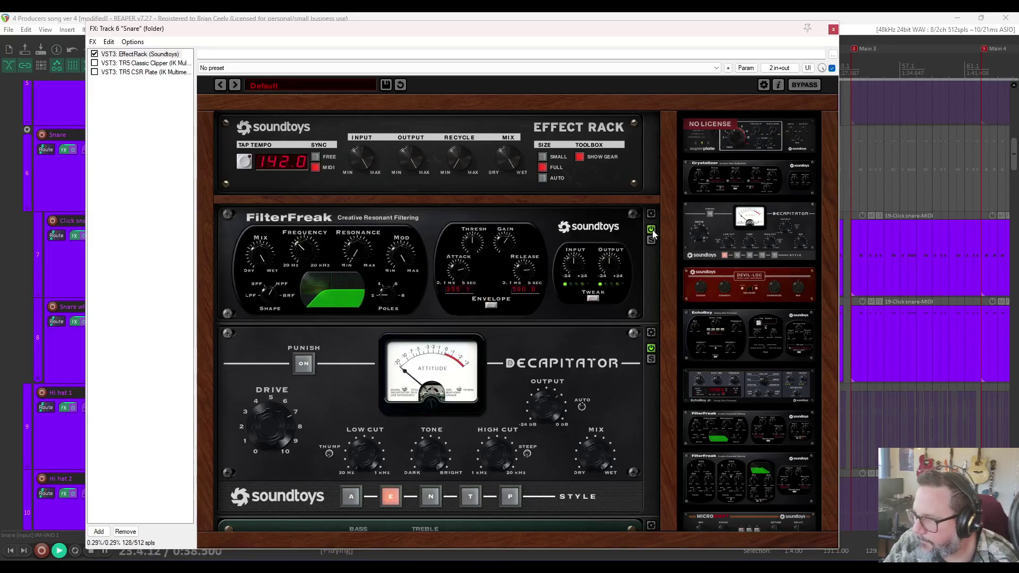
{"action": "key", "text": "space"}
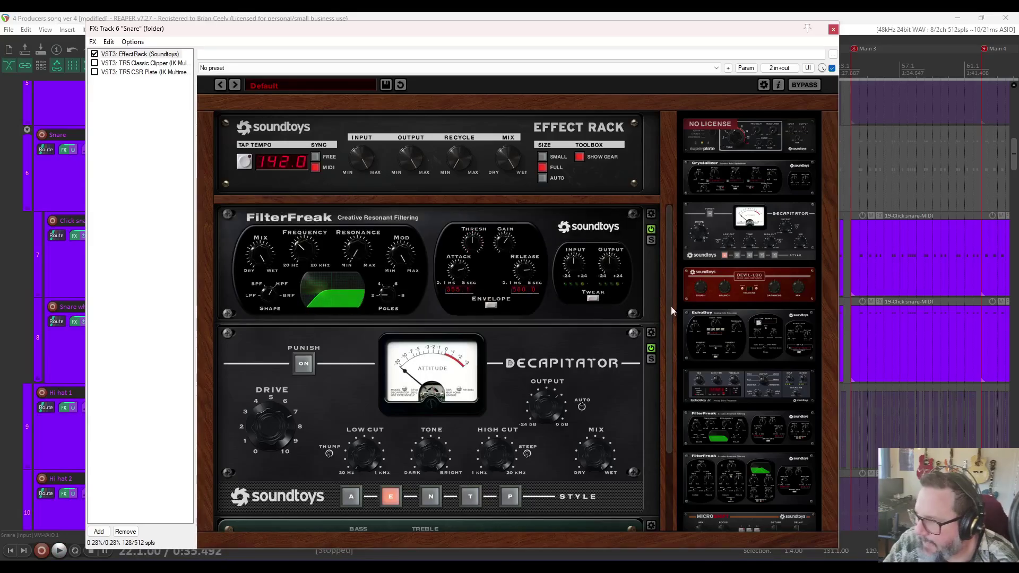
- Compare the snare with EffectRack's Decapitator and Radiator switched off and back on, and stop playback
{"action": "scroll", "coordinate": [667, 429], "scroll_direction": "down", "scroll_amount": 2}
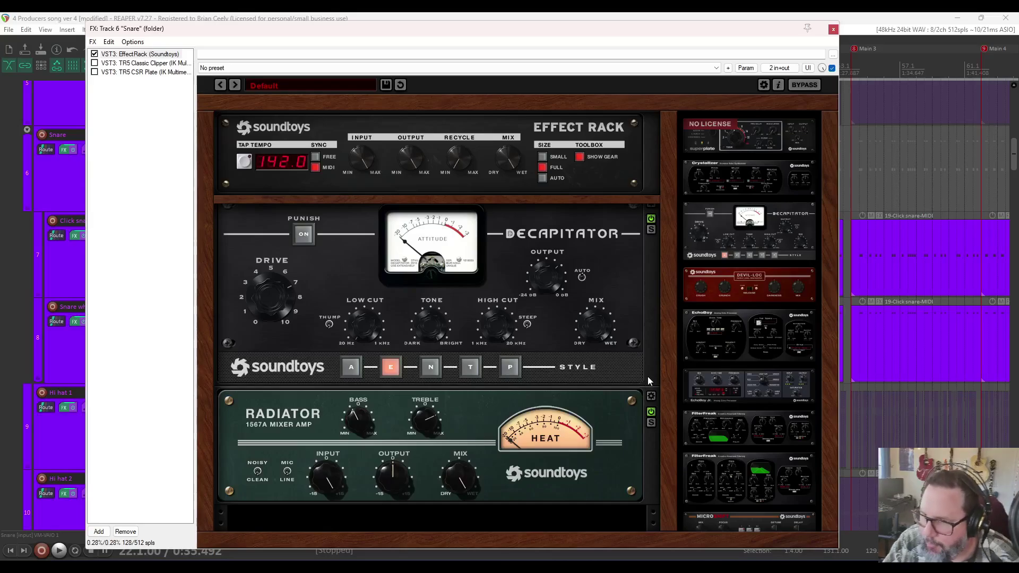
{"action": "key", "text": "space"}
{"action": "left_click", "coordinate": [652, 219]}
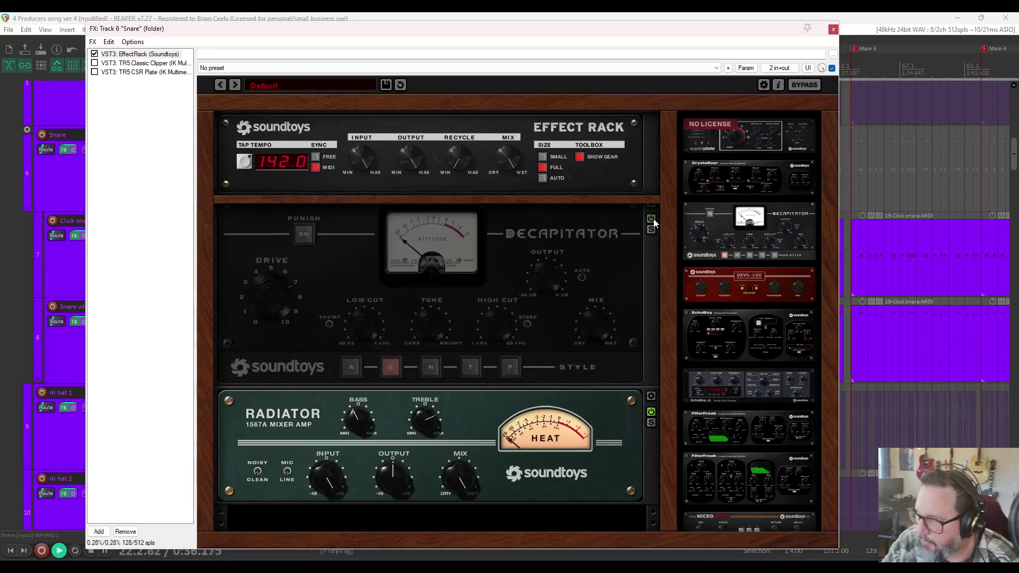
{"action": "left_click", "coordinate": [652, 412]}
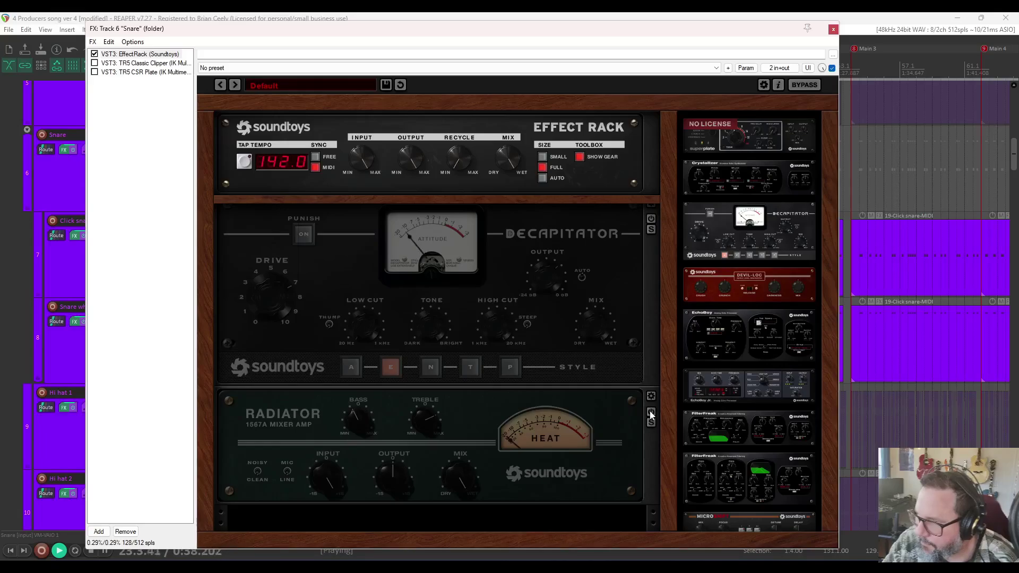
{"action": "left_click", "coordinate": [650, 411]}
{"action": "left_click", "coordinate": [651, 218]}
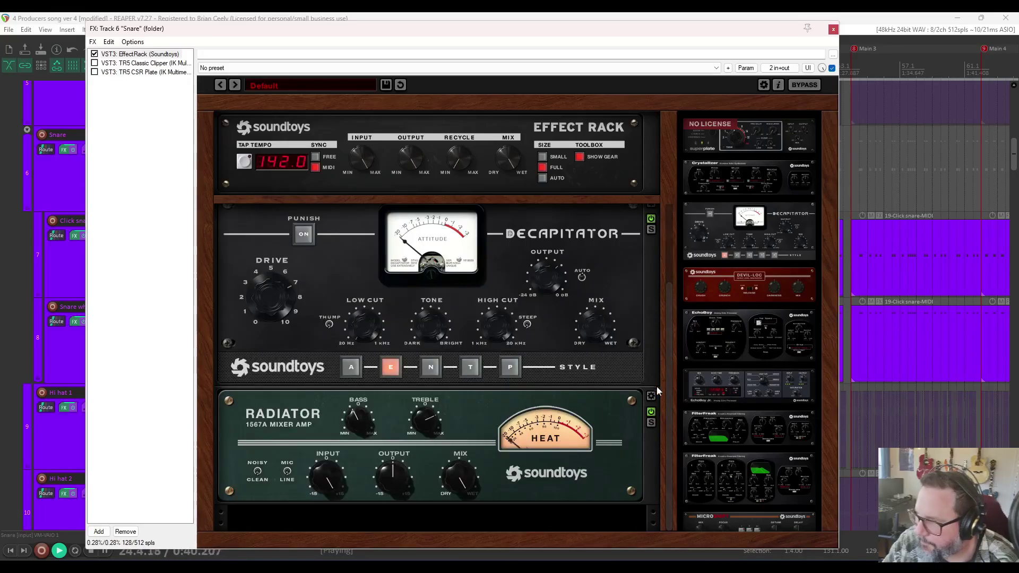
{"action": "left_click_drag", "start_coordinate": [748, 429], "coordinate": [622, 211]}
{"action": "key", "text": "space"}
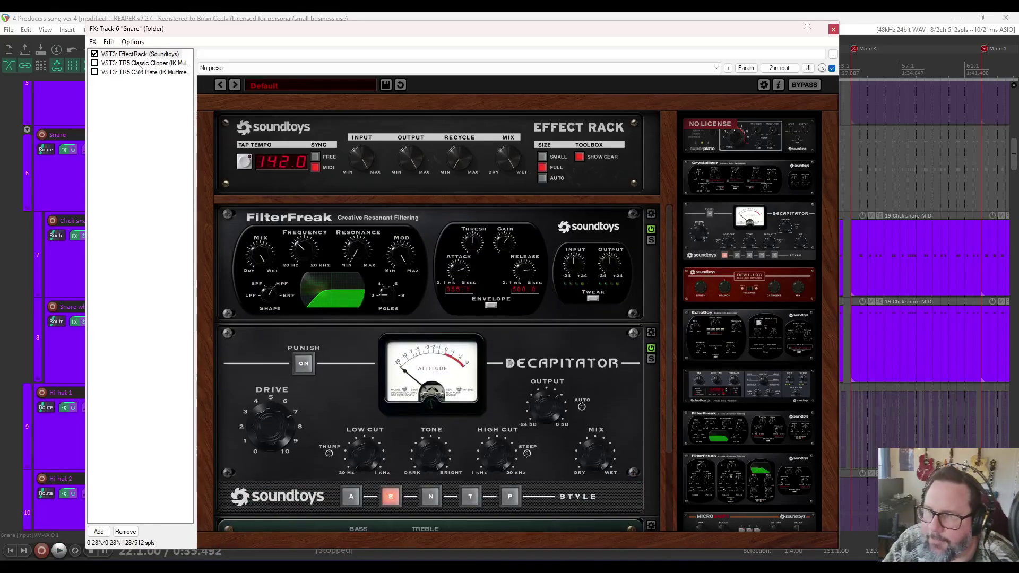
- Re-enable TR5 Classic Clipper and TR5 CSR Plate on the Snare folder, play the snare with all effects, and clear its solo
{"action": "left_click", "coordinate": [95, 62]}
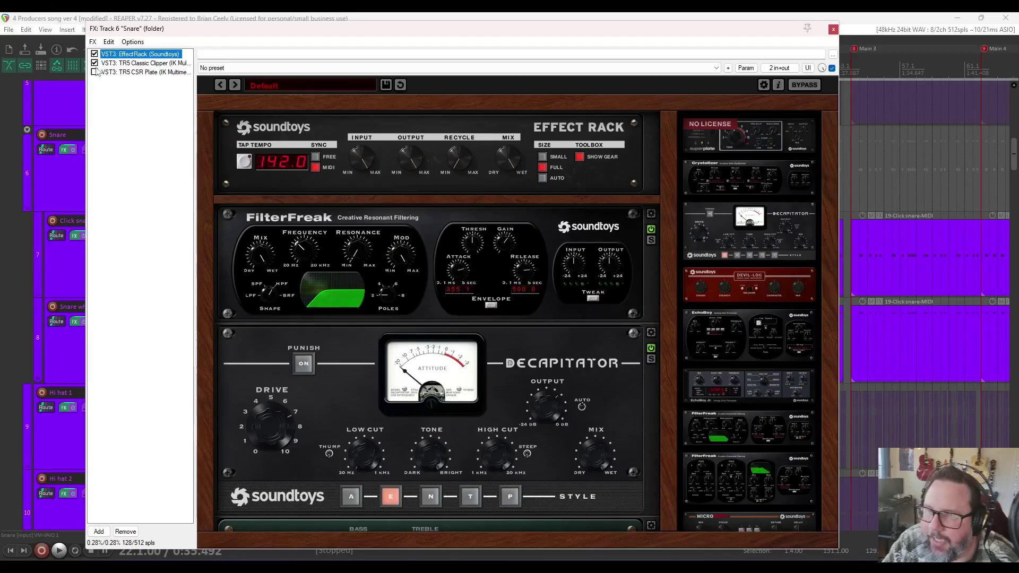
{"action": "left_click", "coordinate": [94, 72]}
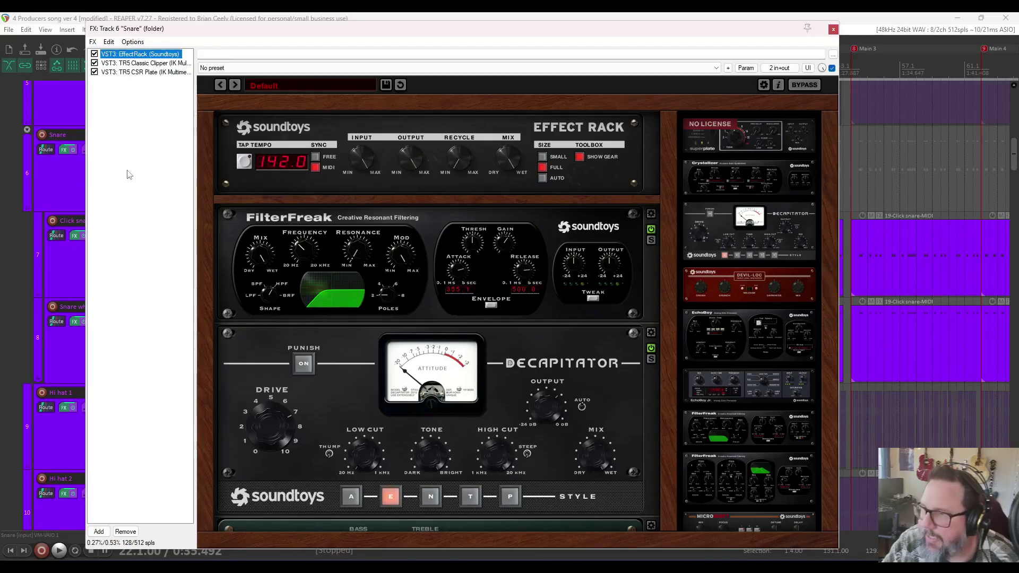
{"action": "key", "text": "space"}
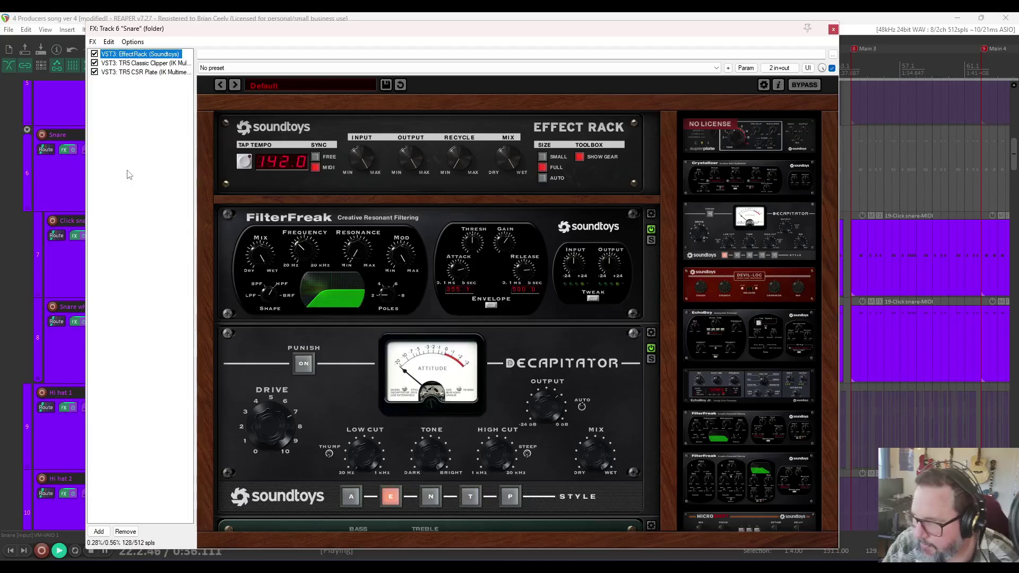
{"action": "left_click", "coordinate": [833, 29]}
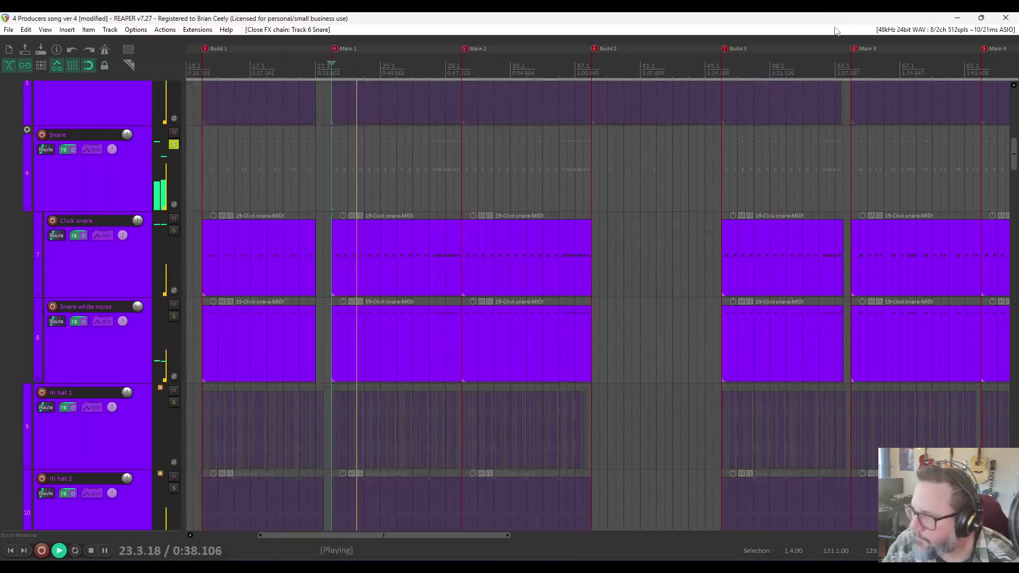
{"action": "key", "text": "space"}
{"action": "left_click", "coordinate": [173, 144]}
- Solo Hi hat 1 and examine its chopped audio items around the Main 1 marker
{"action": "scroll", "coordinate": [95, 289], "scroll_direction": "down", "scroll_amount": 5}
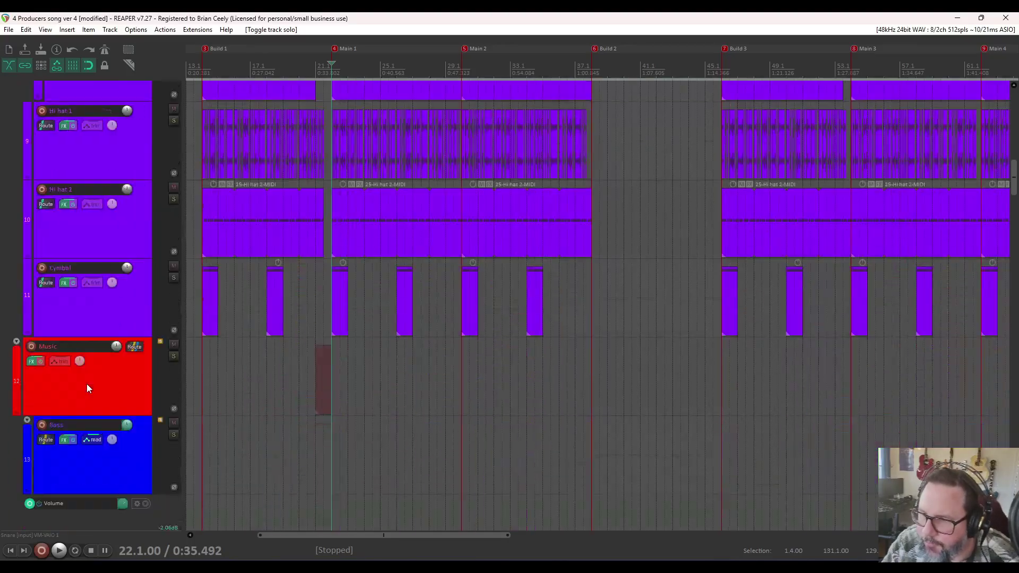
{"action": "scroll", "coordinate": [87, 384], "scroll_direction": "up", "scroll_amount": 1}
{"action": "scroll", "coordinate": [93, 295], "scroll_direction": "up", "scroll_amount": 2}
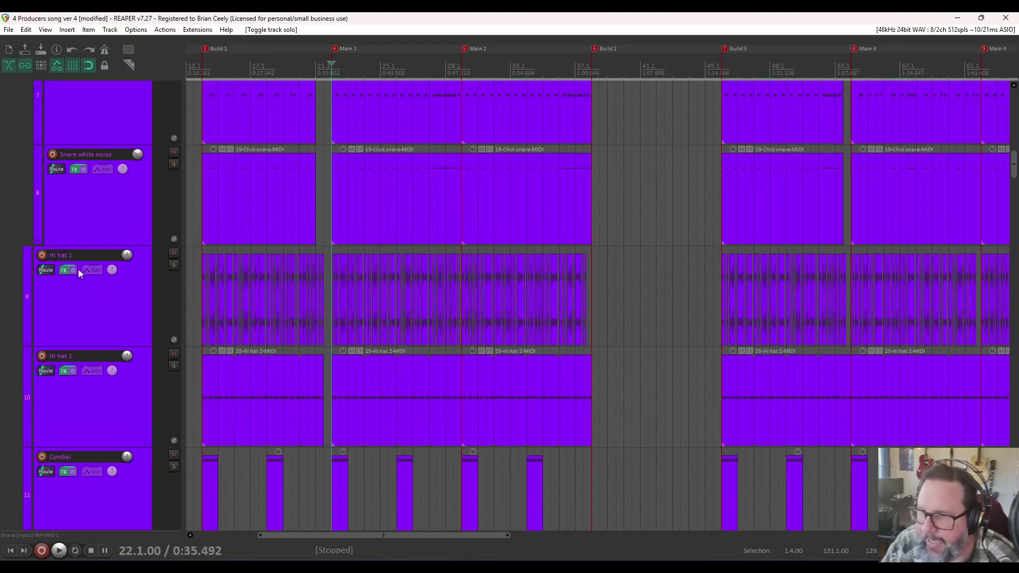
{"action": "left_click", "coordinate": [174, 265]}
{"action": "scroll", "coordinate": [353, 335], "scroll_direction": "up", "scroll_amount": 10}
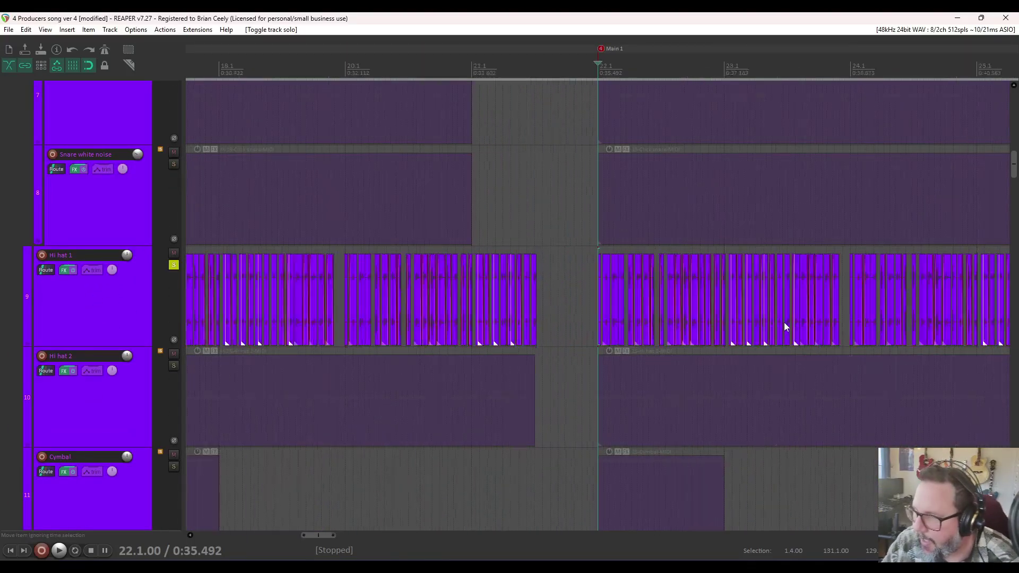
{"action": "scroll", "coordinate": [341, 45], "scroll_direction": "down", "scroll_amount": 5}
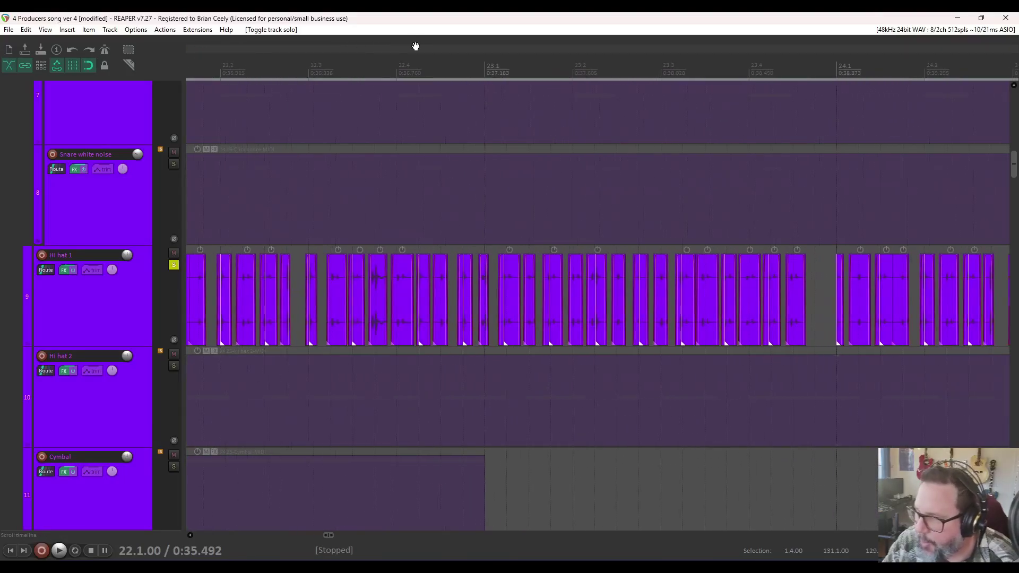
{"action": "scroll", "coordinate": [790, 255], "scroll_direction": "up", "scroll_amount": 2}
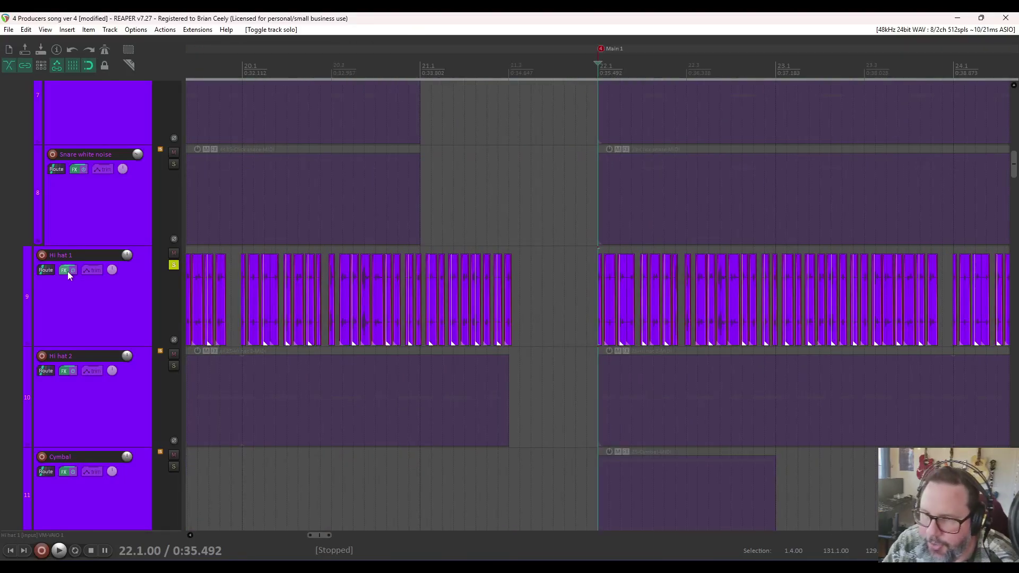
- Open Hi hat 1's FX chain and look at its Classic Clipper, Black 76 and Ping Pong Pan effects
{"action": "left_click", "coordinate": [68, 272]}
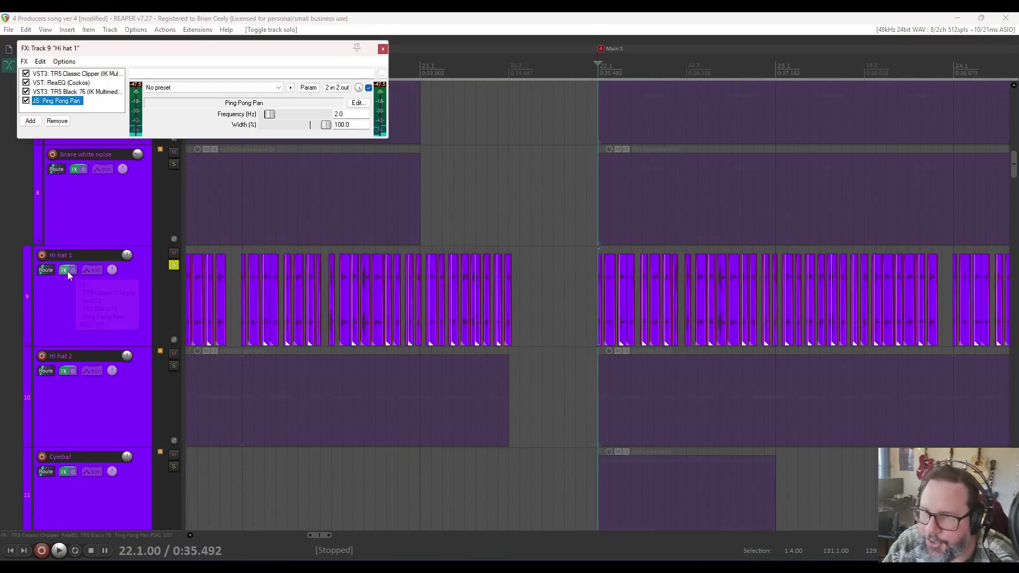
{"action": "left_click", "coordinate": [73, 74]}
{"action": "left_click", "coordinate": [95, 94]}
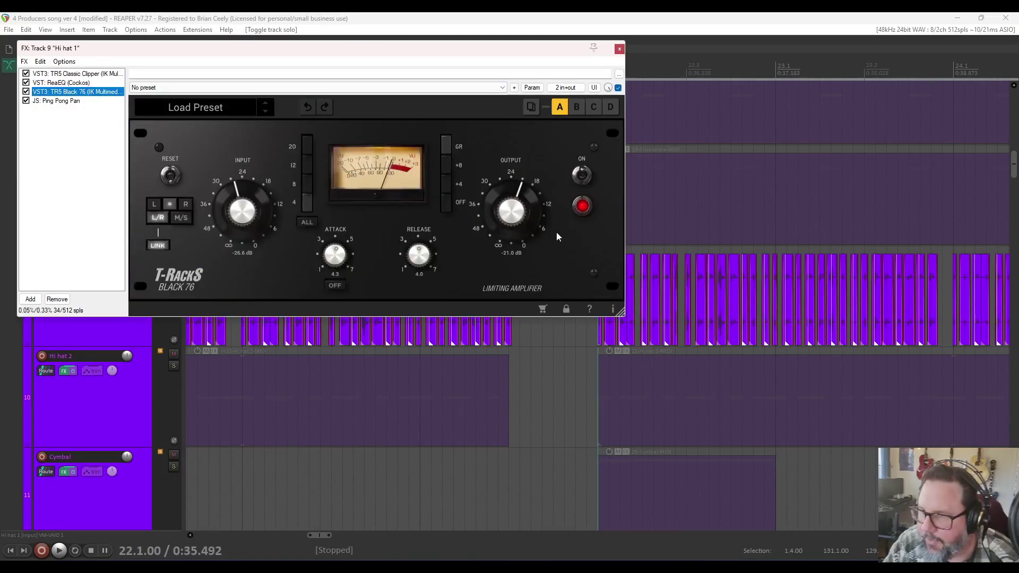
{"action": "left_click", "coordinate": [53, 101]}
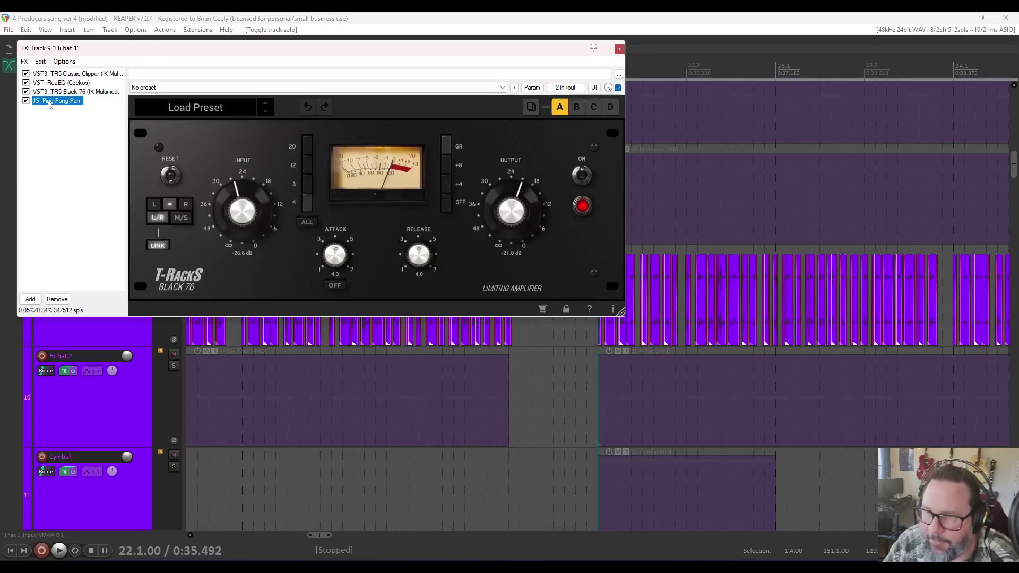
- Play Hi hat 1 in solo from Main 1, closing its FX chain during playback, and clear the solo after stopping
{"action": "key", "text": "space"}
{"action": "left_click_drag", "start_coordinate": [762, 49], "coordinate": [459, 47]}
{"action": "left_click", "coordinate": [382, 49]}
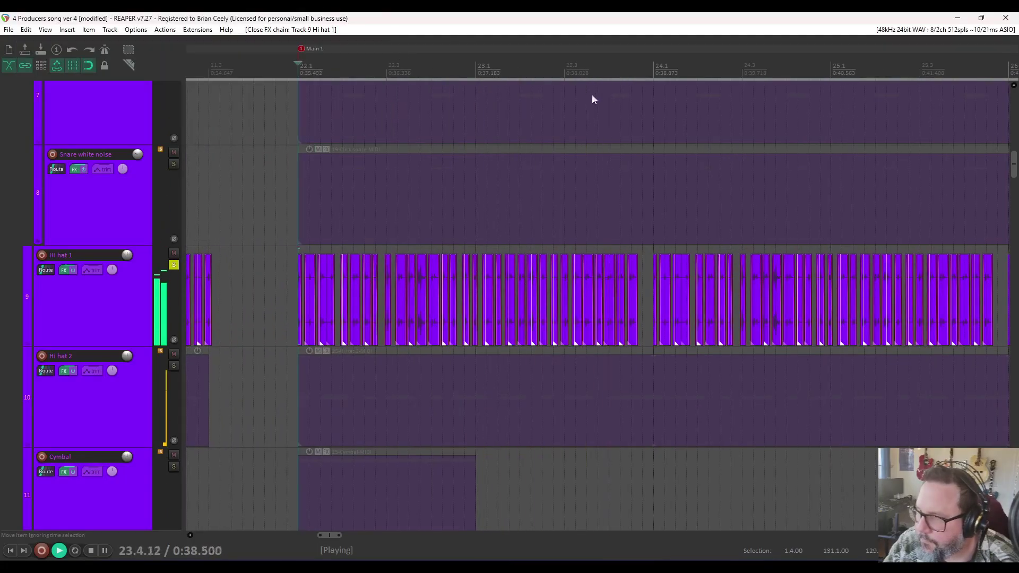
{"action": "scroll", "coordinate": [553, 89], "scroll_direction": "down", "scroll_amount": 5}
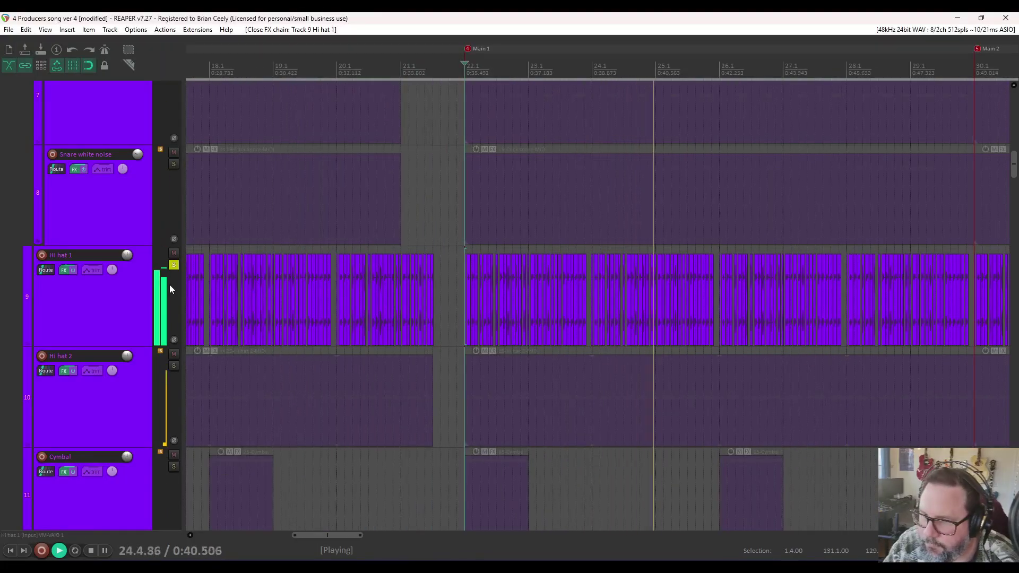
{"action": "key", "text": "space"}
{"action": "left_click", "coordinate": [174, 265]}
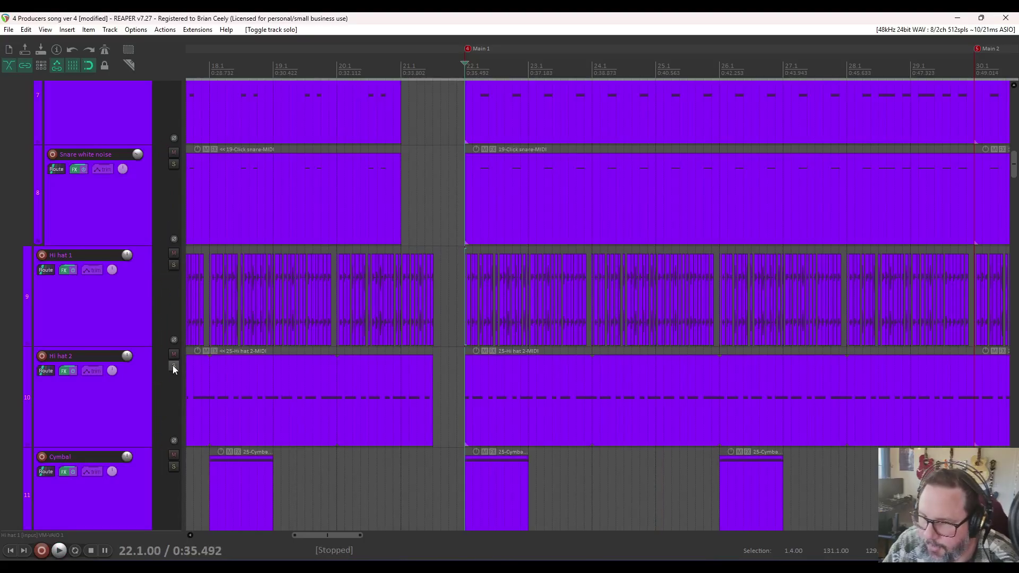
- Solo Hi hat 2 and look through the Black 76, ReaEQ and Ping Pong Pan effects in its FX chain
{"action": "left_click", "coordinate": [64, 374]}
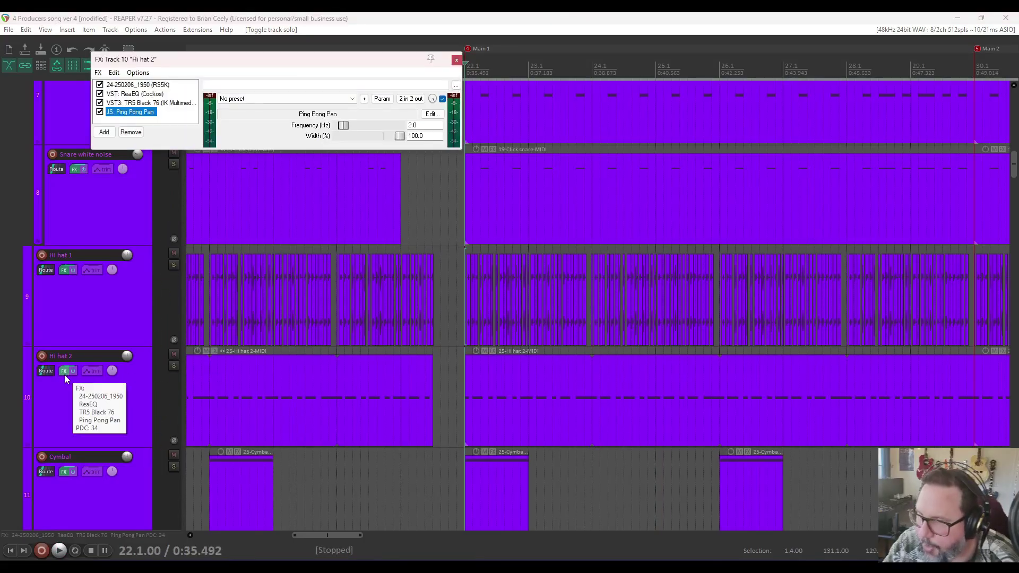
{"action": "left_click", "coordinate": [174, 367]}
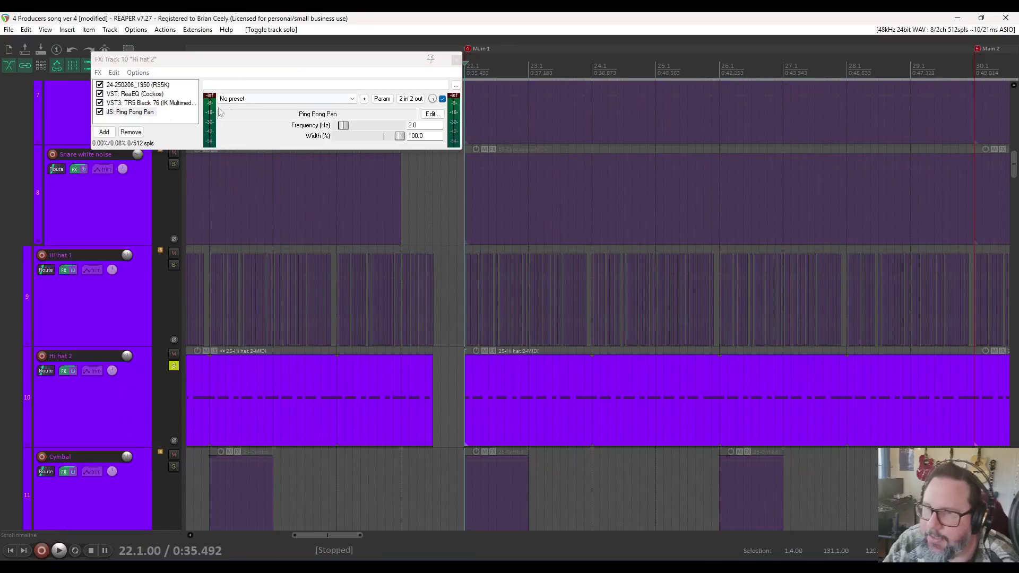
{"action": "left_click", "coordinate": [142, 103]}
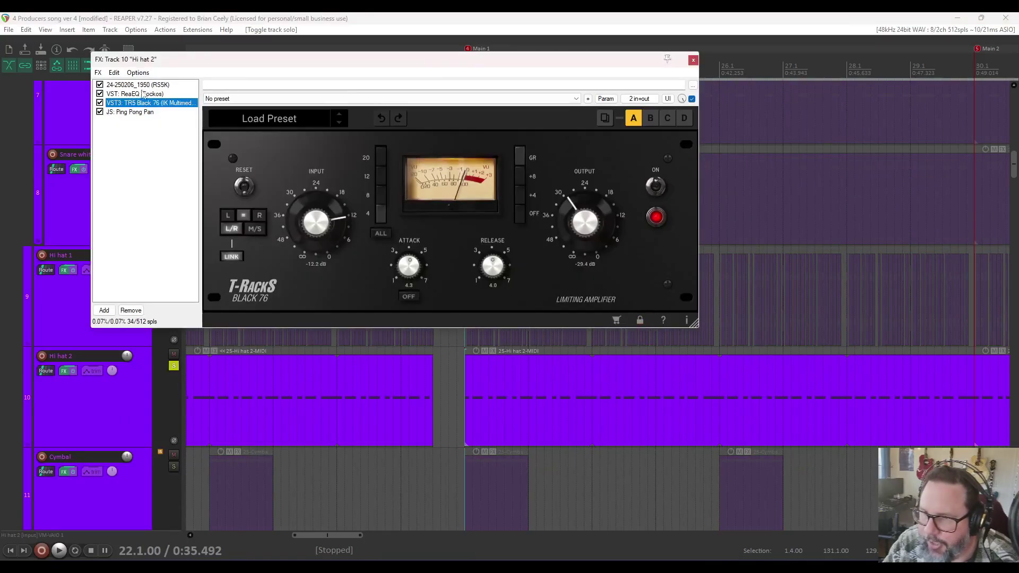
{"action": "left_click", "coordinate": [139, 94]}
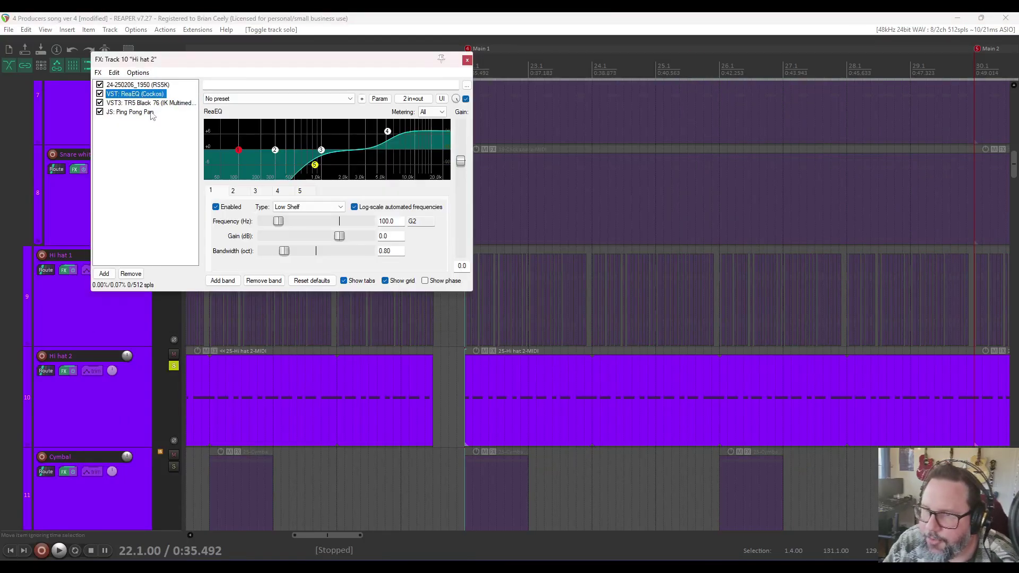
{"action": "left_click", "coordinate": [151, 112]}
- Play Hi hat 2 alone with its FX chain closed, and play it again with Hi hat 1 also soloed
{"action": "key", "text": "space"}
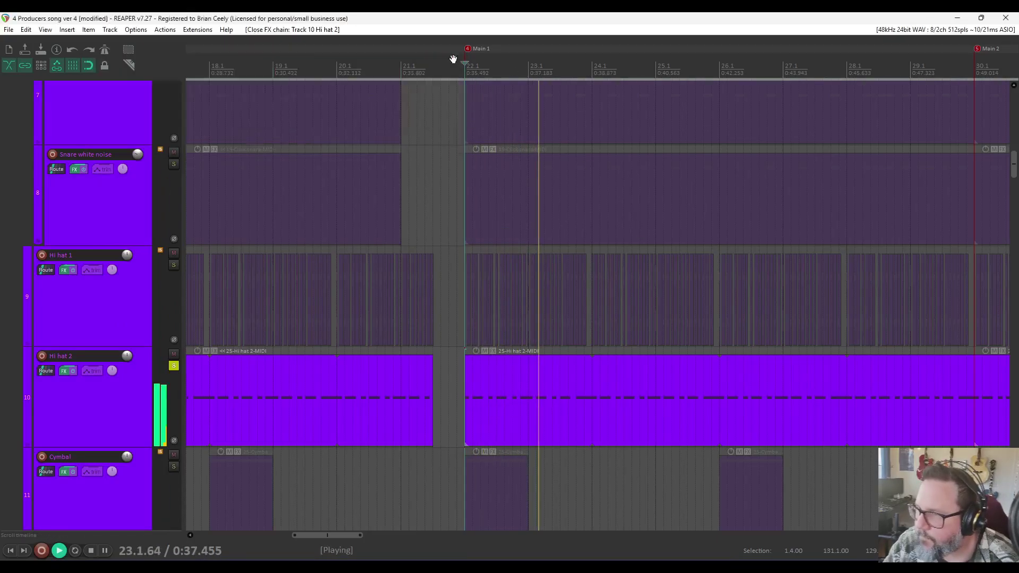
{"action": "left_click", "coordinate": [456, 61]}
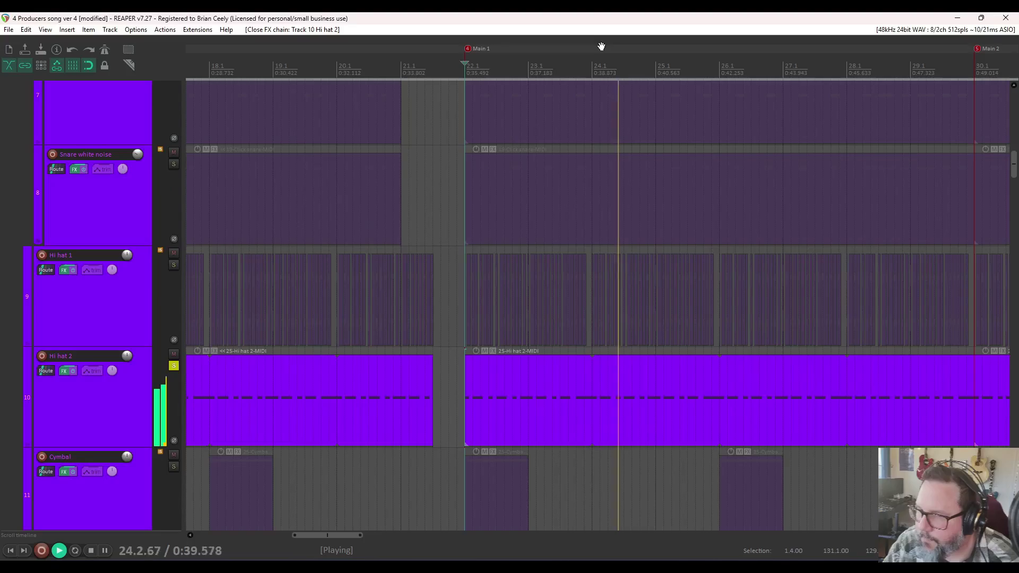
{"action": "key", "text": "space"}
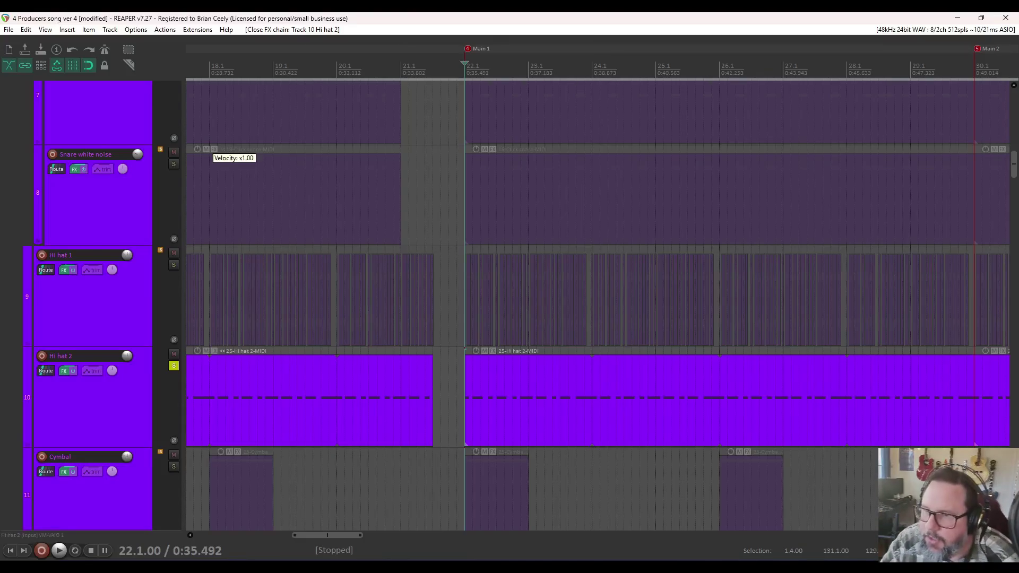
{"action": "left_click", "coordinate": [173, 265]}
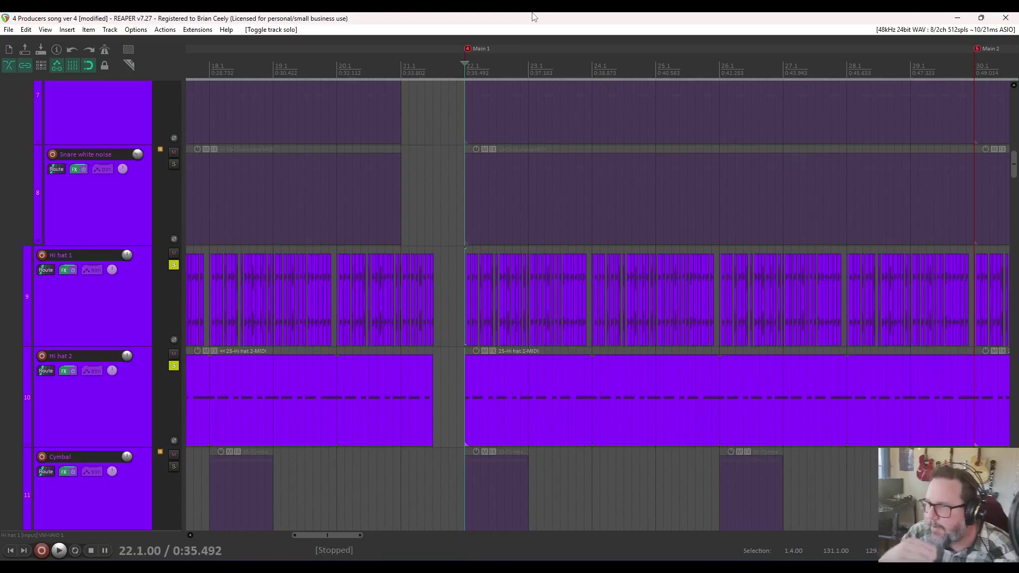
{"action": "key", "text": "space"}
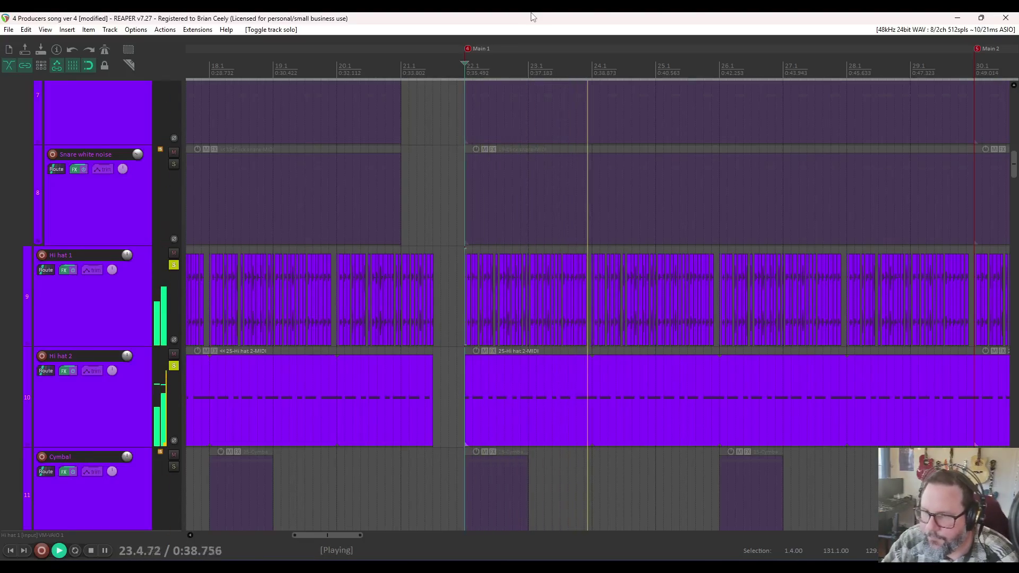
{"action": "key", "text": "space"}
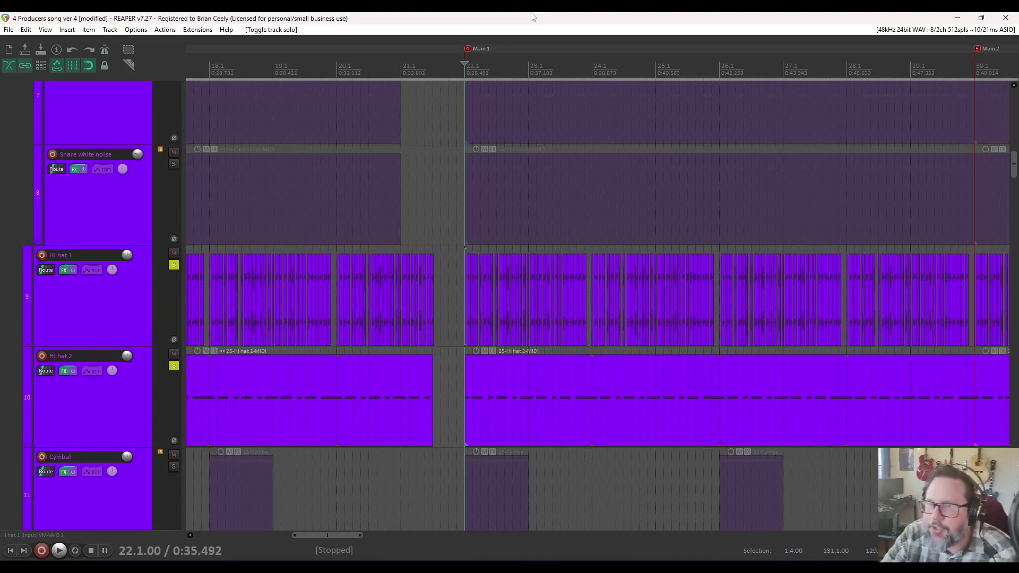
- Solo only the Cymbal track and look at its stretched-cymbal ReaSamplOmatic5000 sample, ReaEQ and TR5 Black 76 settings
{"action": "scroll", "coordinate": [331, 242], "scroll_direction": "down", "scroll_amount": 3}
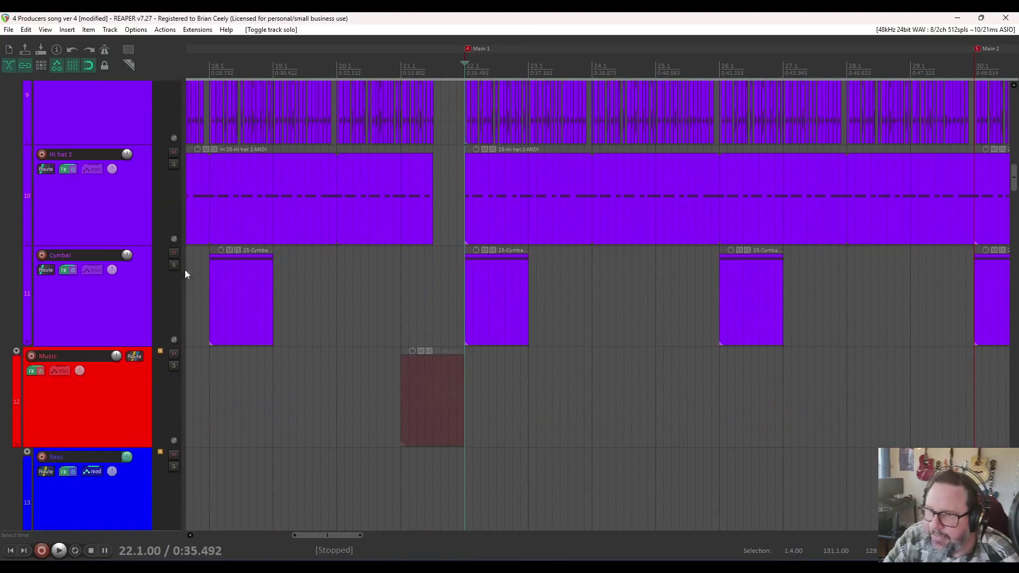
{"action": "left_click", "coordinate": [173, 265]}
{"action": "left_click", "coordinate": [64, 270]}
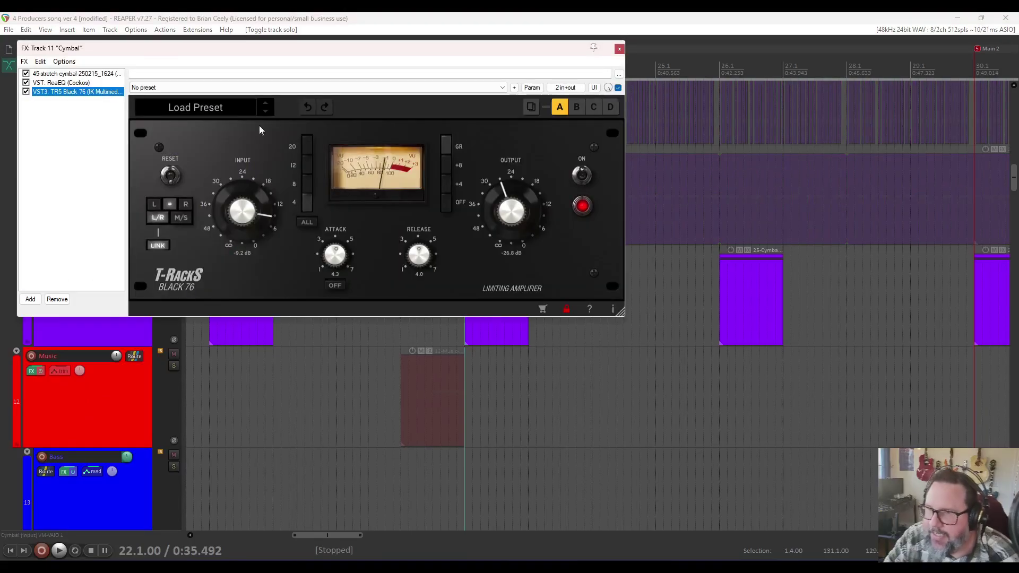
{"action": "left_click", "coordinate": [63, 74]}
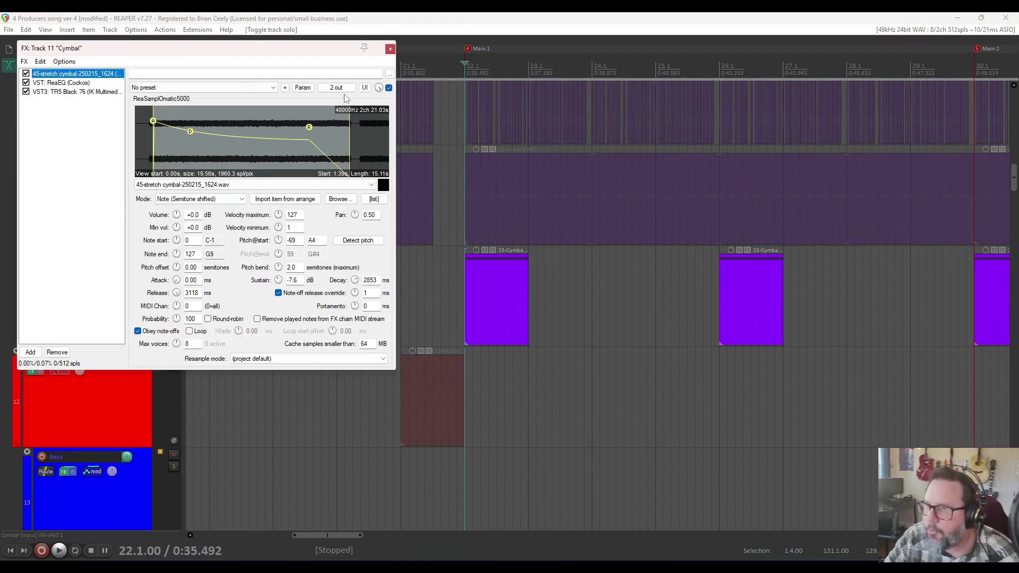
{"action": "left_click", "coordinate": [52, 83]}
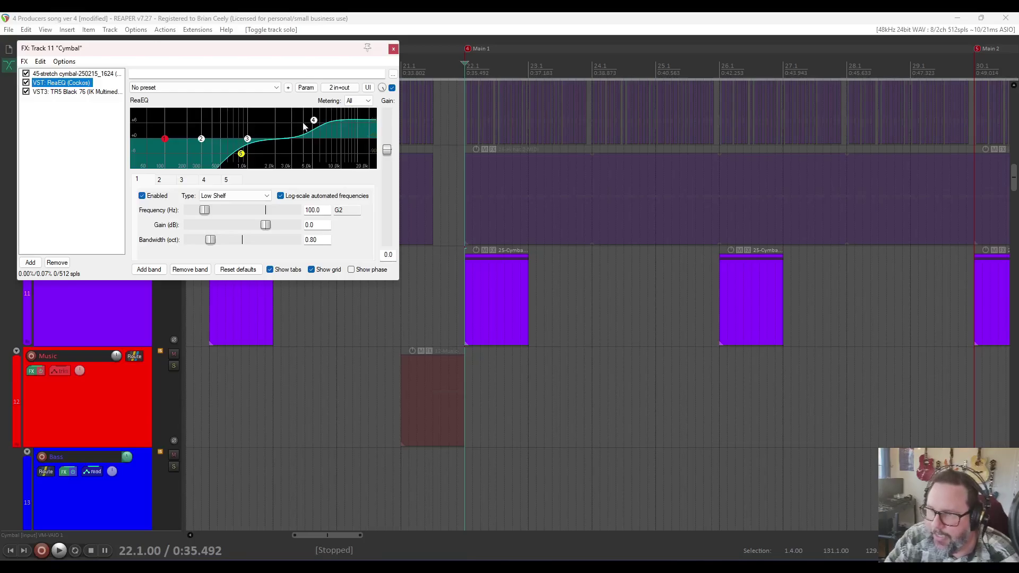
{"action": "left_click", "coordinate": [54, 91]}
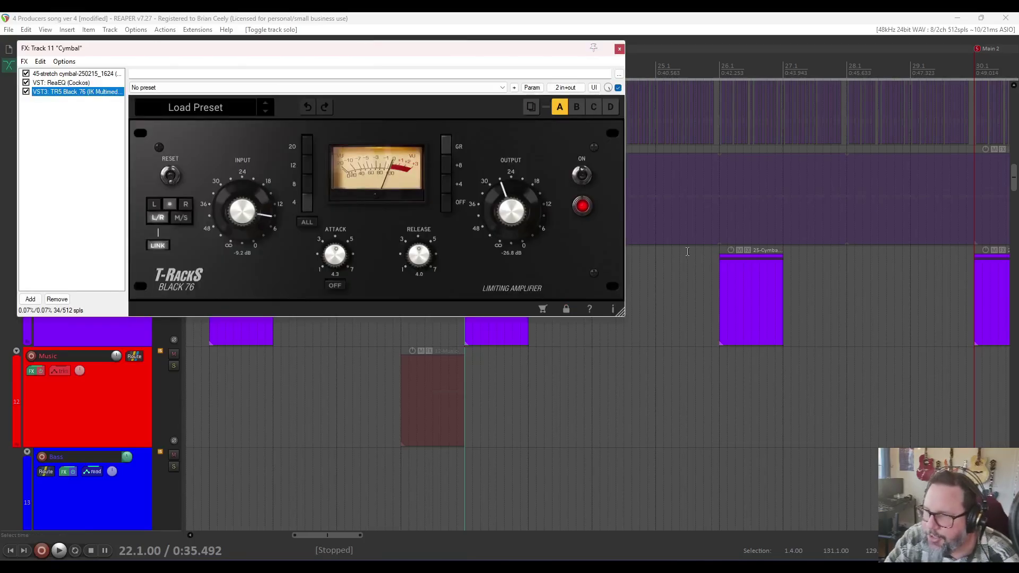
- Play the Cymbal track in solo with its FX chain closed, stop playback and clear the solo
{"action": "key", "text": "space"}
{"action": "left_click", "coordinate": [620, 49]}
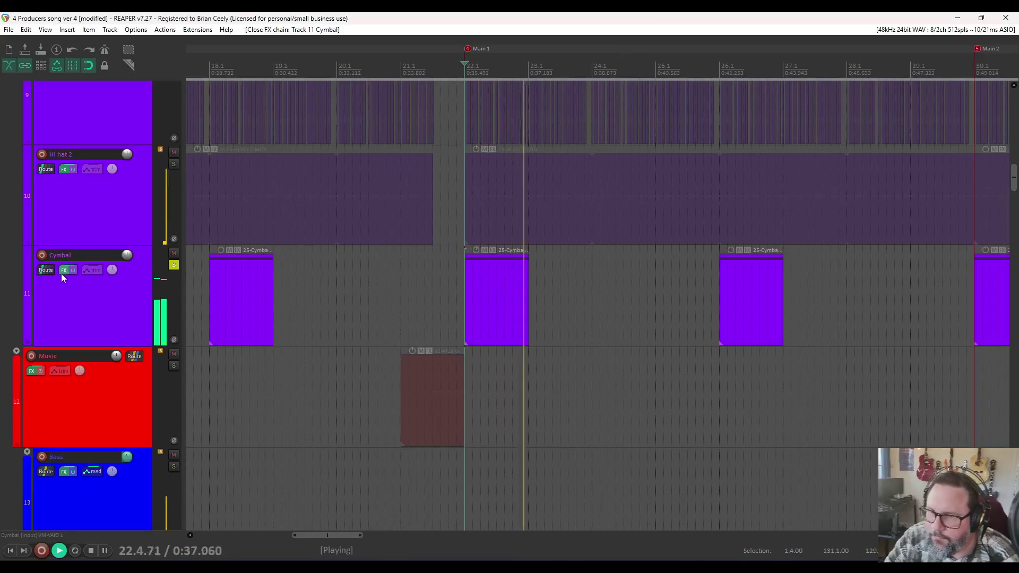
{"action": "key", "text": "space"}
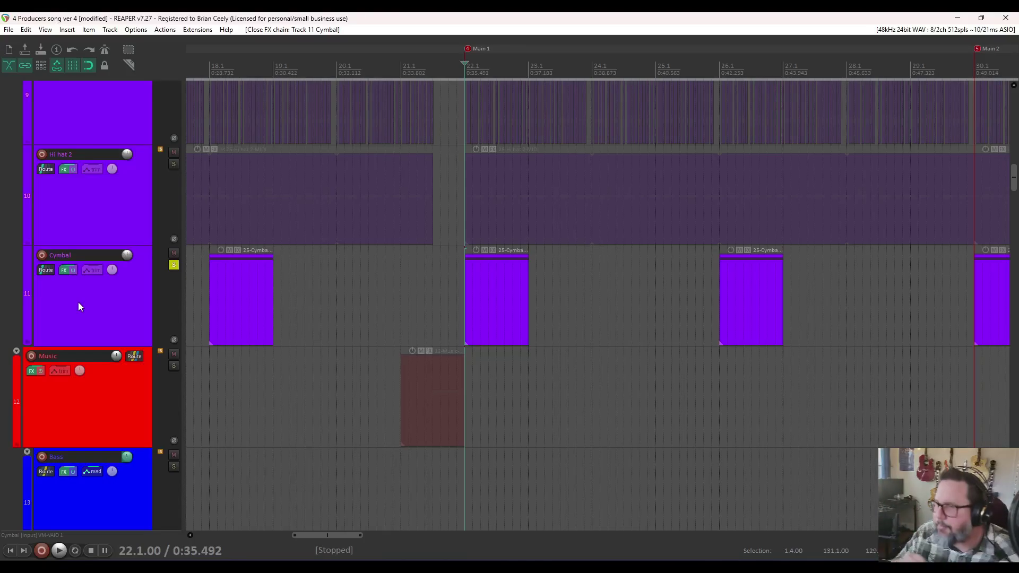
{"action": "key", "text": "grave"}
{"action": "left_click", "coordinate": [173, 292]}
- Solo the Robot thingy track, play it from its first clip at bar 4, stop playback and clear the solo
{"action": "scroll", "coordinate": [143, 331], "scroll_direction": "down", "scroll_amount": 6}
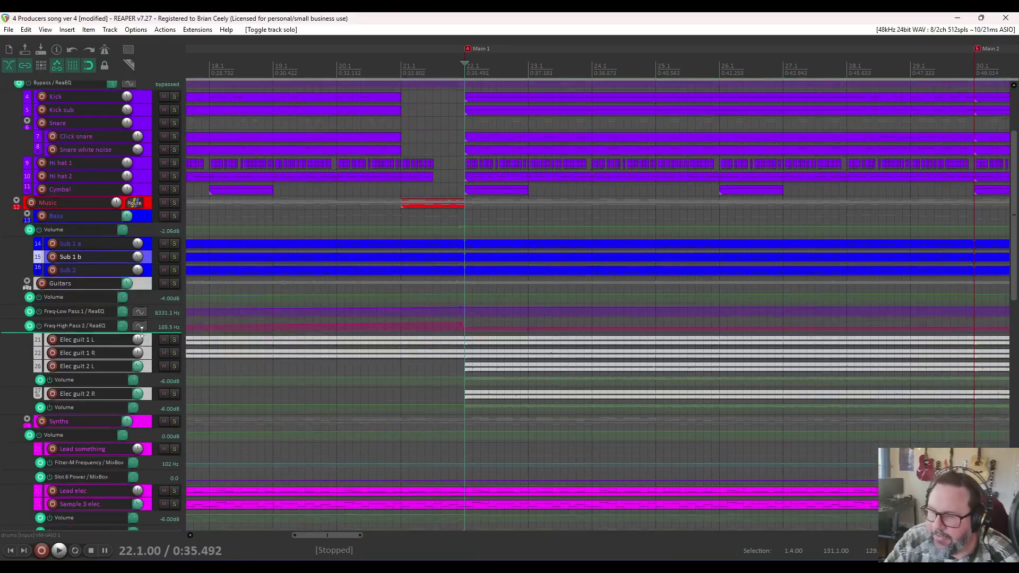
{"action": "scroll", "coordinate": [143, 334], "scroll_direction": "down", "scroll_amount": 7}
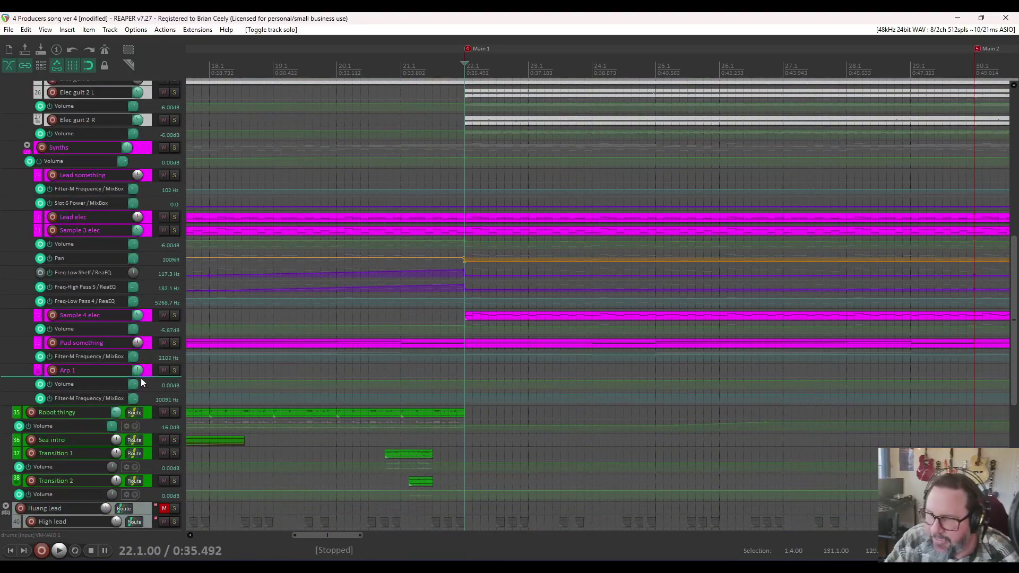
{"action": "key", "text": "grave"}
{"action": "scroll", "coordinate": [142, 384], "scroll_direction": "down", "scroll_amount": 13}
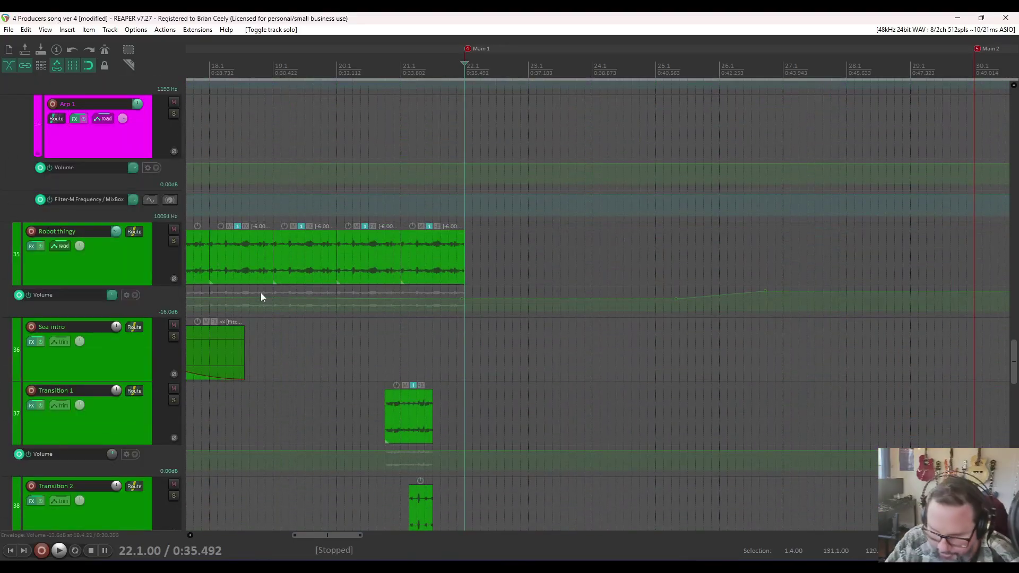
{"action": "key", "text": "Home"}
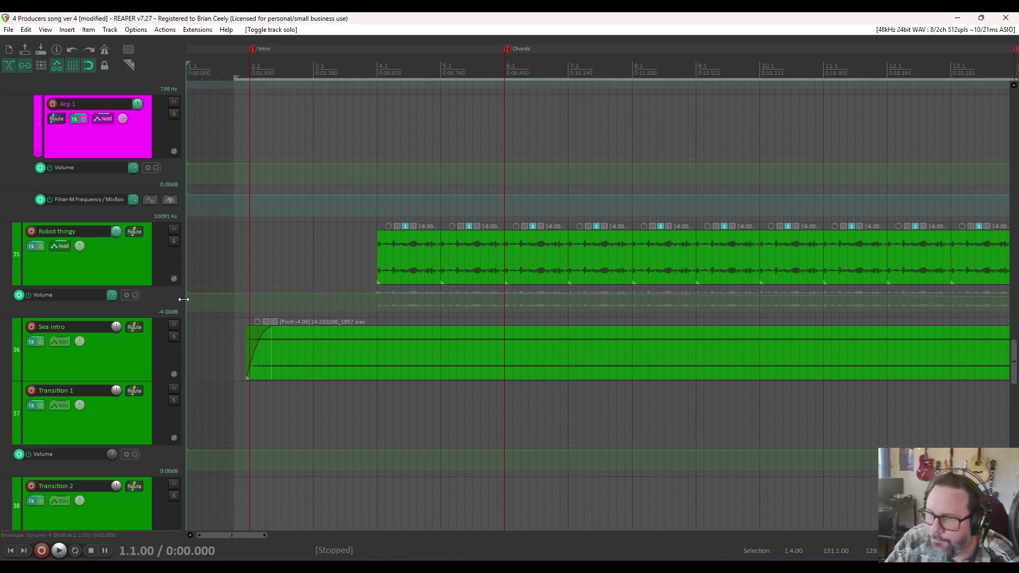
{"action": "left_click", "coordinate": [174, 242]}
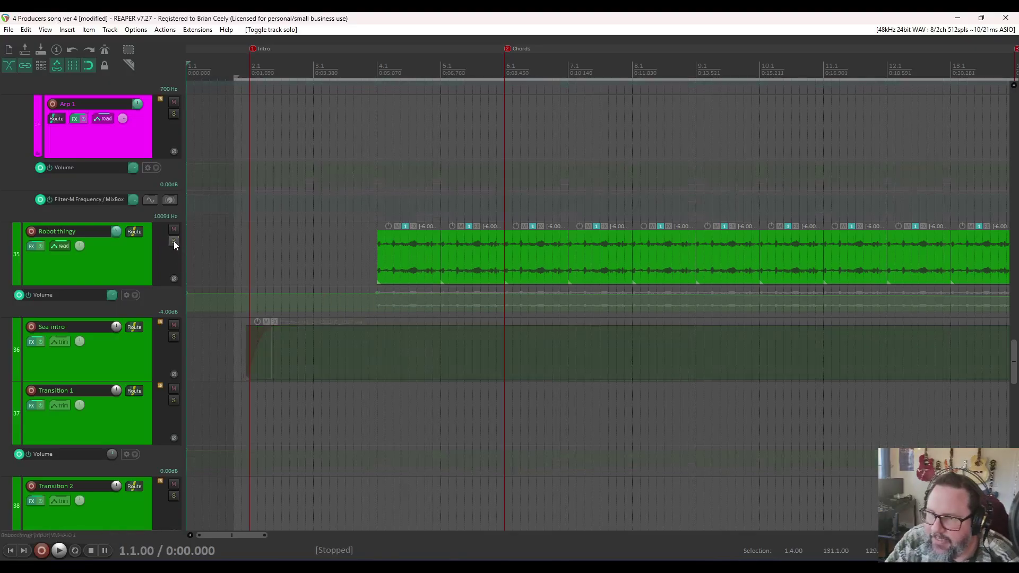
{"action": "left_click", "coordinate": [376, 67]}
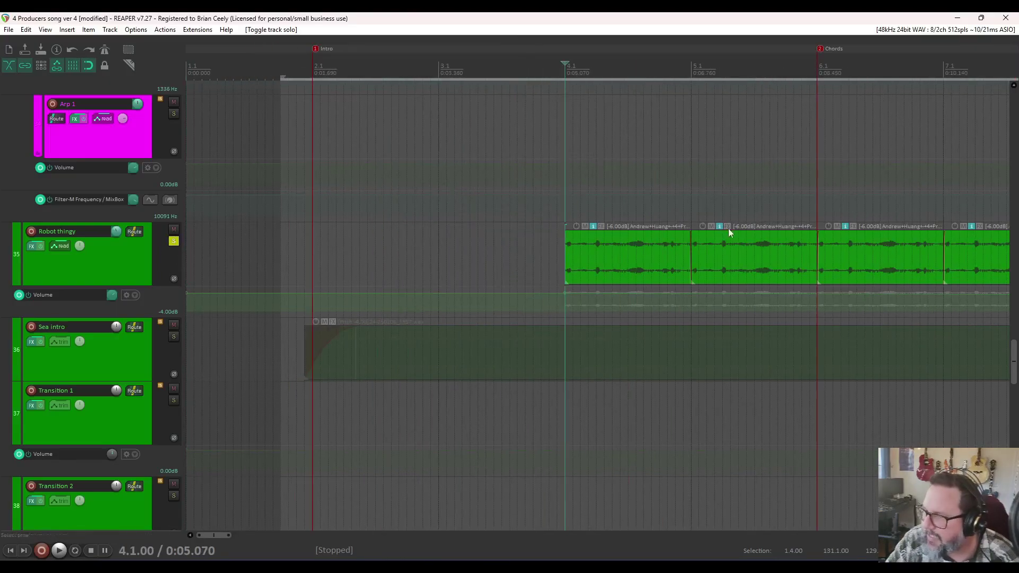
{"action": "key", "text": "space"}
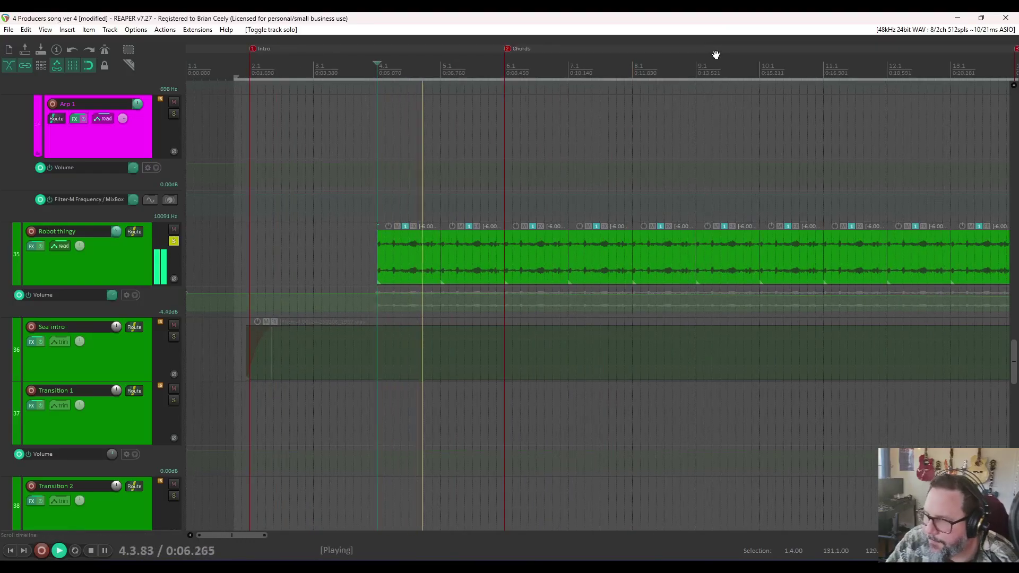
{"action": "left_click_drag", "start_coordinate": [715, 56], "coordinate": [494, 55]}
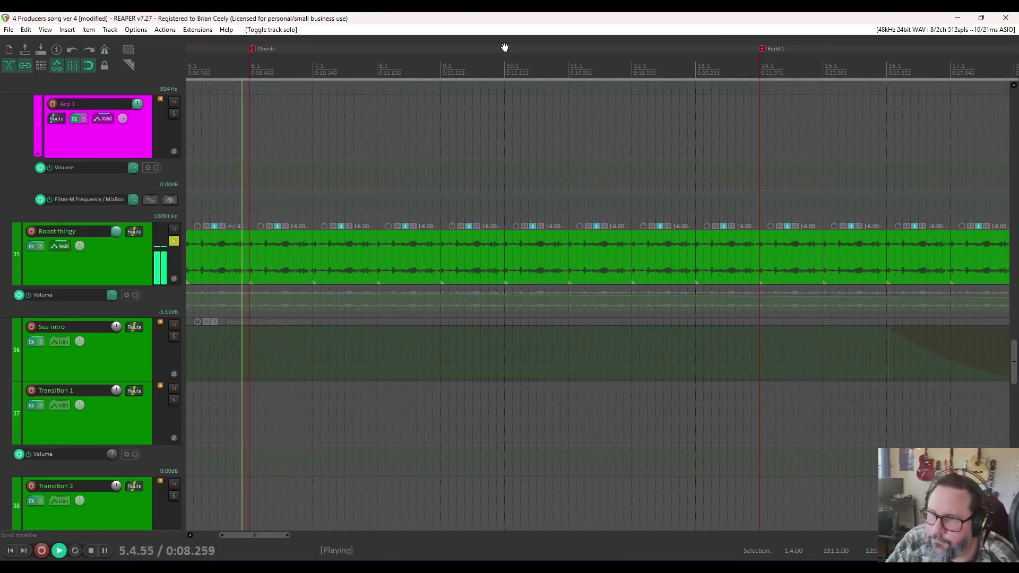
{"action": "key", "text": "space"}
{"action": "left_click", "coordinate": [174, 241]}
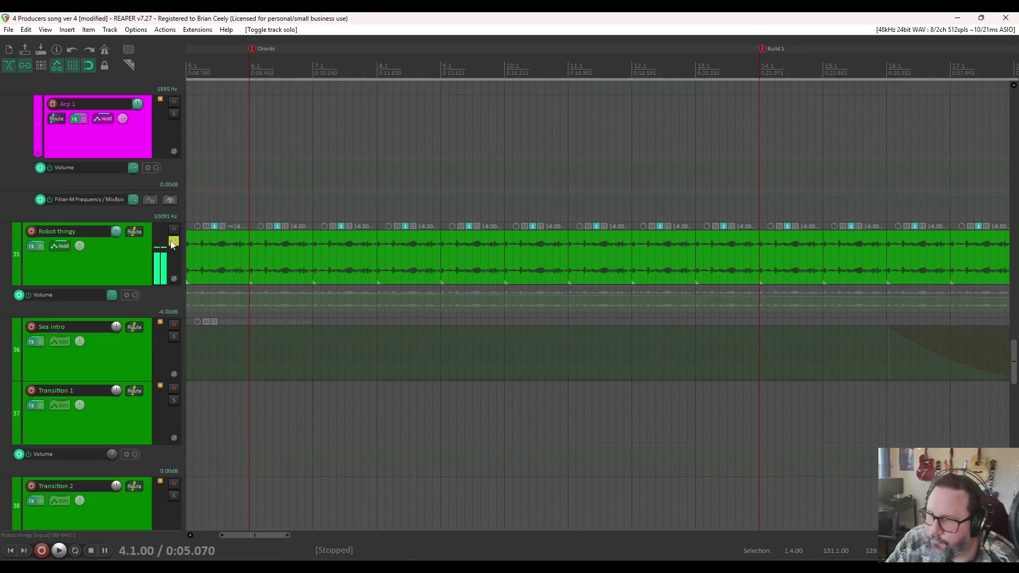
- Set the edit cursor to 76.4.00, at the start of the Transition 1 clip that leads into Breakdown 1
{"action": "scroll", "coordinate": [829, 267], "scroll_direction": "down", "scroll_amount": 10}
{"action": "scroll", "coordinate": [706, 366], "scroll_direction": "down", "scroll_amount": 6}
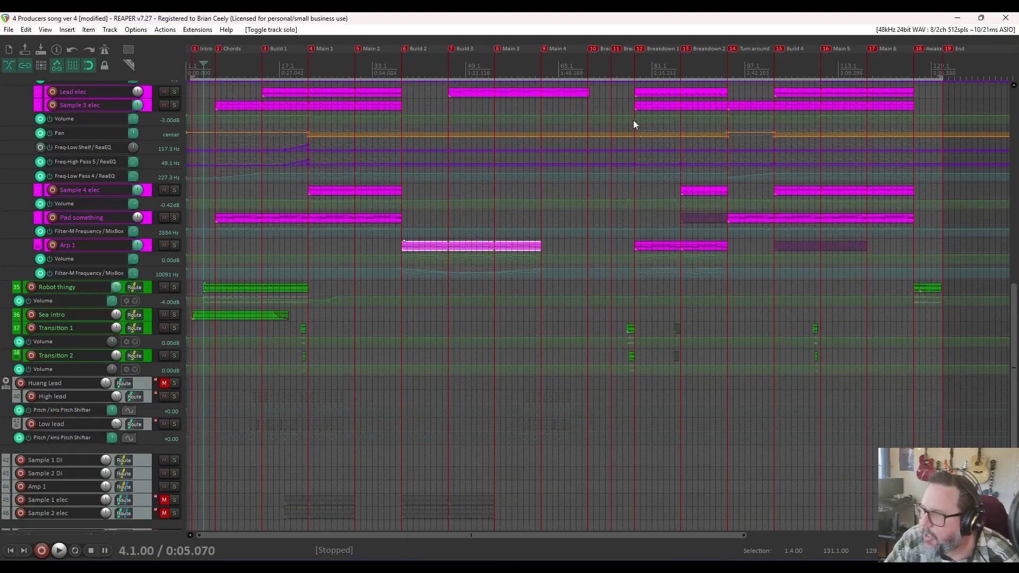
{"action": "left_click", "coordinate": [617, 59]}
{"action": "scroll", "coordinate": [650, 85], "scroll_direction": "up", "scroll_amount": 8}
{"action": "scroll", "coordinate": [738, 85], "scroll_direction": "right", "scroll_amount": 3}
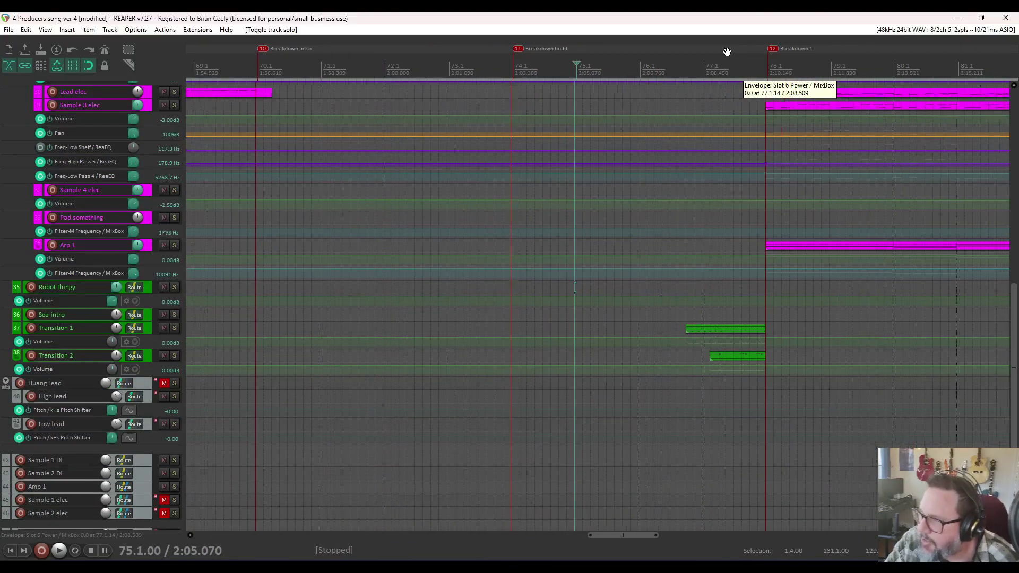
{"action": "scroll", "coordinate": [160, 330], "scroll_direction": "up", "scroll_amount": 5}
{"action": "scroll", "coordinate": [161, 331], "scroll_direction": "up", "scroll_amount": 2}
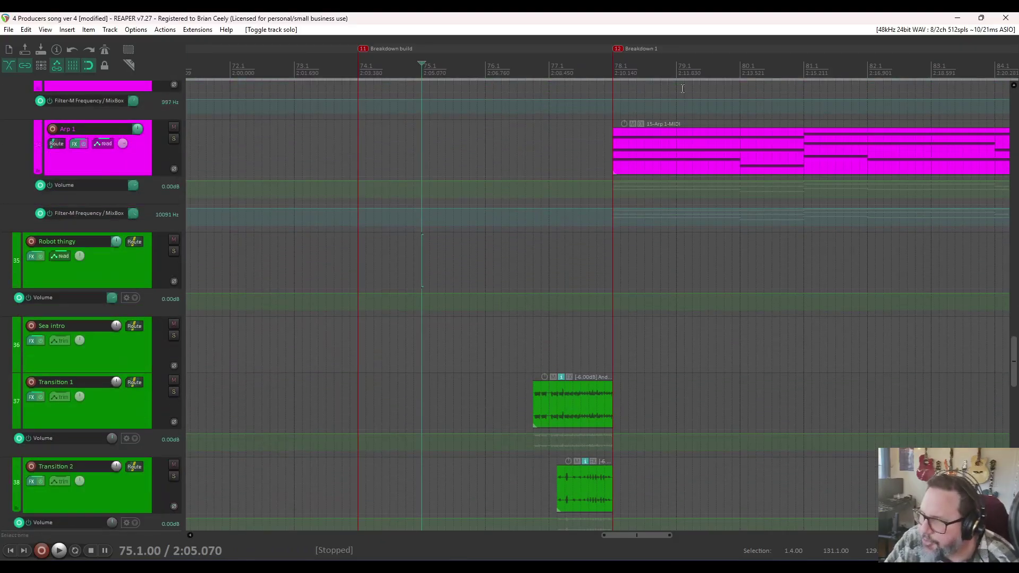
{"action": "left_click", "coordinate": [534, 72]}
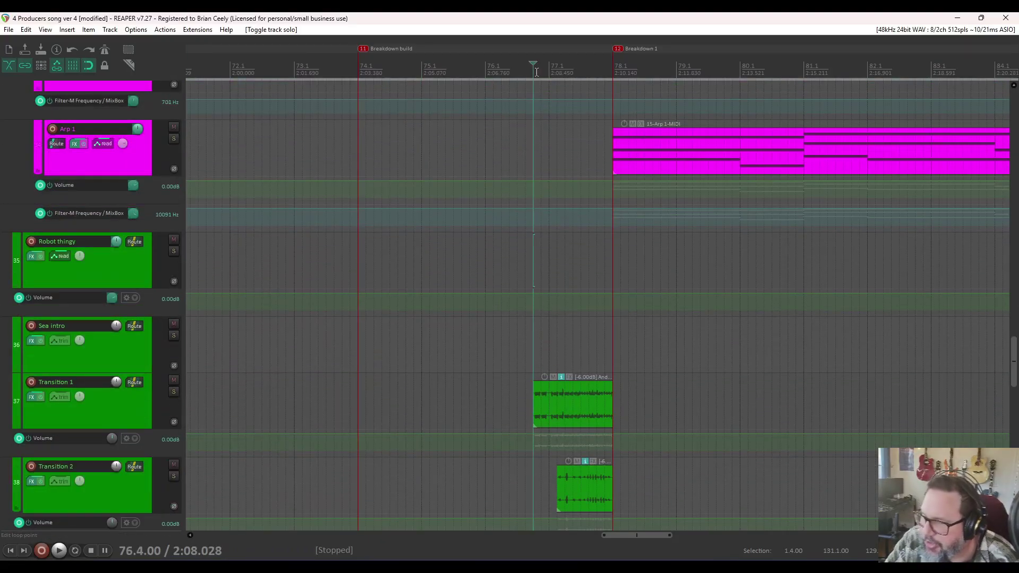
{"action": "scroll", "coordinate": [141, 362], "scroll_direction": "down", "scroll_amount": 3}
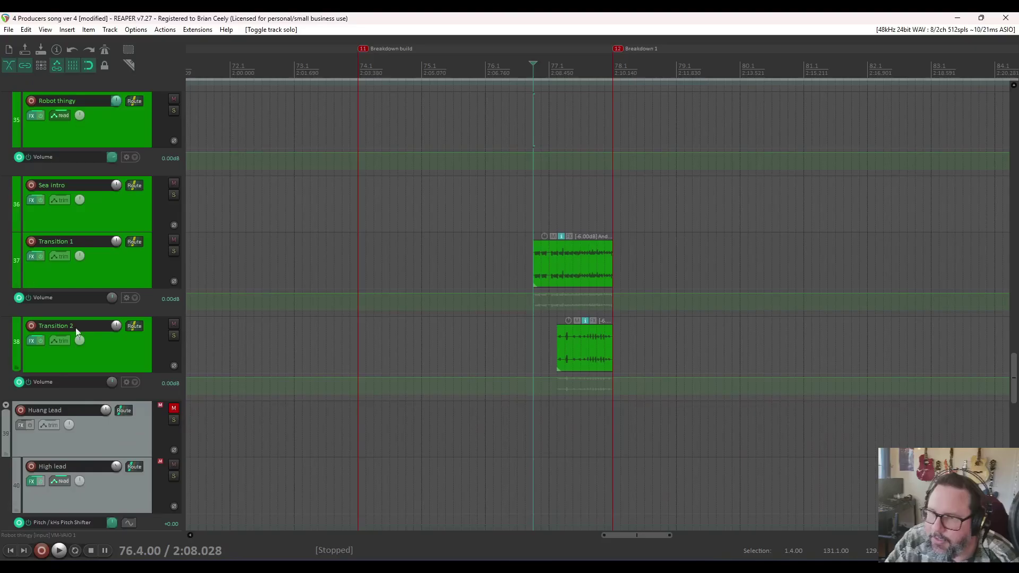
- Select the Transition 1 and Transition 2 clips before Breakdown 1 in turn, and play both tracks together in solo
{"action": "left_click_drag", "start_coordinate": [658, 265], "coordinate": [605, 260]}
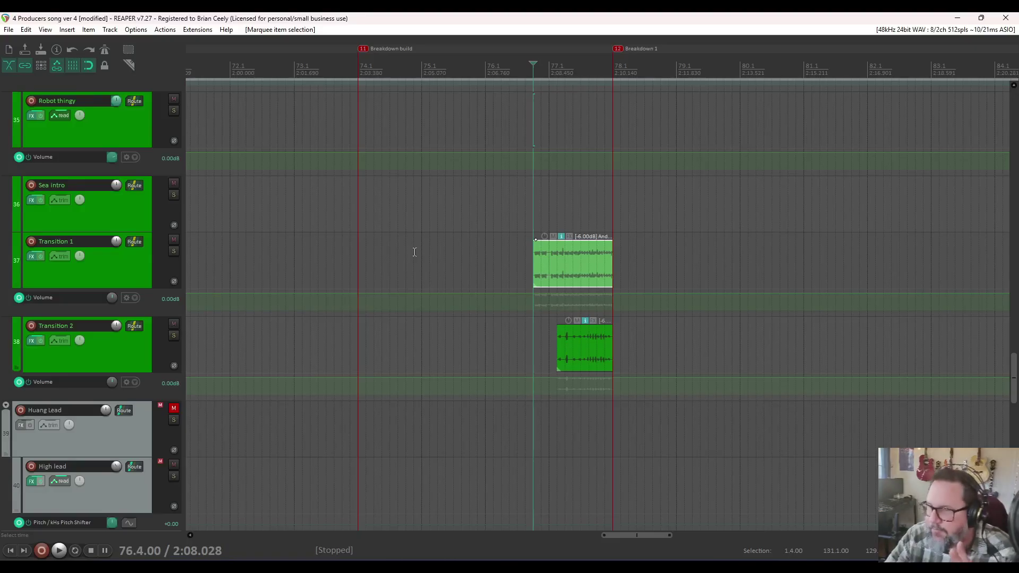
{"action": "left_click_drag", "start_coordinate": [552, 345], "coordinate": [675, 351]}
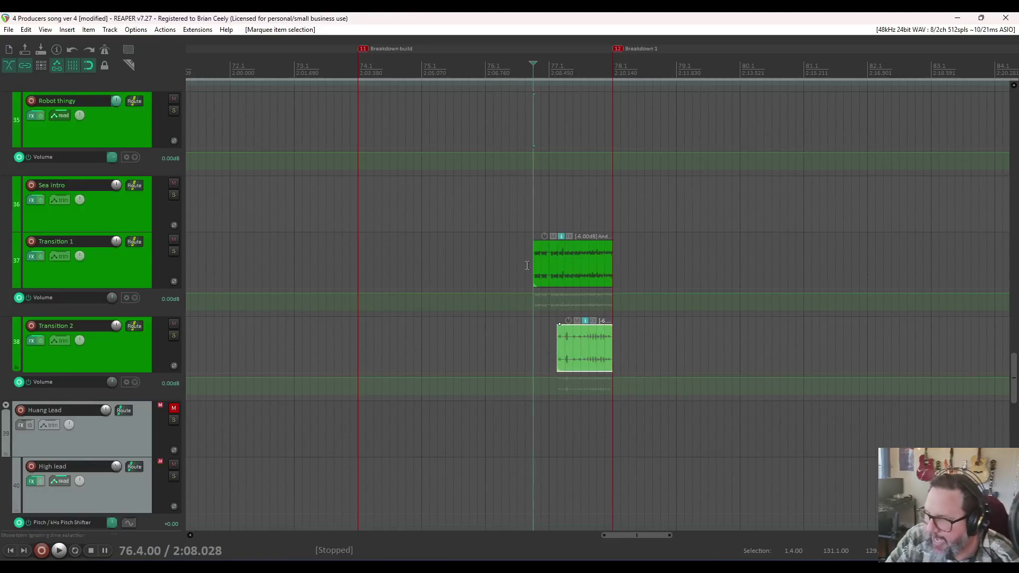
{"action": "left_click", "coordinate": [173, 251]}
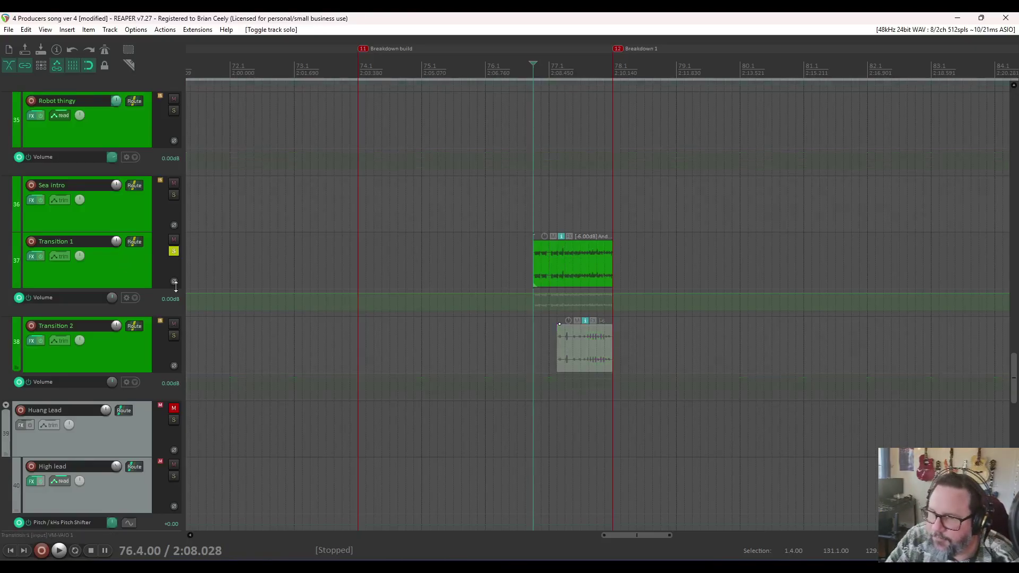
{"action": "left_click", "coordinate": [173, 336]}
{"action": "key", "text": "space"}
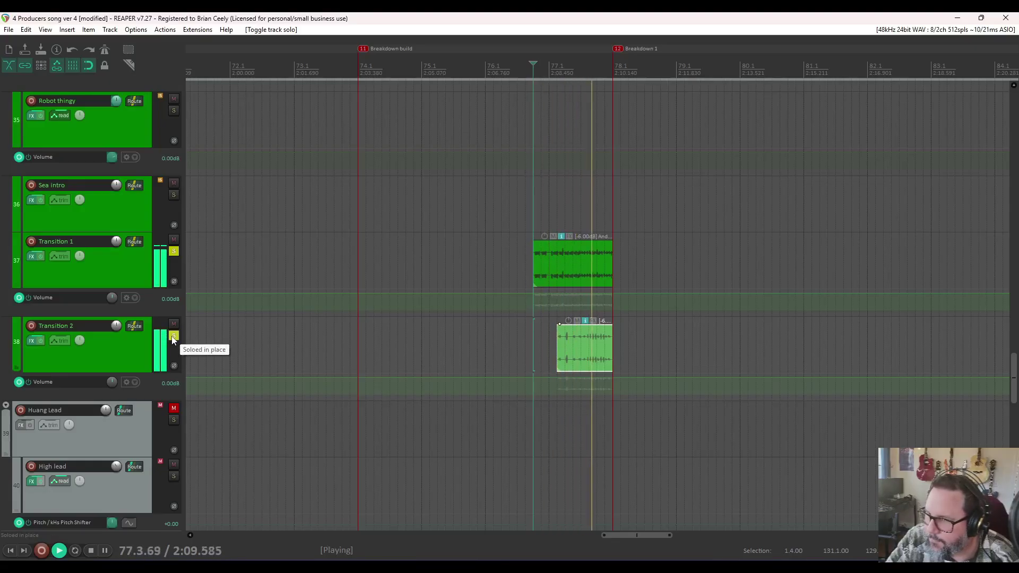
{"action": "key", "text": "space"}
- Look through the stacked ReaEQ all-pass filters in Transition 1's FX chain, and close the chain
{"action": "left_click", "coordinate": [32, 256]}
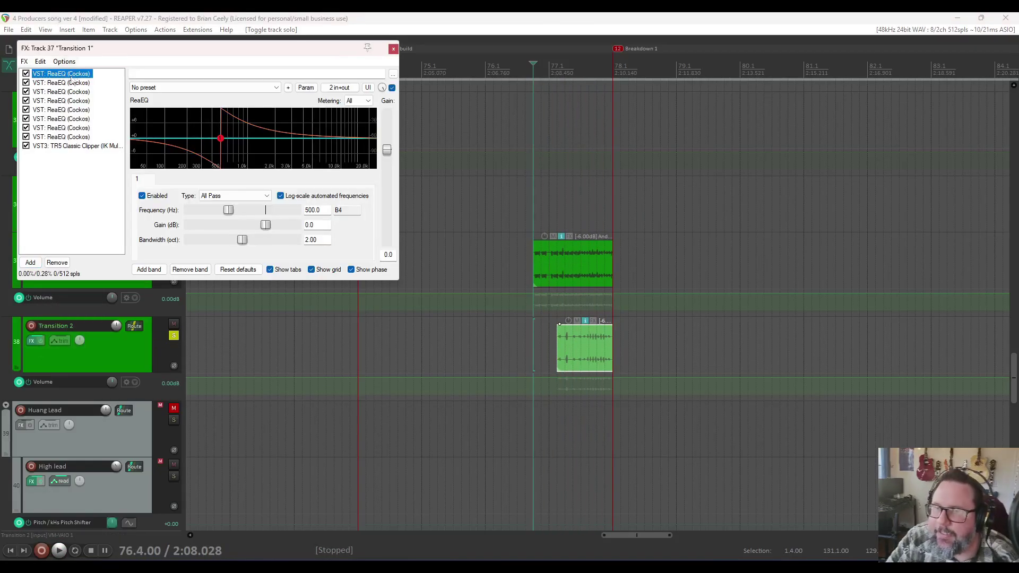
{"action": "key", "text": "Down"}
{"action": "key", "text": "Down"}
{"action": "key", "text": "Down"}
{"action": "key", "text": "Down"}
{"action": "key", "text": "Down"}
{"action": "key", "text": "Down"}
{"action": "key", "text": "Down"}
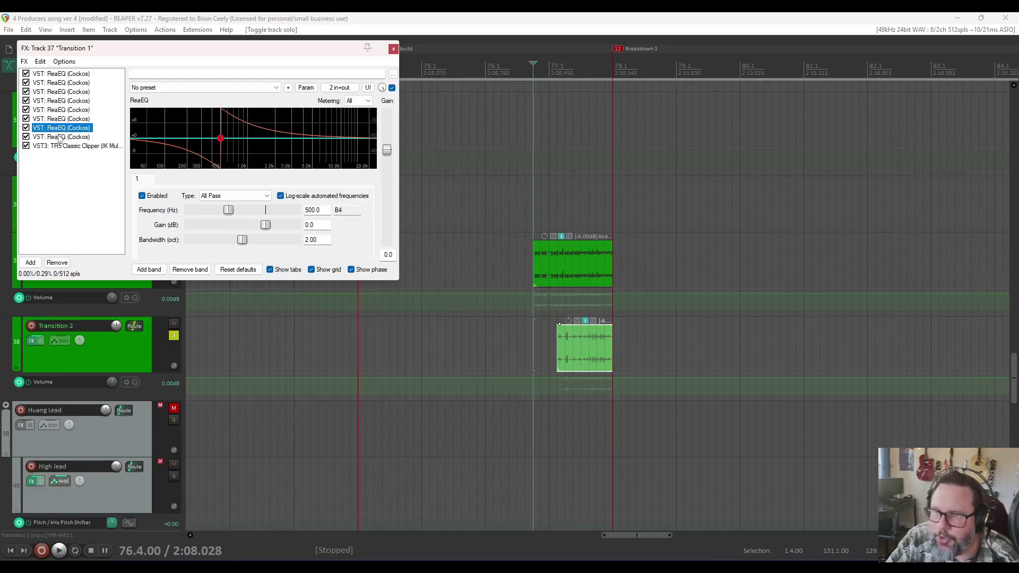
{"action": "left_click", "coordinate": [80, 82]}
{"action": "left_click", "coordinate": [82, 75]}
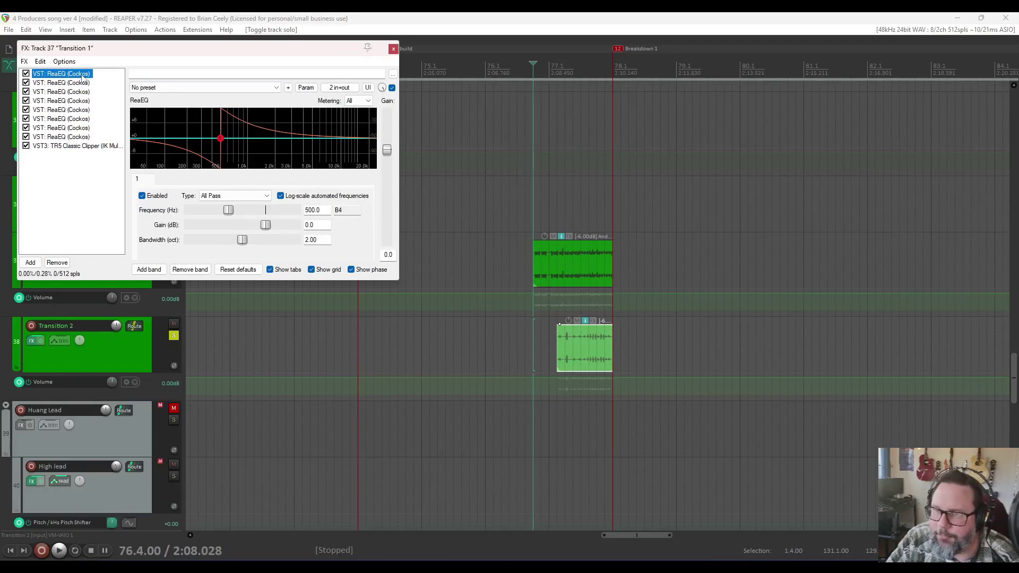
{"action": "left_click", "coordinate": [394, 48]}
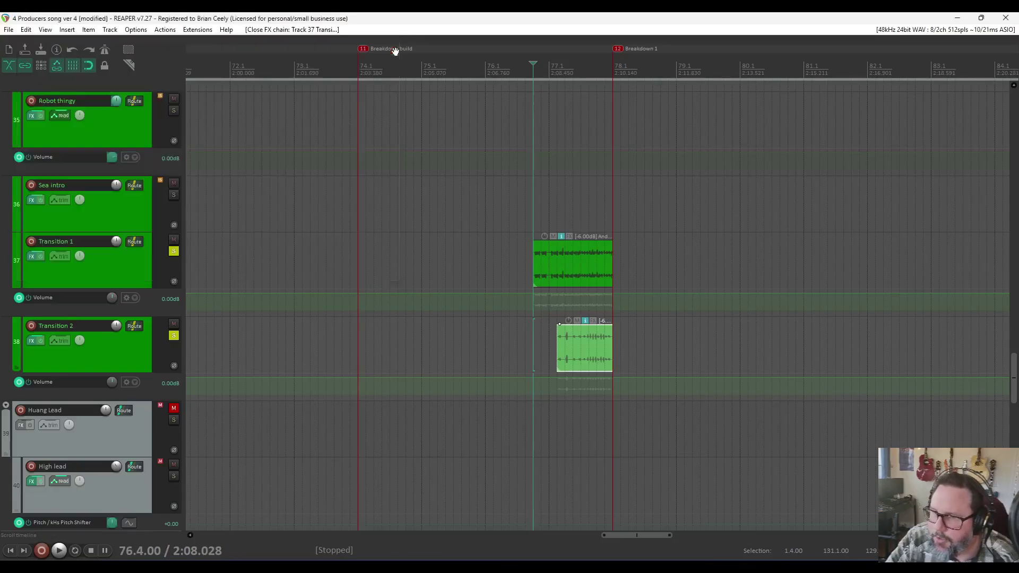
- Play Transition 1 and Transition 2 in solo with both tracks' FX bypassed, and re-enable their FX
{"action": "left_click", "coordinate": [40, 257]}
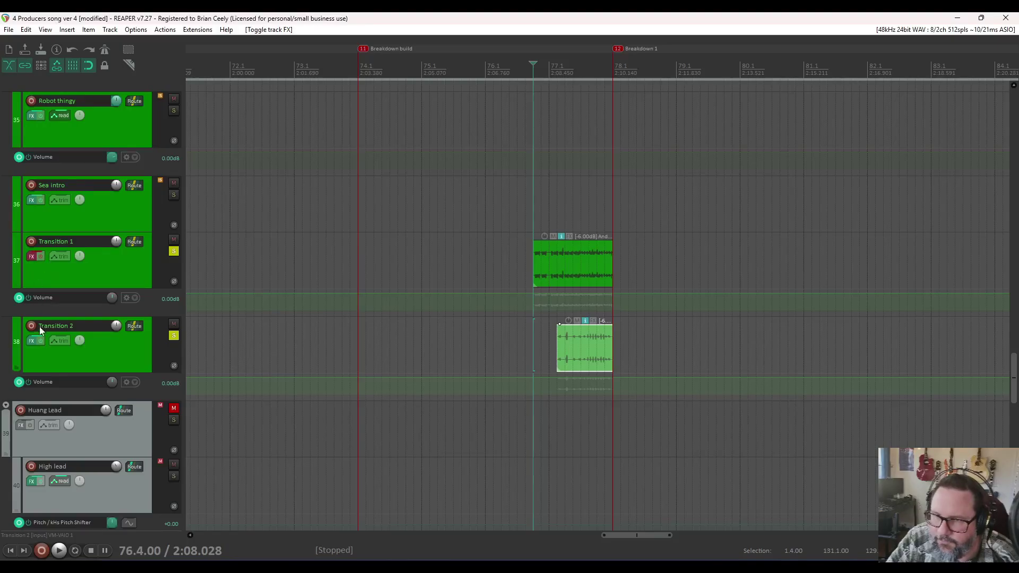
{"action": "left_click", "coordinate": [41, 341]}
{"action": "key", "text": "space"}
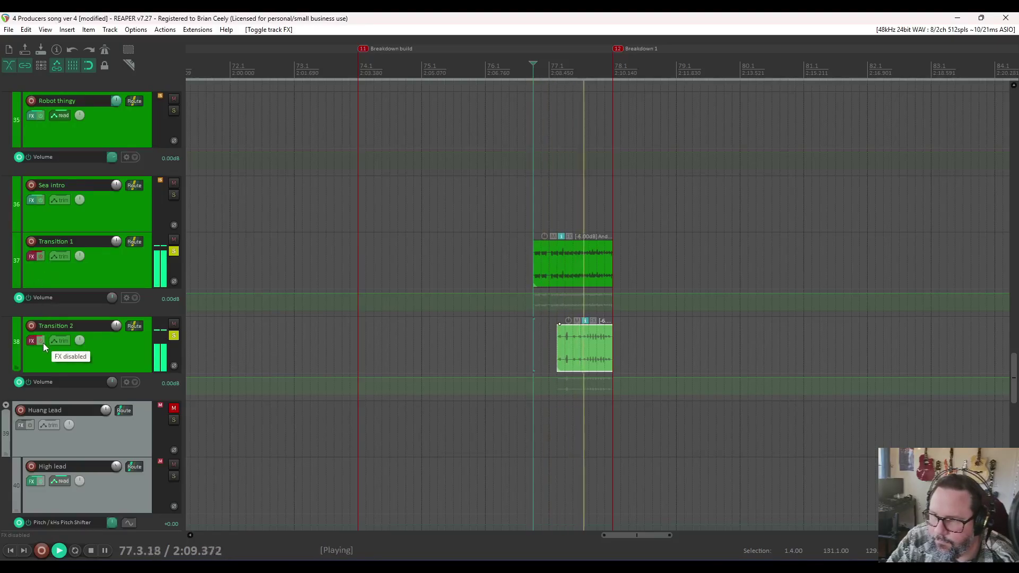
{"action": "key", "text": "space"}
{"action": "left_click", "coordinate": [42, 341]}
{"action": "left_click", "coordinate": [39, 259]}
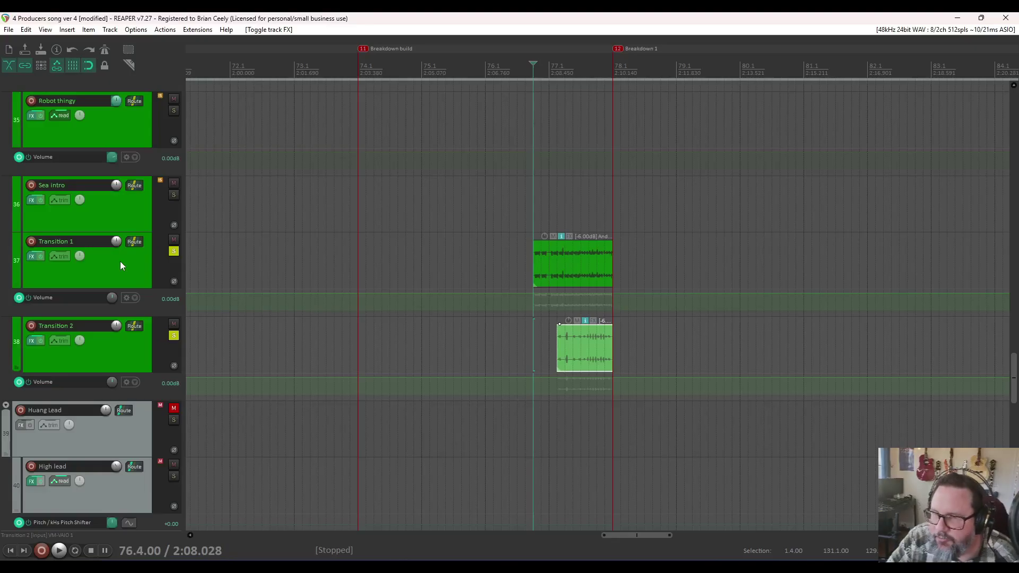
- Play the complete song through with no track soloed, and stop playback at the end
{"action": "key", "text": "space"}
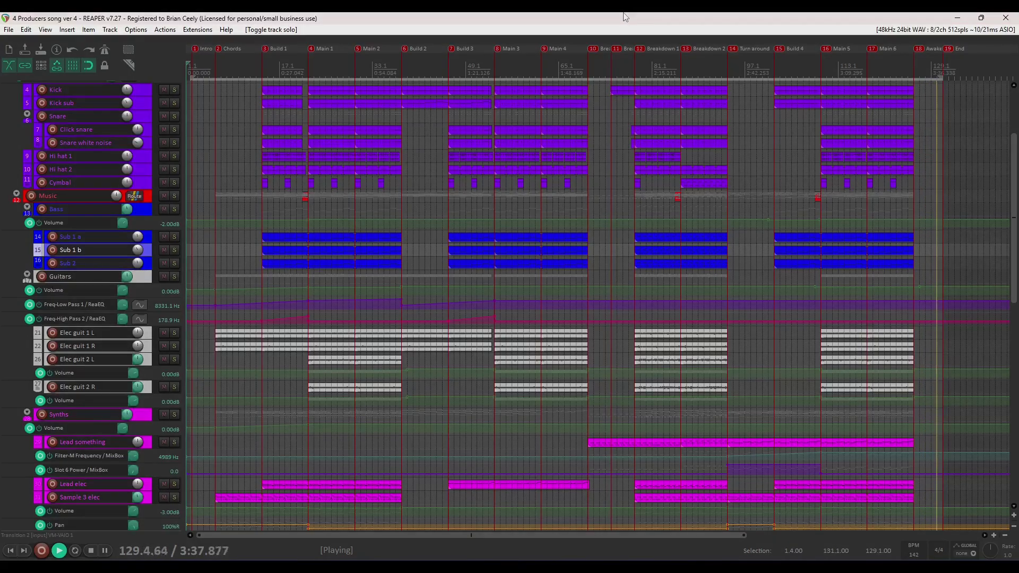
{"action": "key", "text": "space"}
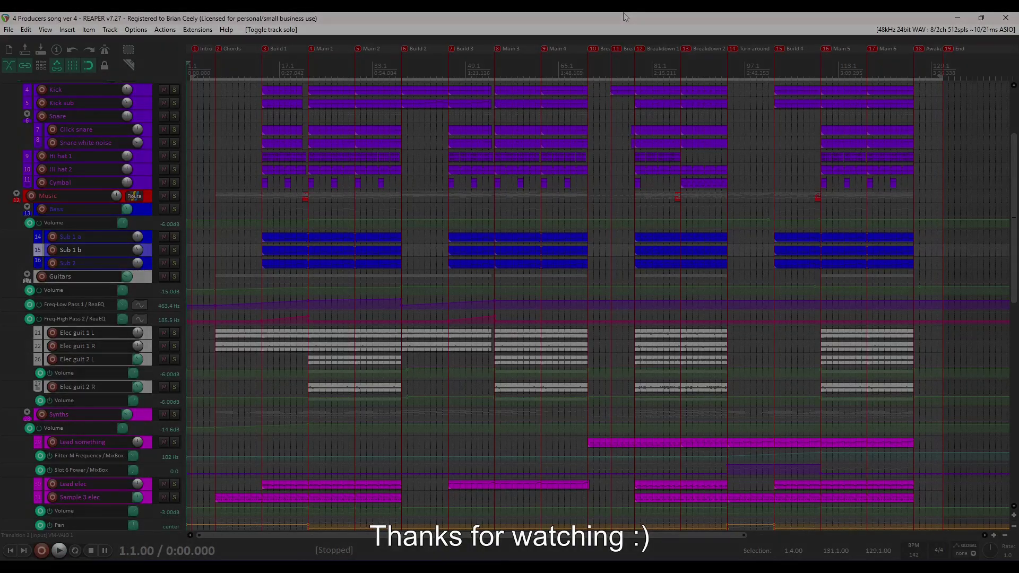